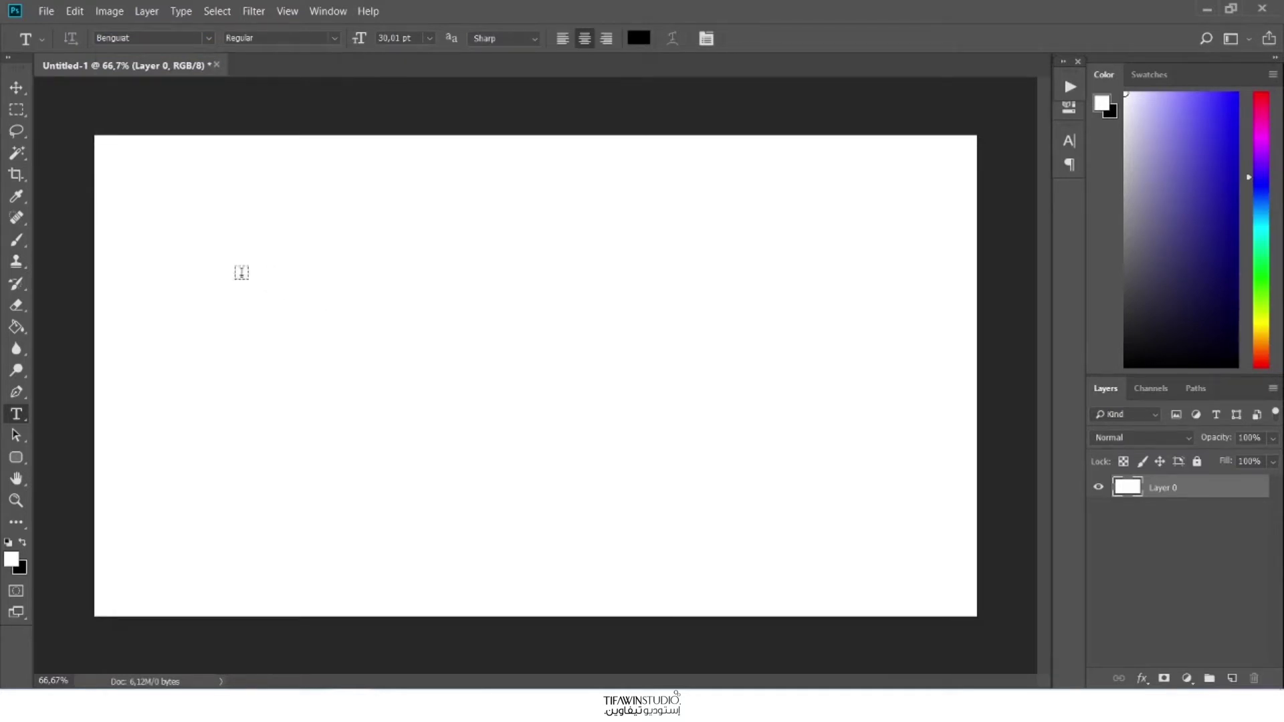
# - Add a black centred text box with the letter M at 81,01 pt and move it toward the canvas's left side
pyautogui.moveTo(180, 270); pyautogui.dragTo(856, 488)
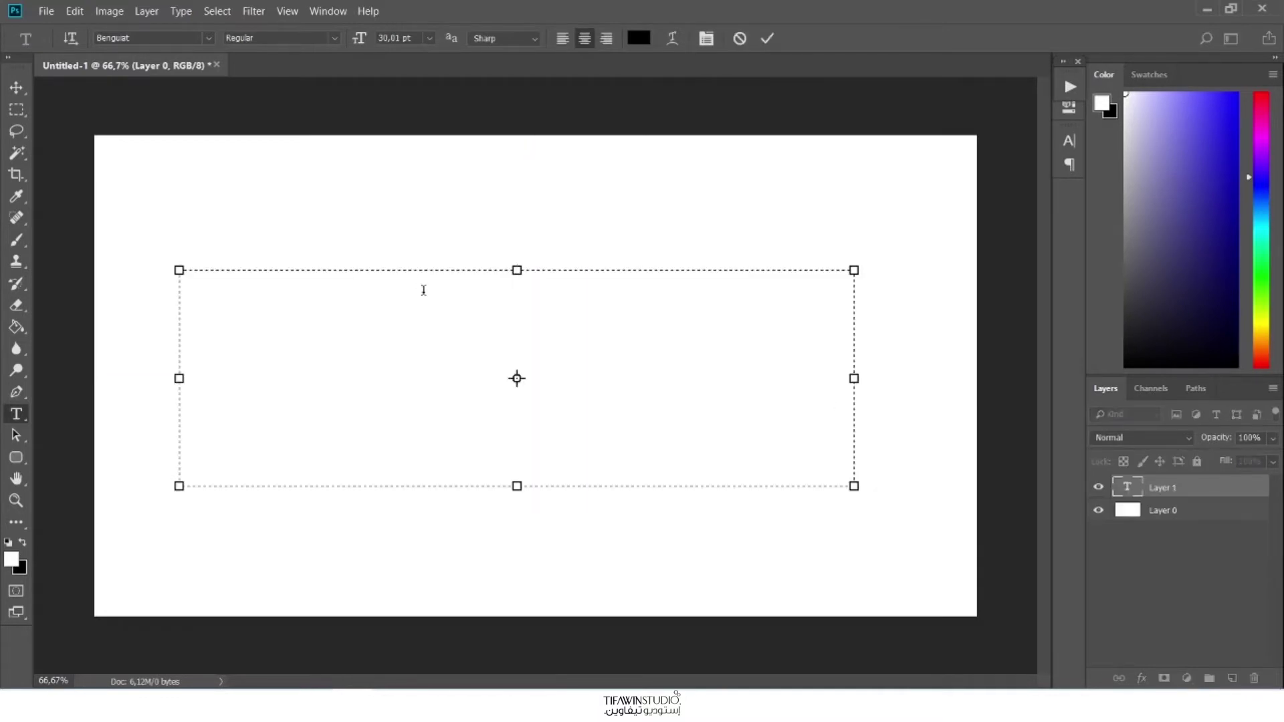
pyautogui.moveTo(365, 45); pyautogui.dragTo(408, 59)
pyautogui.write('M')
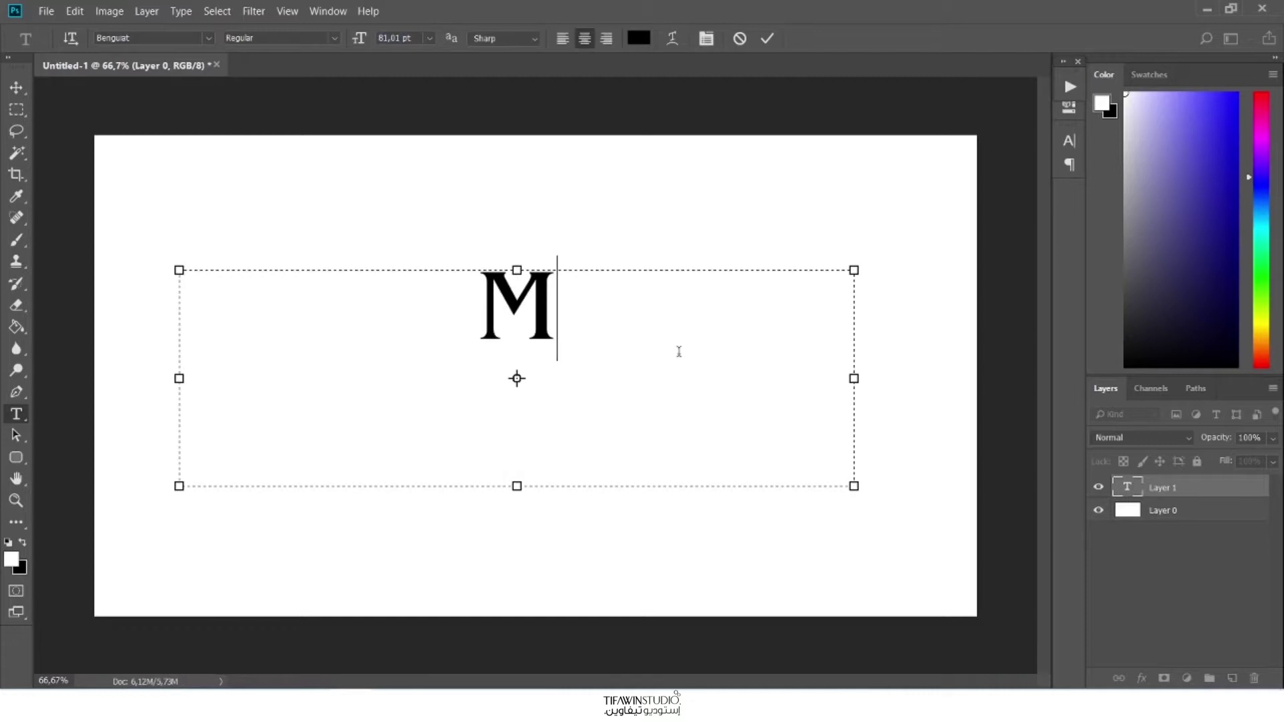
pyautogui.click(16, 87)
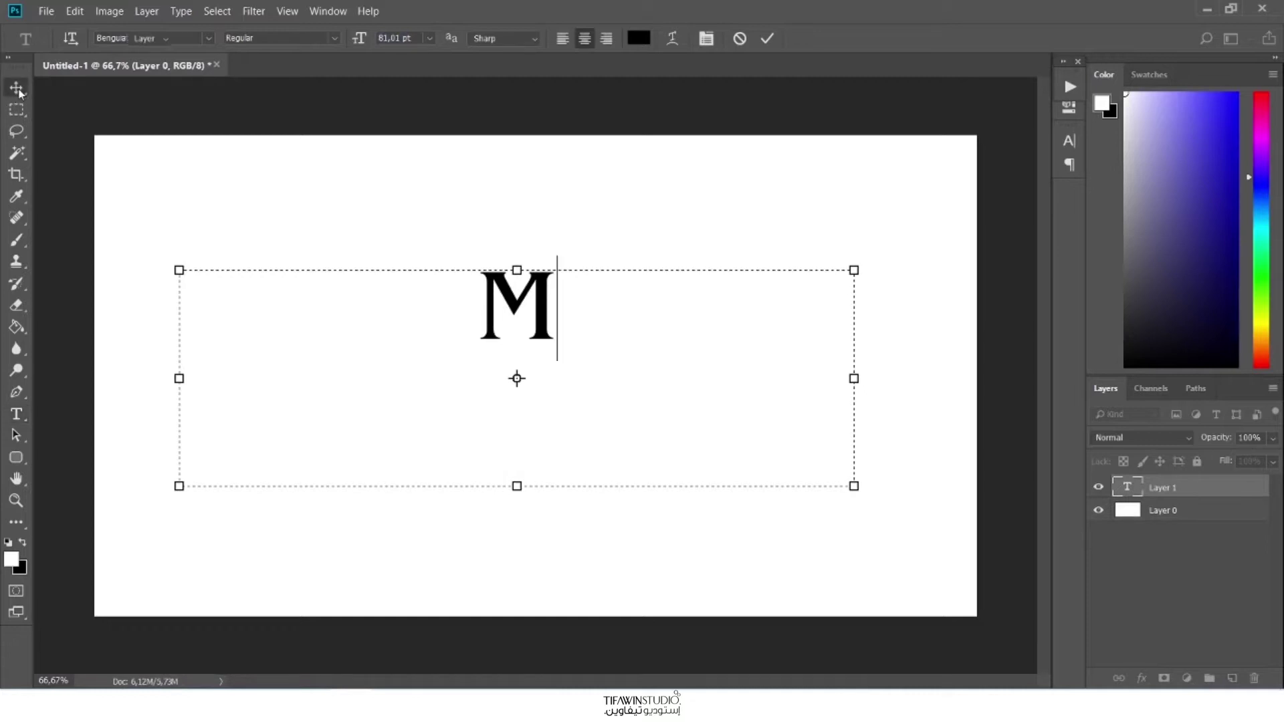
pyautogui.moveTo(540, 294); pyautogui.dragTo(276, 295)
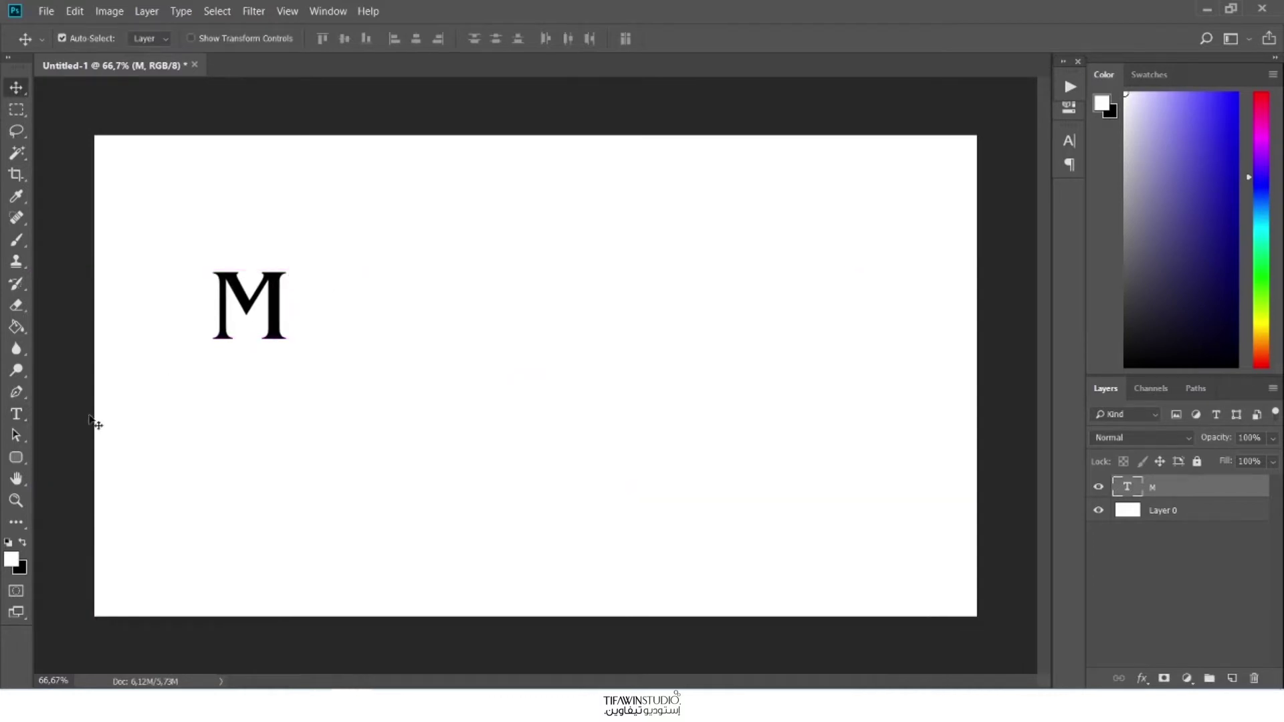
# - Increase the letter M's font size to 99,01 pt
pyautogui.click(17, 414)
pyautogui.doubleClick(246, 301)
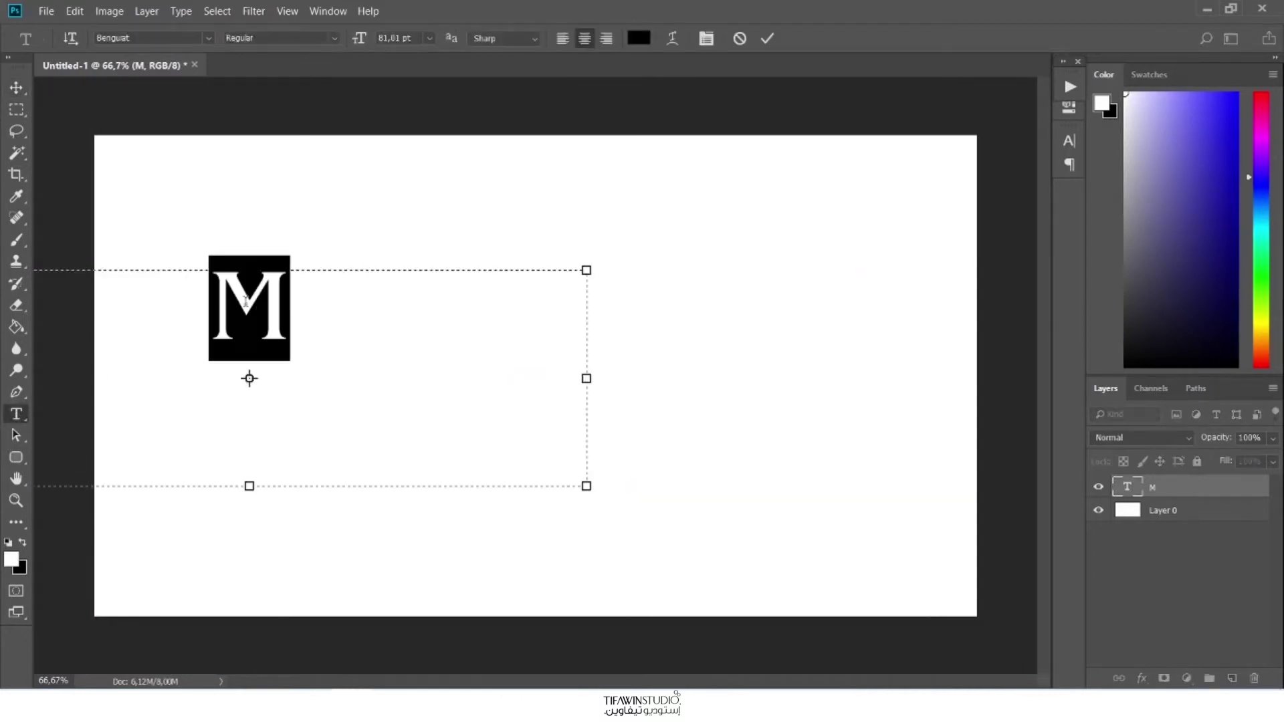
pyautogui.moveTo(359, 38); pyautogui.dragTo(373, 42)
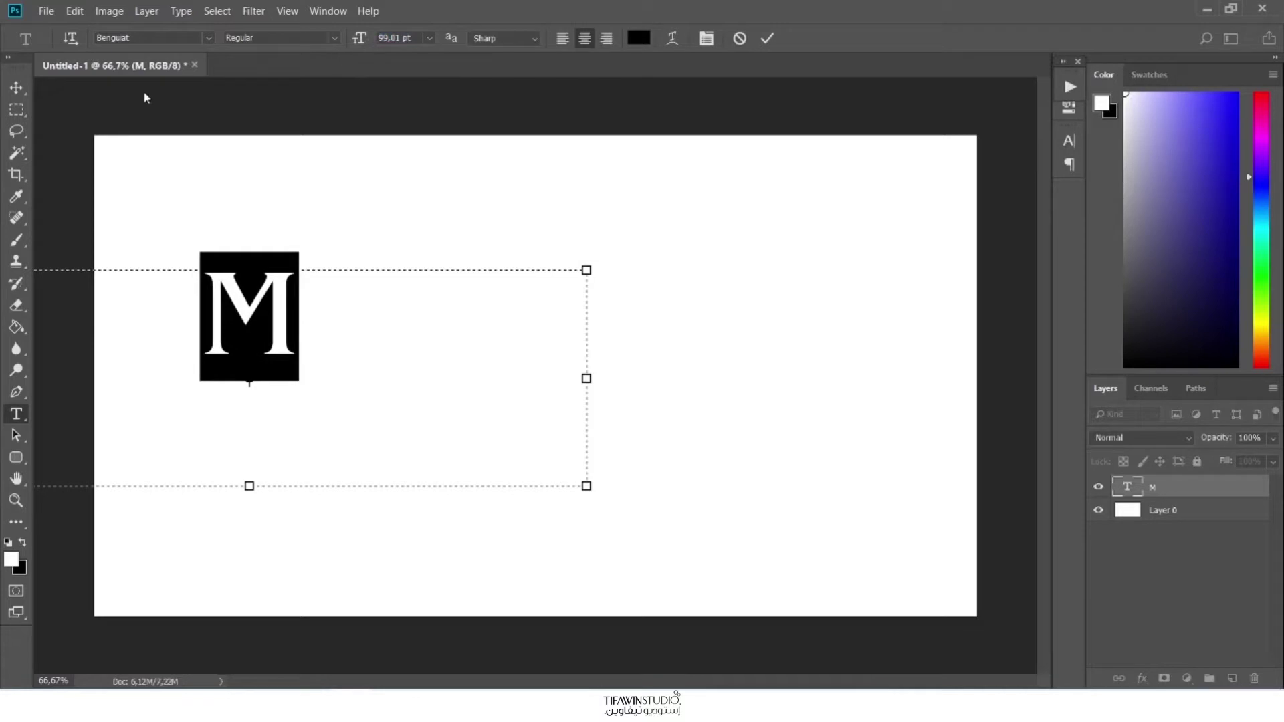
pyautogui.click(16, 87)
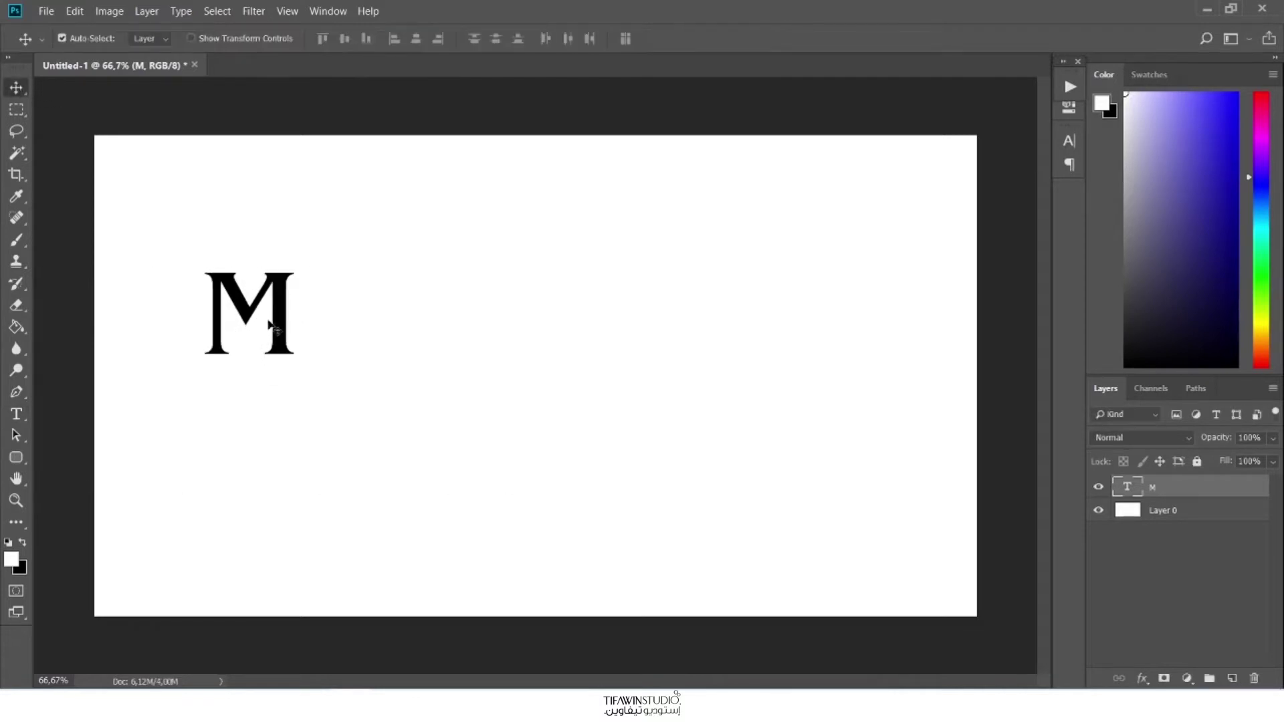
# - Duplicate the M text layer, move the copy to the canvas's right side and change its letter to N
pyautogui.moveTo(1190, 488); pyautogui.dragTo(1232, 677)
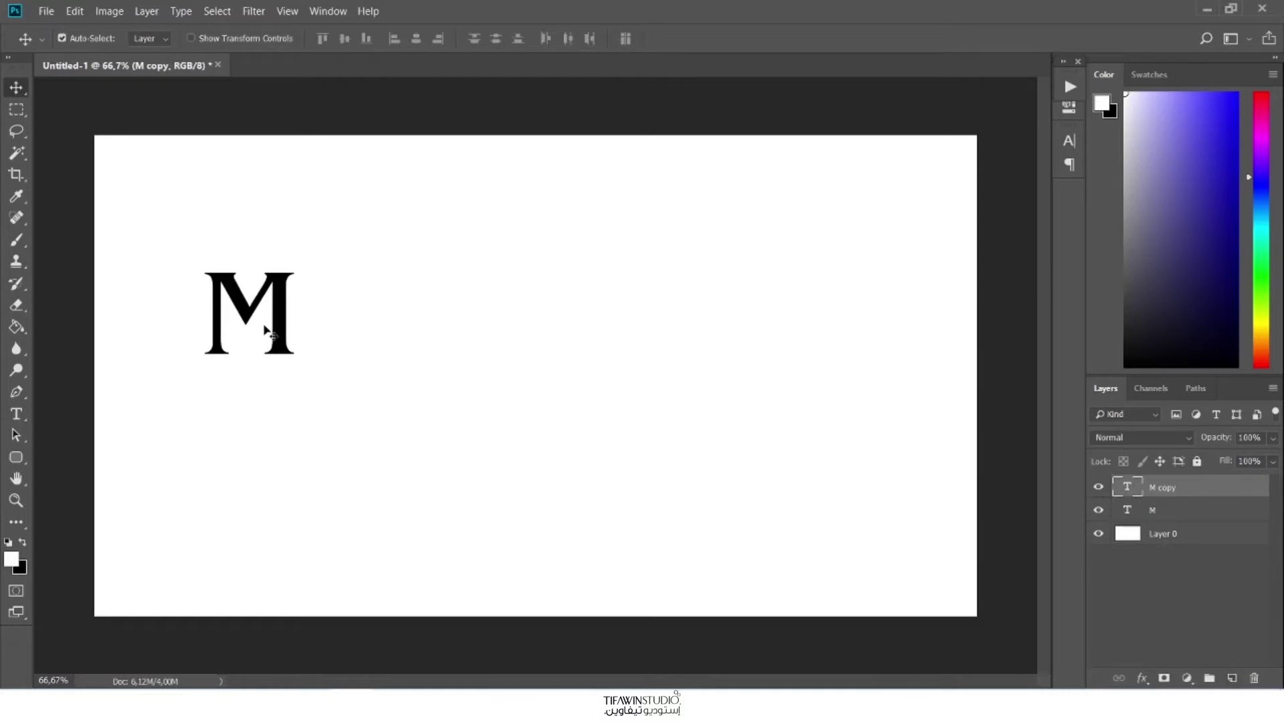
pyautogui.moveTo(266, 332); pyautogui.dragTo(802, 327)
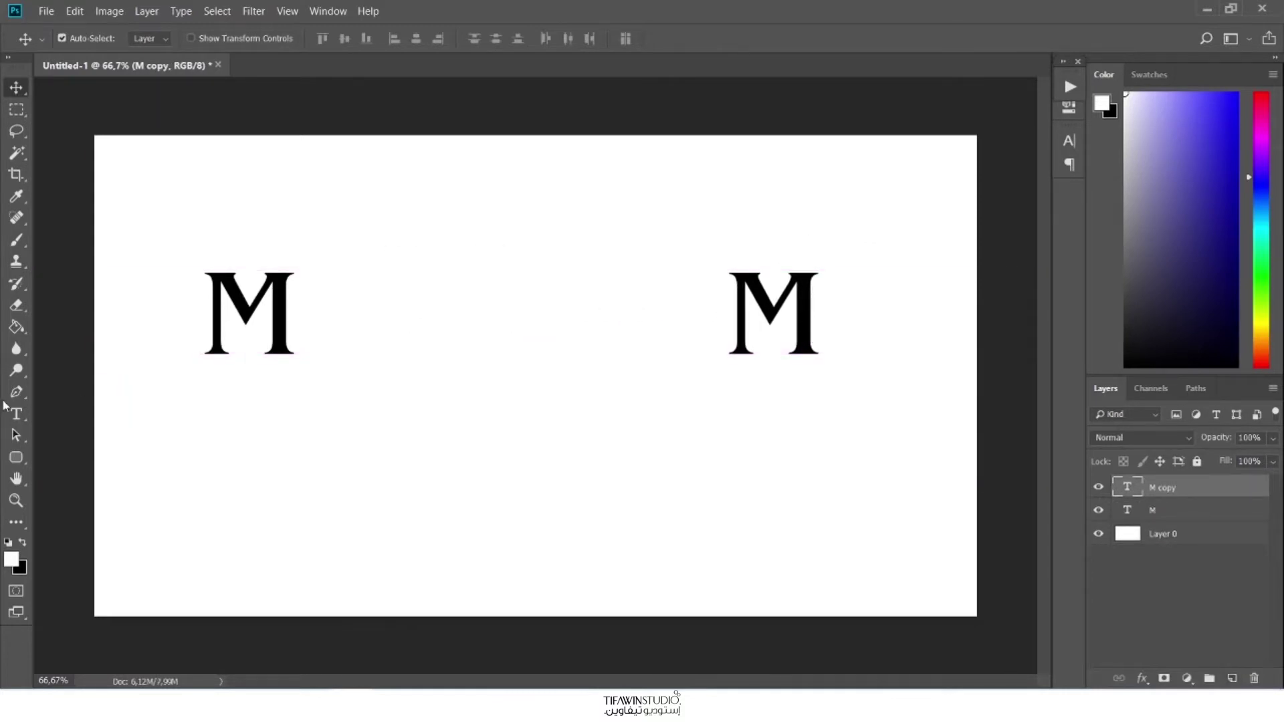
pyautogui.press('t')
pyautogui.click(730, 329)
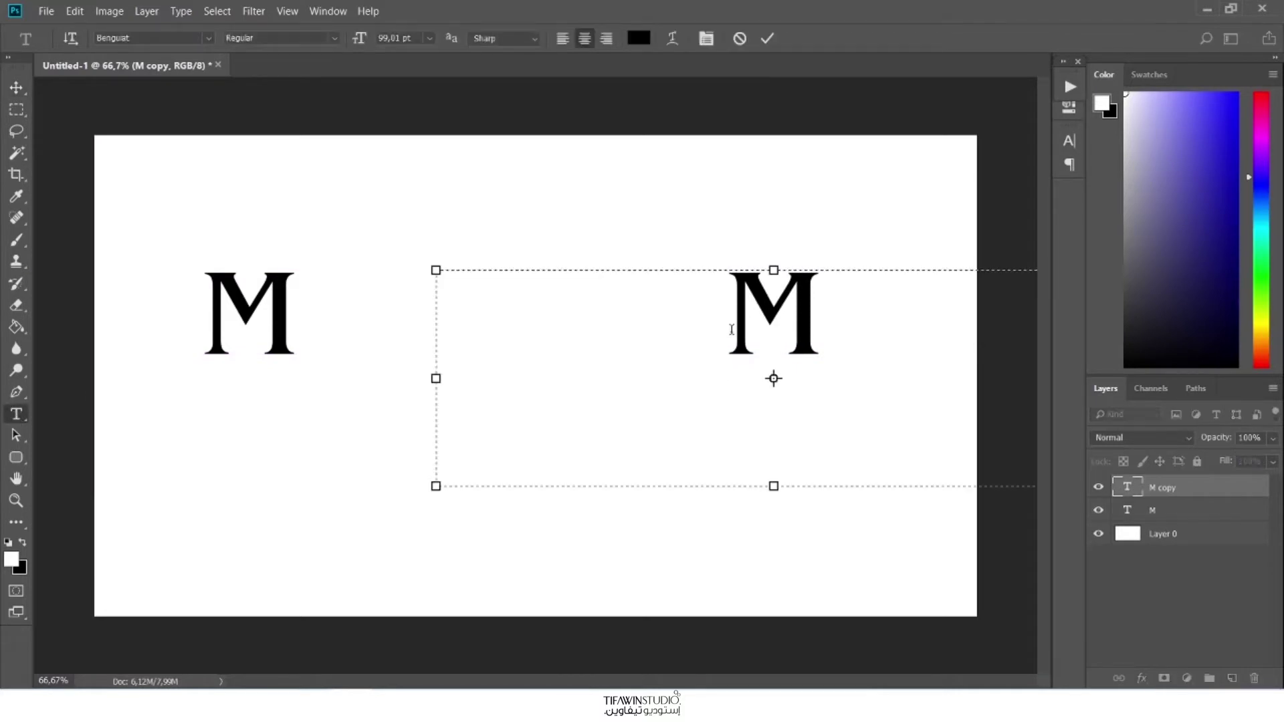
pyautogui.hotkey('ctrl', 'a')
pyautogui.write('N')
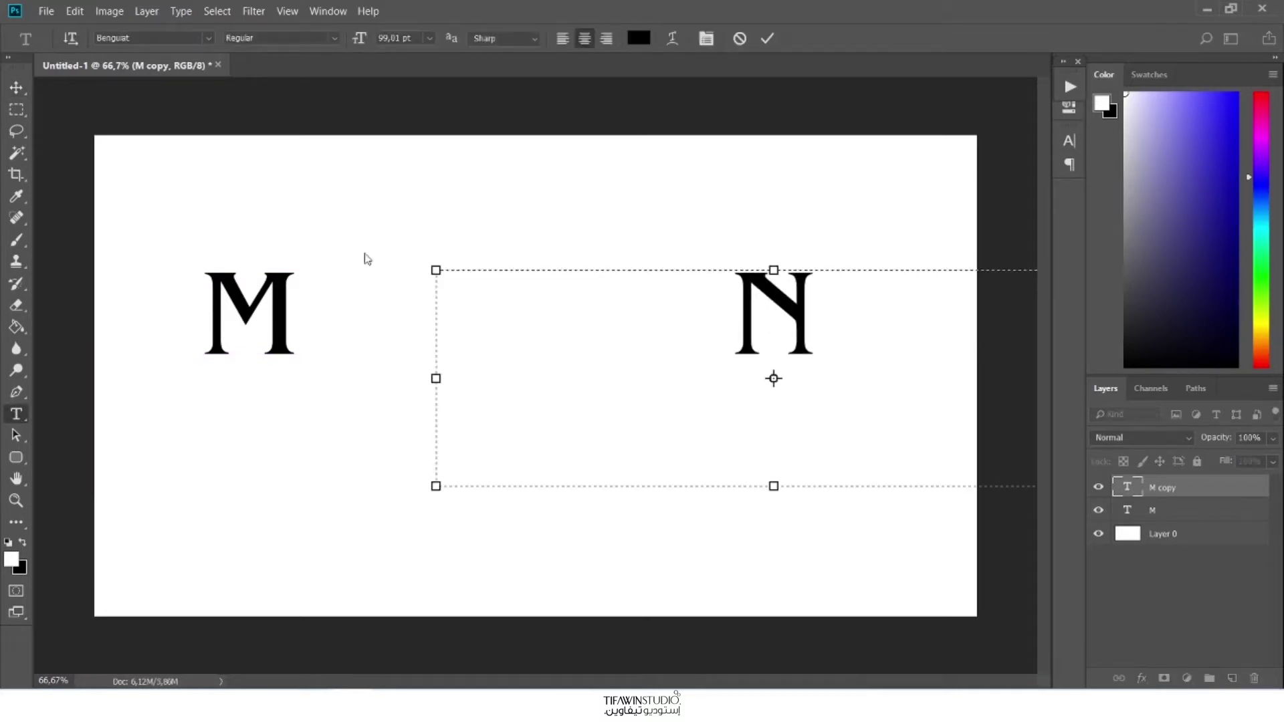
pyautogui.click(16, 87)
# - Draw a new wide text box below the letters M and N
pyautogui.press('t')
pyautogui.moveTo(249, 427); pyautogui.dragTo(908, 562)
pyautogui.write('M')
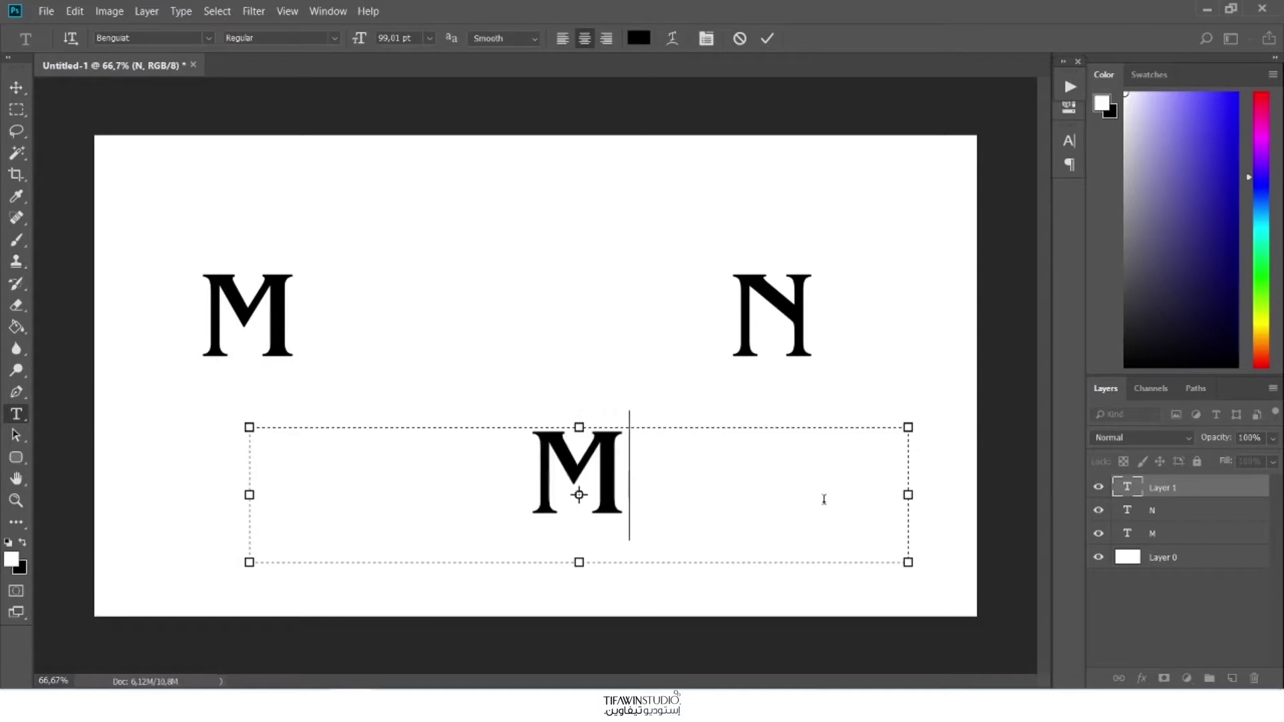
pyautogui.write('OR OC')
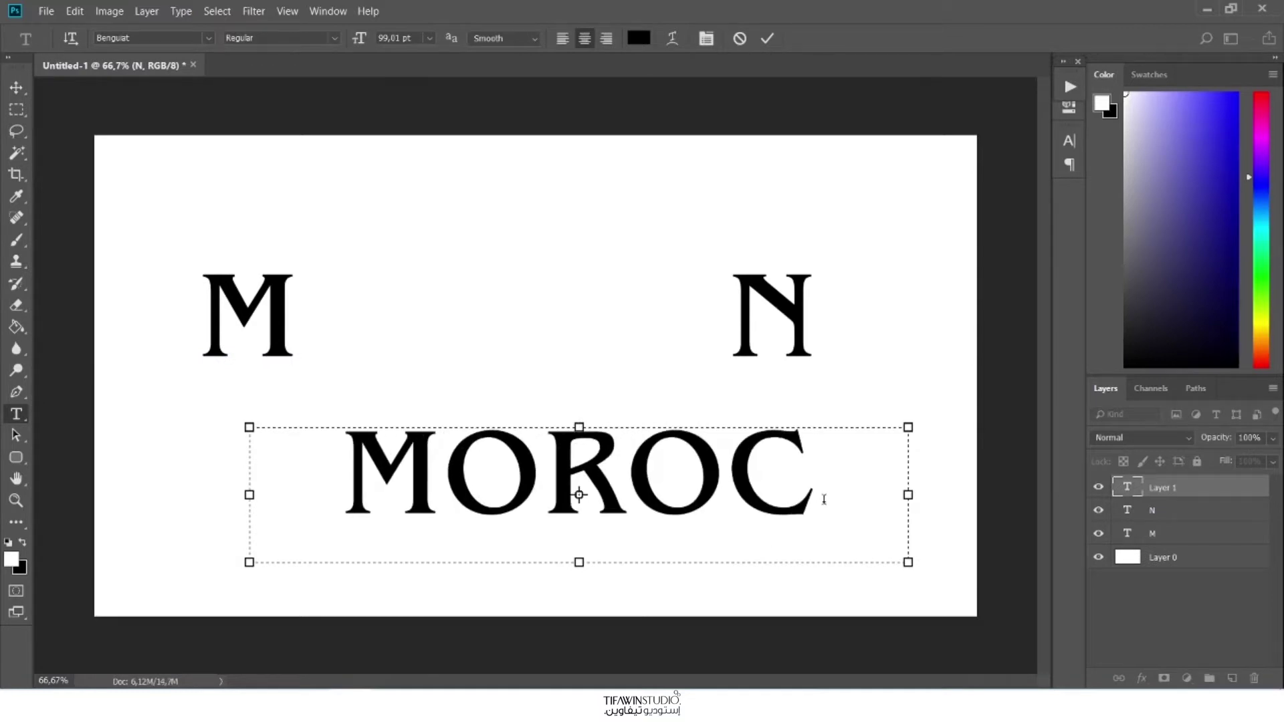
pyautogui.press('BackSpace')
pyautogui.press('BackSpace')
pyautogui.press('BackSpace')
pyautogui.press('BackSpace')
pyautogui.press('BackSpace')
pyautogui.press('BackSpace')
pyautogui.press('BackSpace')
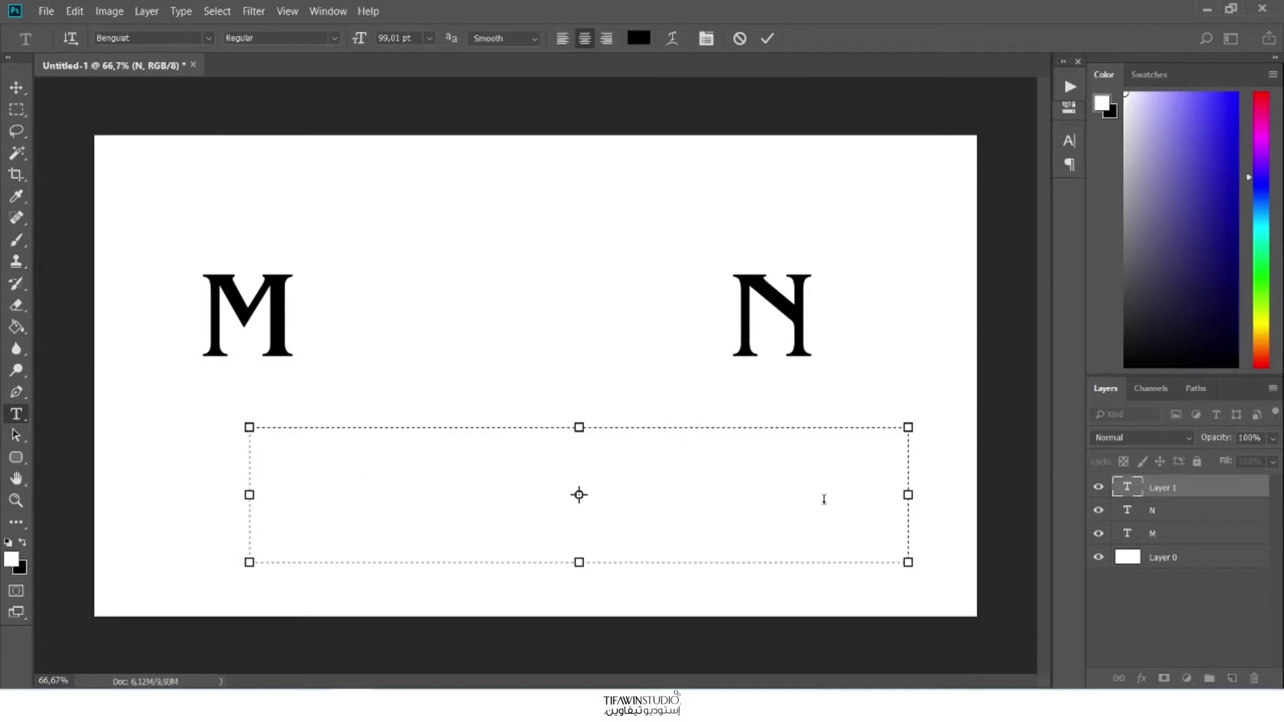
# - Enter OROCCA in the text box below the M and N
pyautogui.write('O')
pyautogui.press('BackSpace')
pyautogui.write('RO')
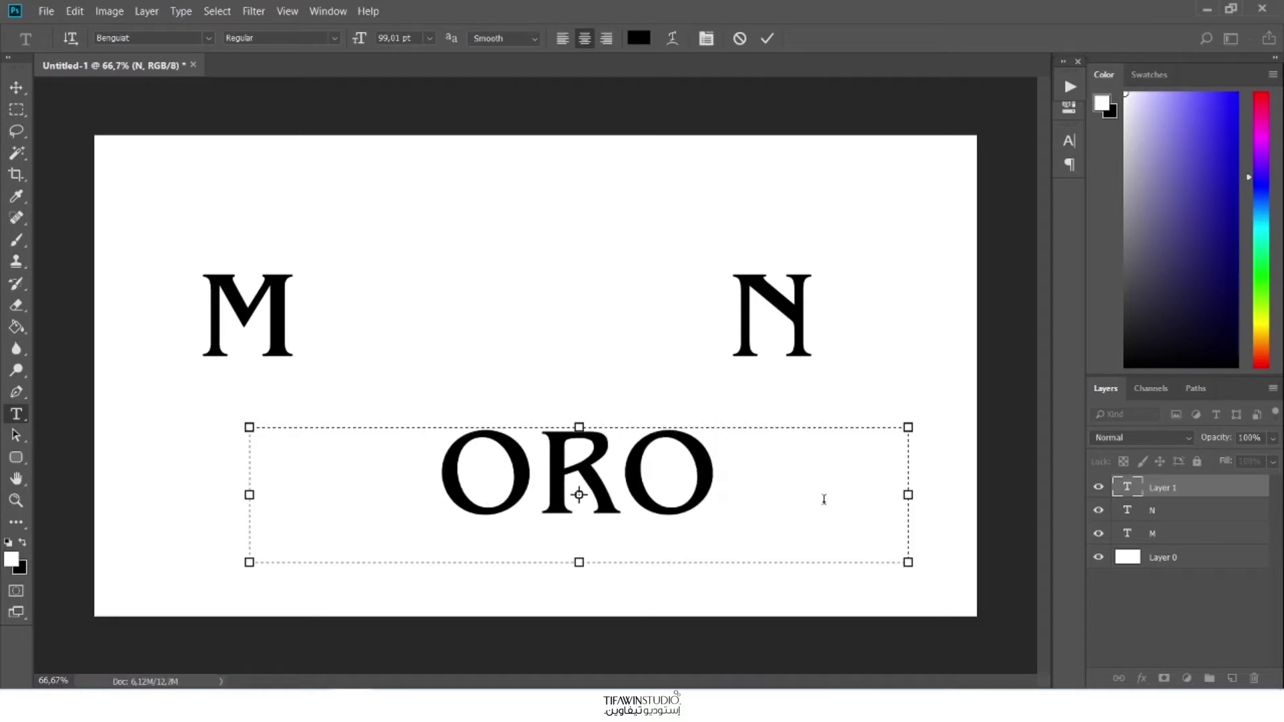
pyautogui.write('CCA')
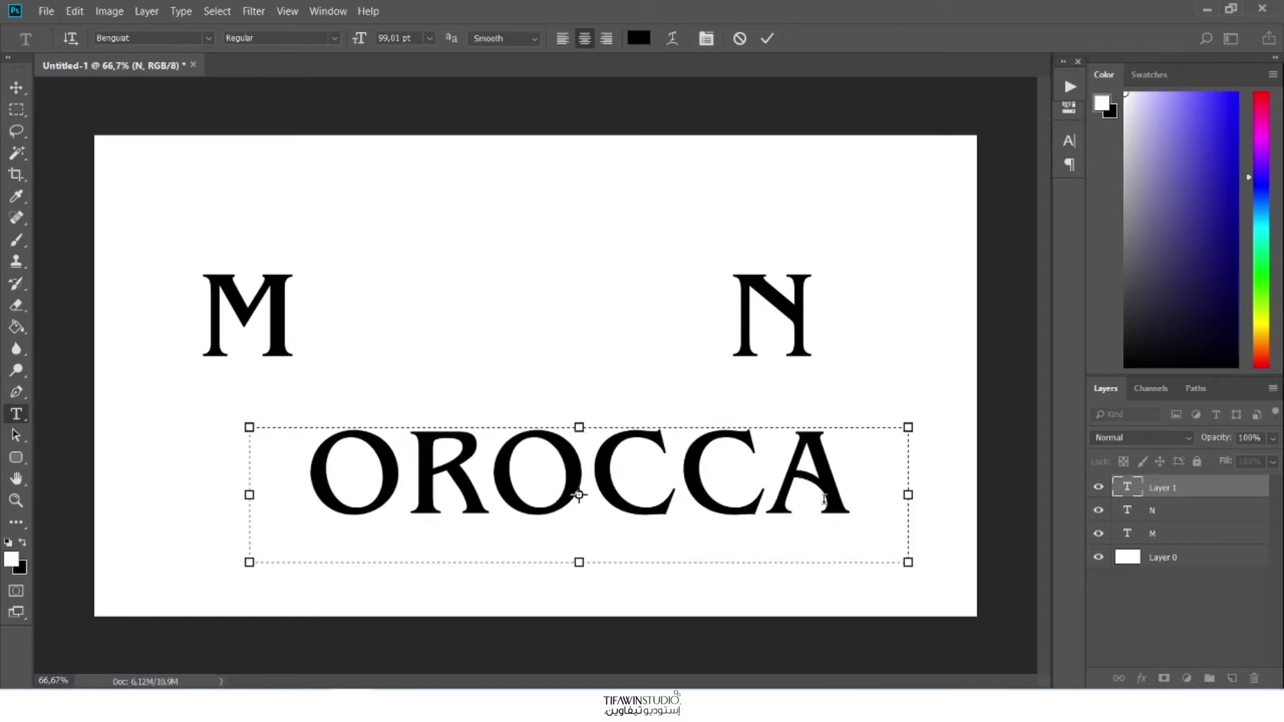
# - Set the OROCCA text's tracking to -80 and its font size to 75,01 pt
pyautogui.doubleClick(775, 496)
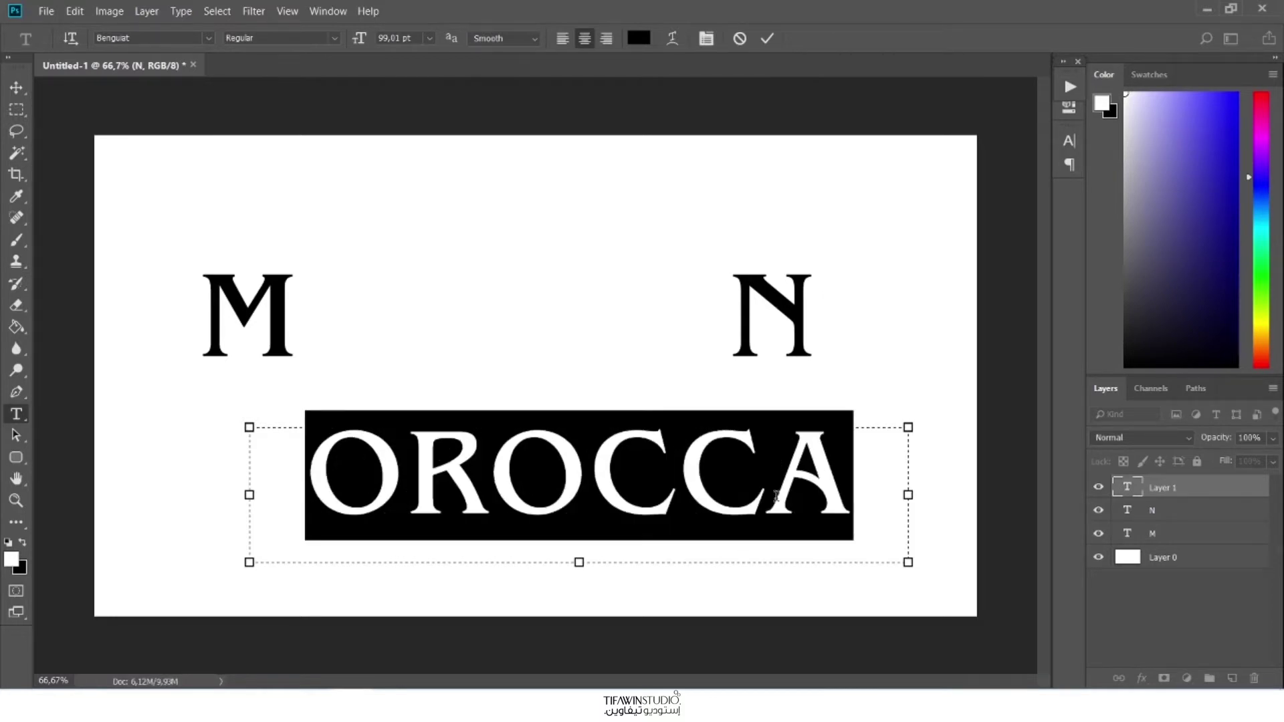
pyautogui.click(1069, 140)
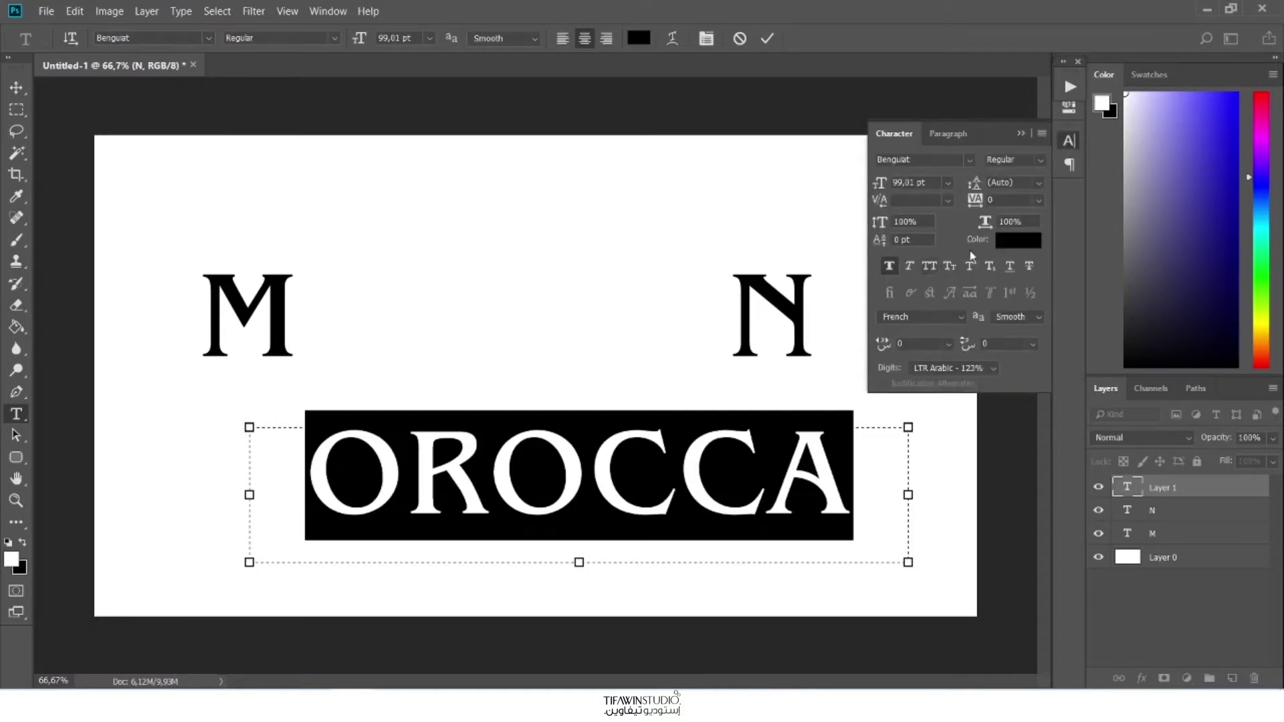
pyautogui.moveTo(975, 201); pyautogui.dragTo(973, 204)
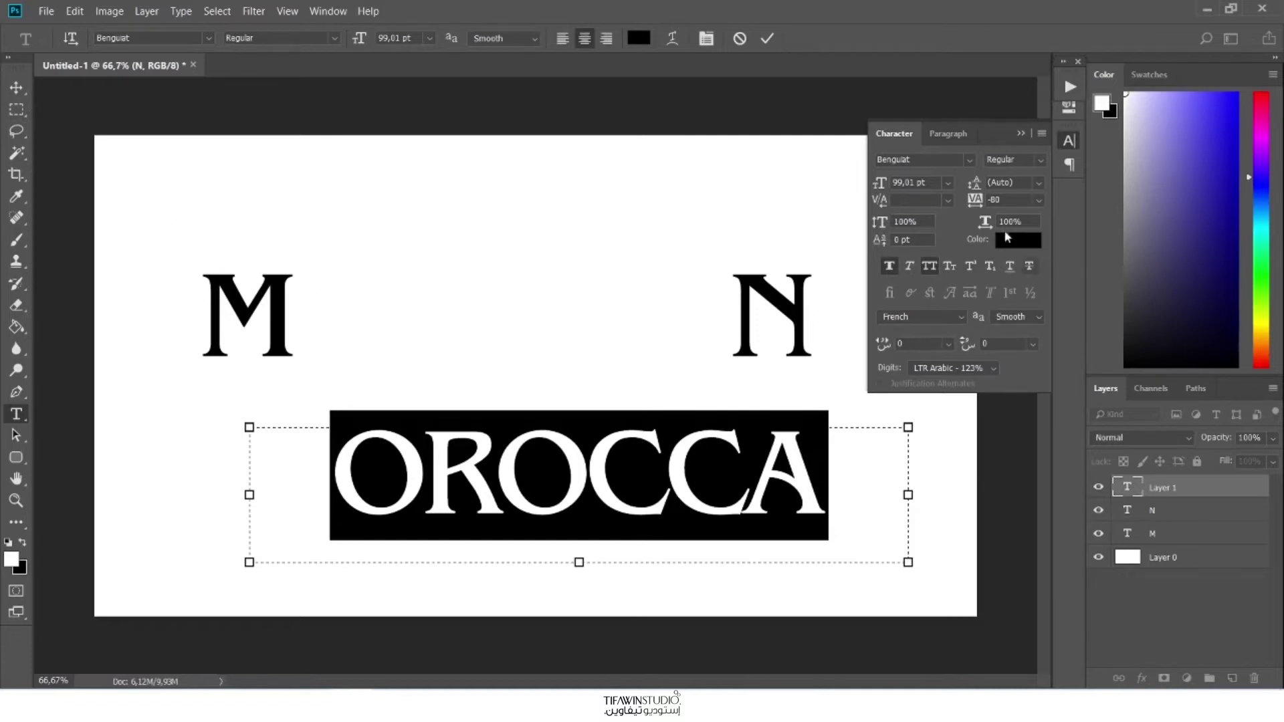
pyautogui.moveTo(880, 190); pyautogui.dragTo(859, 194)
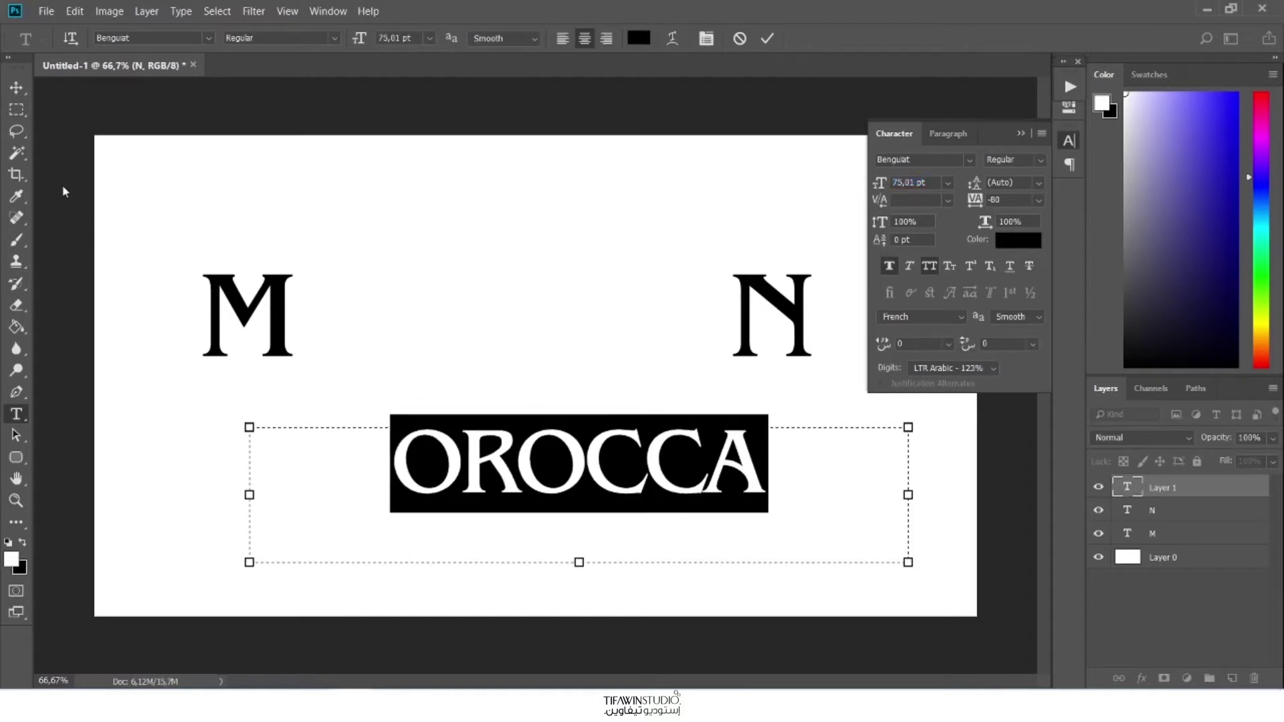
# - Move the OROCCA text up so it sits directly after the letter M
pyautogui.click(16, 87)
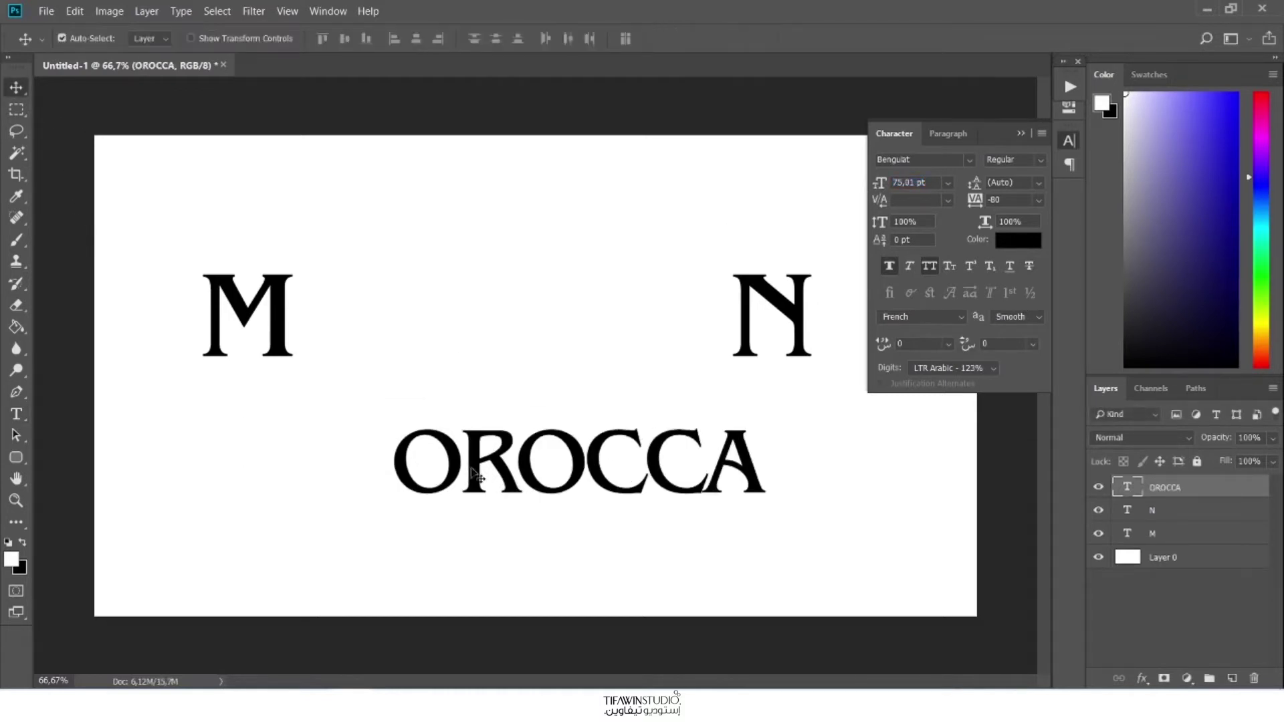
pyautogui.moveTo(477, 475); pyautogui.dragTo(372, 319)
# - Reduce the OROCCA text's font size to 56,01 pt
pyautogui.click(16, 414)
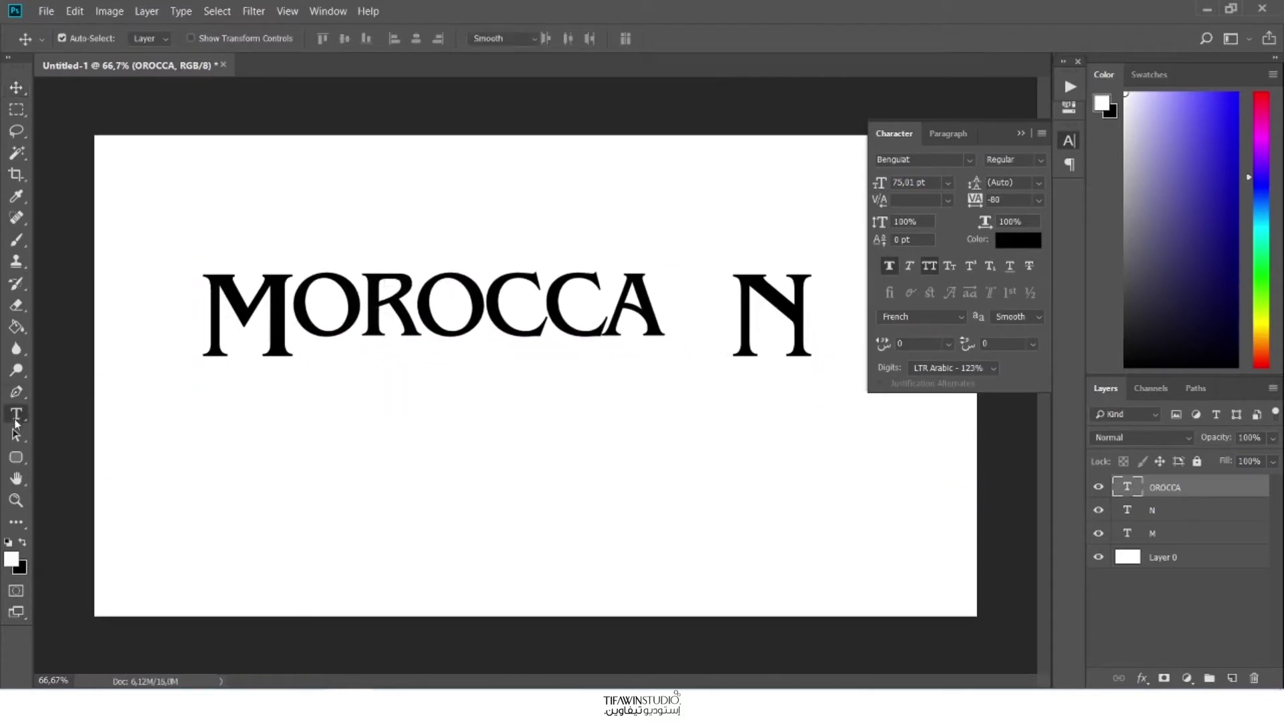
pyautogui.click(382, 305)
pyautogui.press('Escape')
pyautogui.click(382, 305)
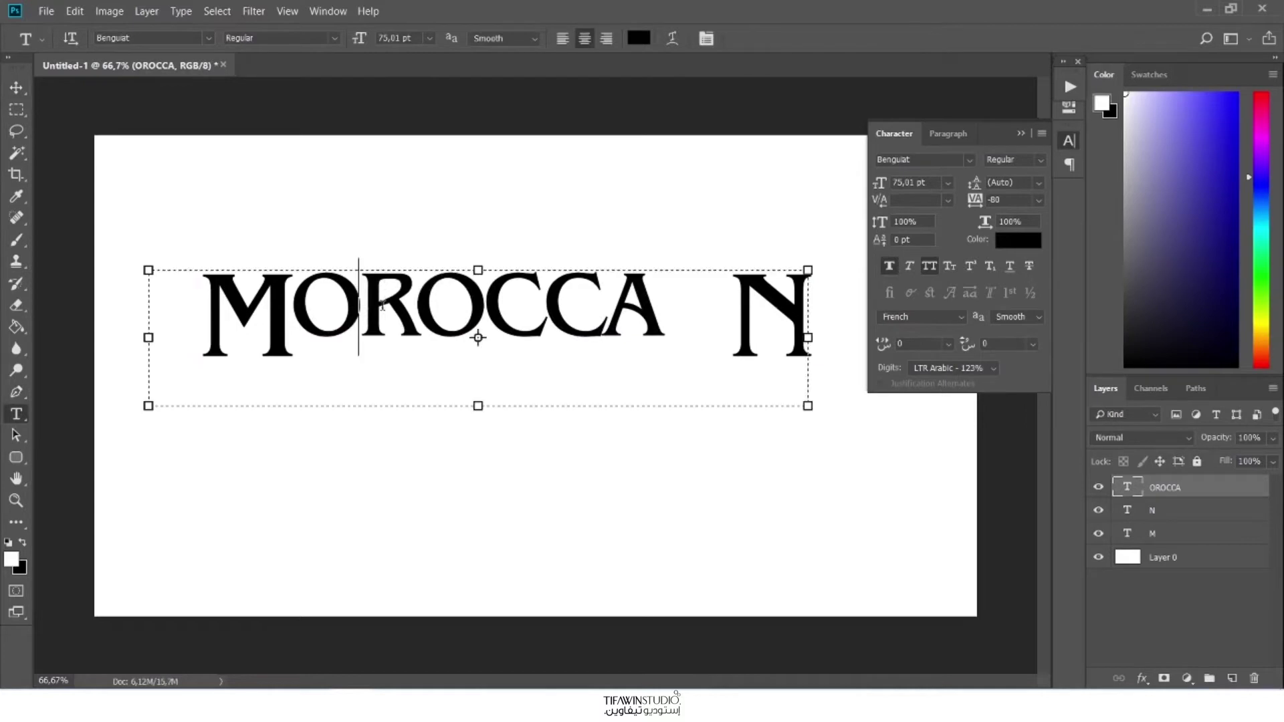
pyautogui.doubleClick(382, 306)
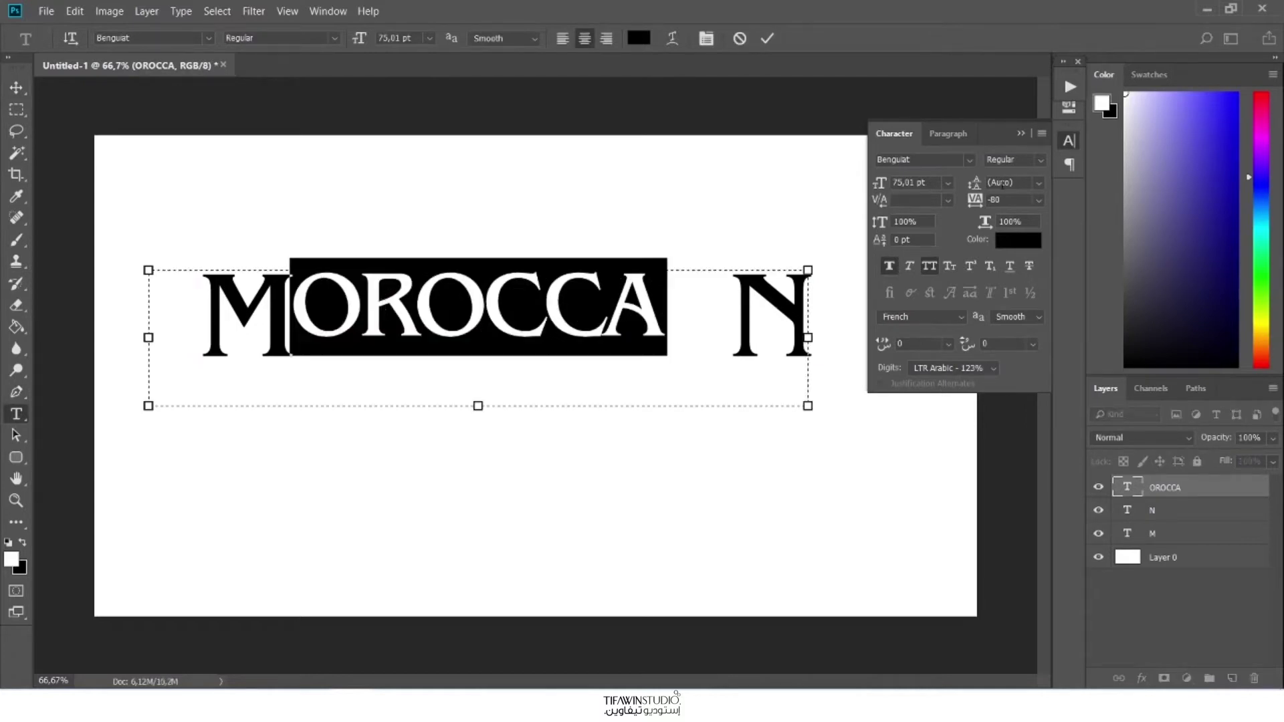
pyautogui.moveTo(881, 191); pyautogui.dragTo(867, 197)
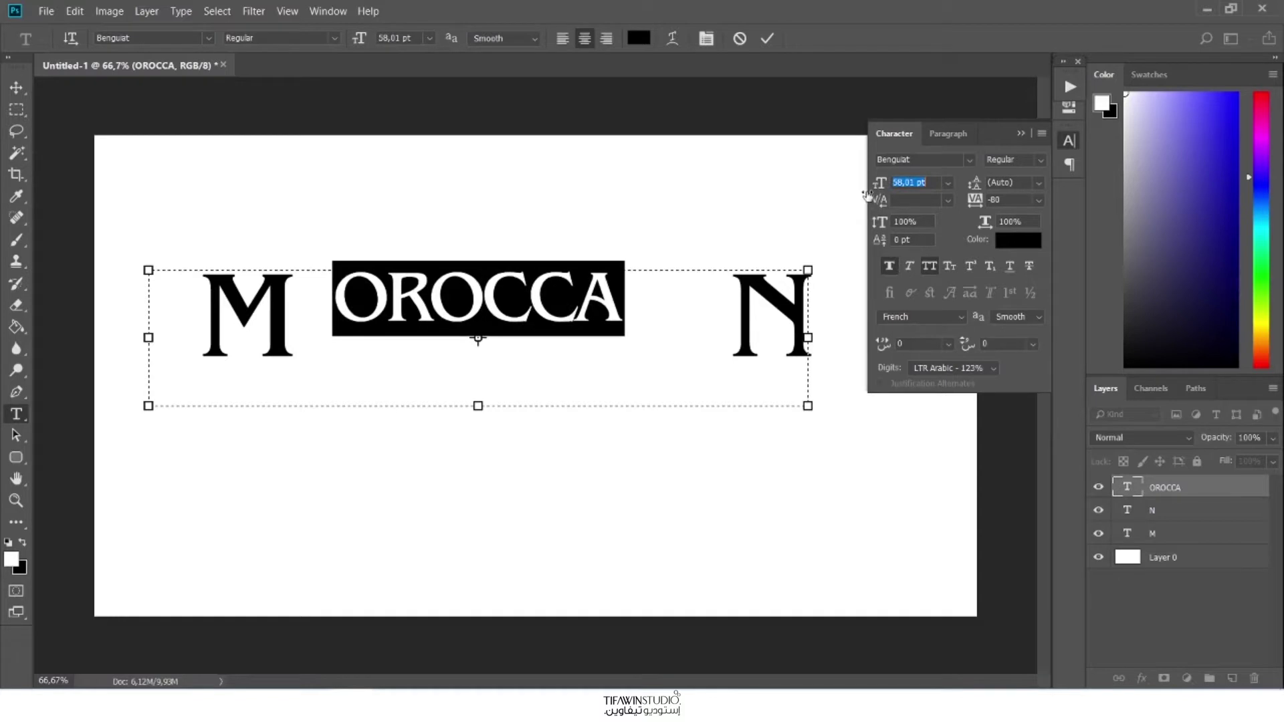
pyautogui.moveTo(866, 195); pyautogui.dragTo(877, 185)
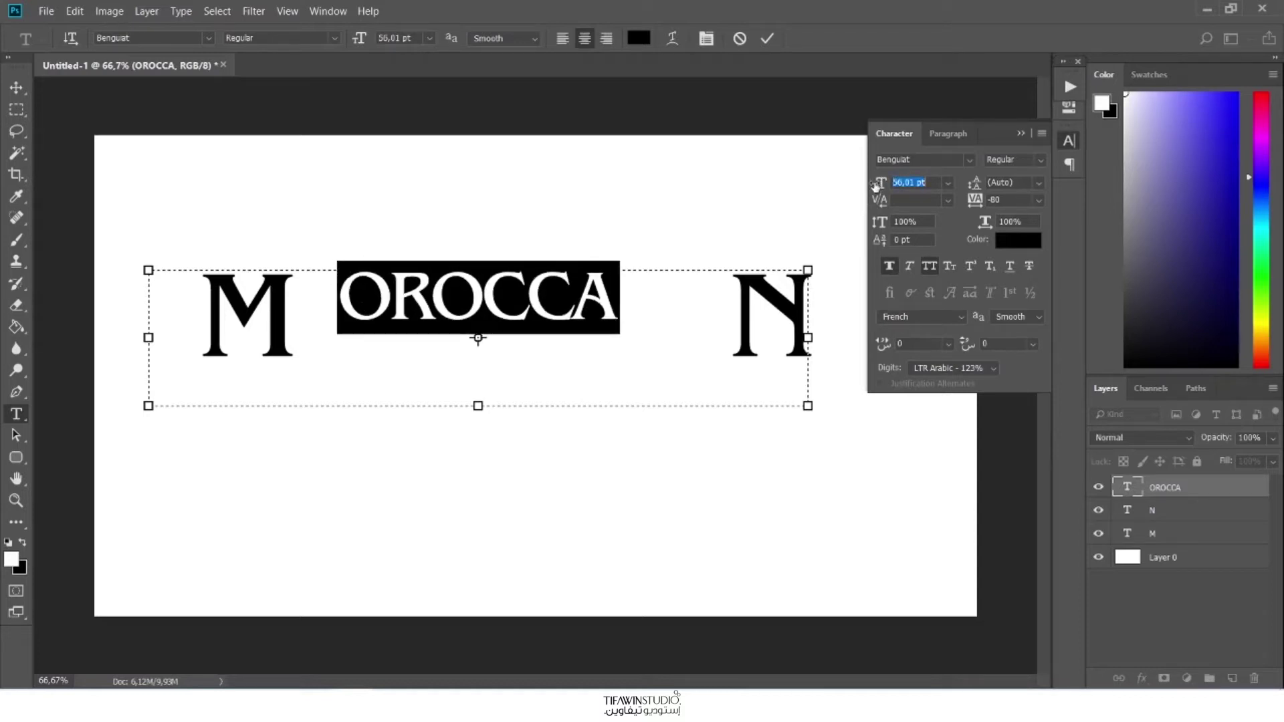
# - Move OROCCA against the M and nudge it until it touches the M with their top edges aligned
pyautogui.click(20, 87)
pyautogui.moveTo(357, 318); pyautogui.dragTo(310, 321)
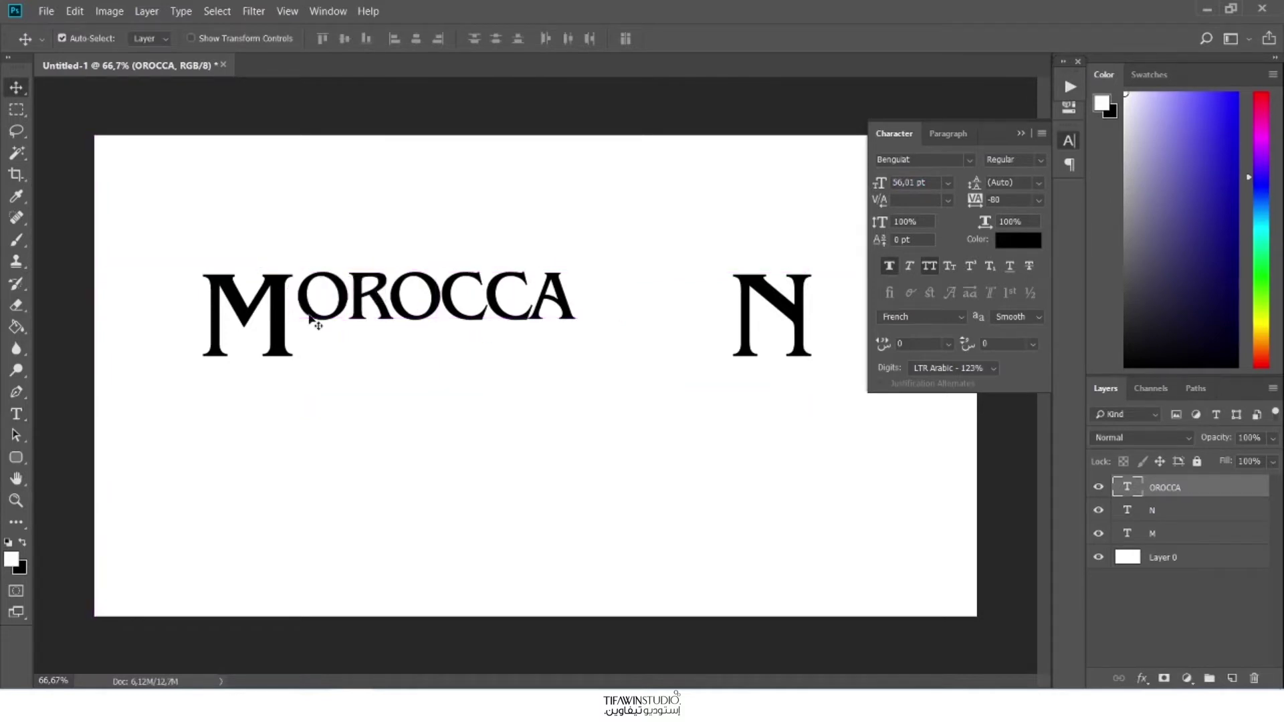
pyautogui.press('Down')
pyautogui.press('Down')
pyautogui.press('Down')
pyautogui.press('Down')
pyautogui.press('Down')
pyautogui.press('Down')
pyautogui.press('Down')
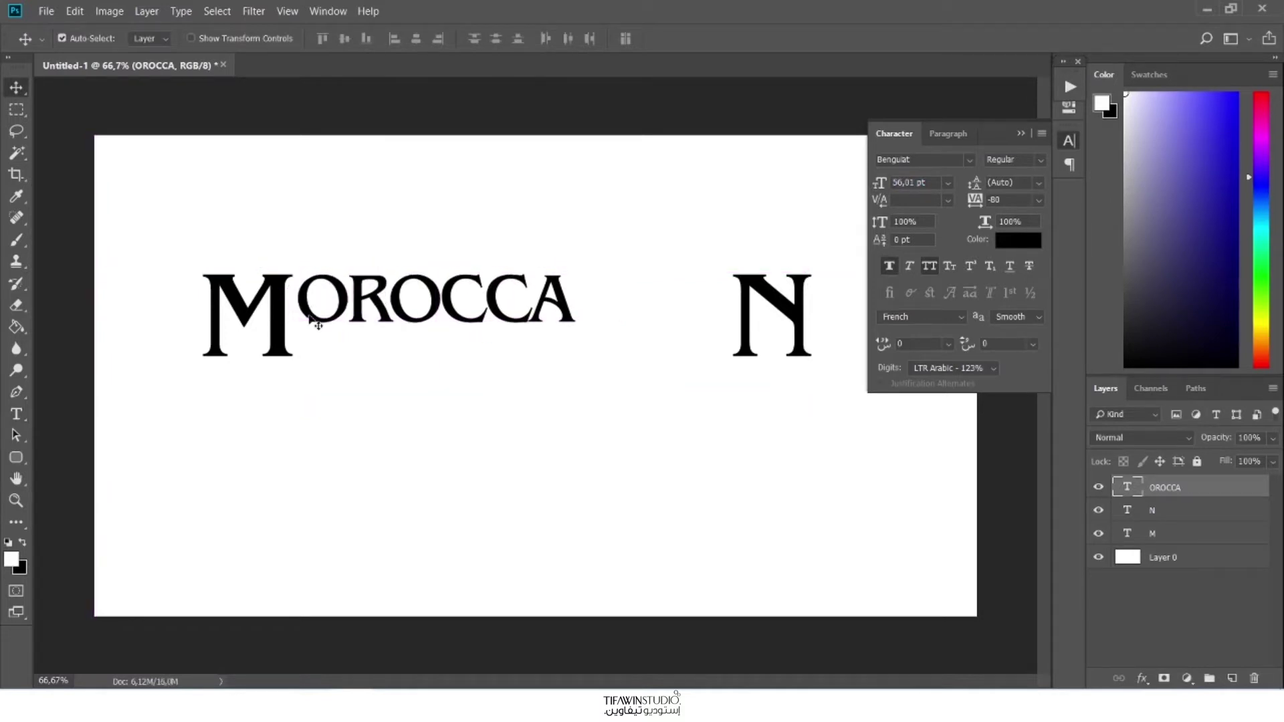
pyautogui.press('Left')
pyautogui.press('Left')
pyautogui.press('Left')
pyautogui.press('Left')
pyautogui.press('Left')
pyautogui.press('Left')
pyautogui.press('Left')
pyautogui.press('Left')
pyautogui.press('Left')
pyautogui.press('Left')
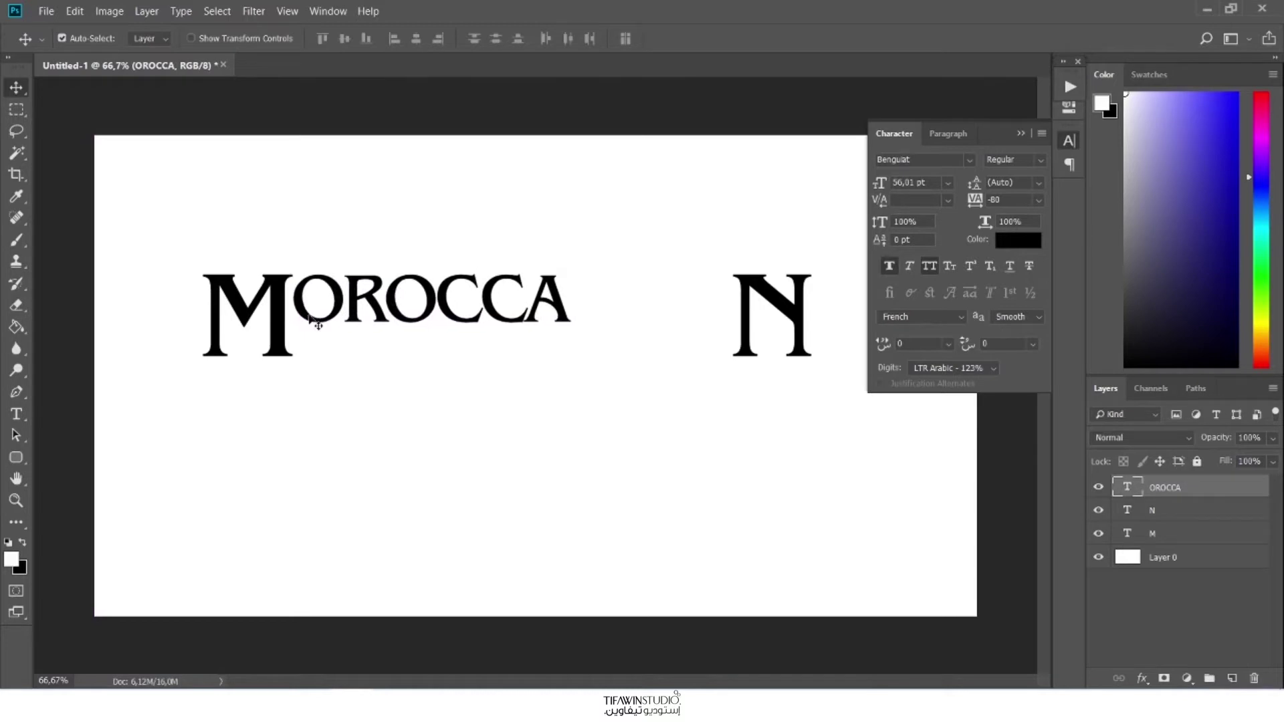
pyautogui.press('Left')
pyautogui.press('Left')
pyautogui.press('Right')
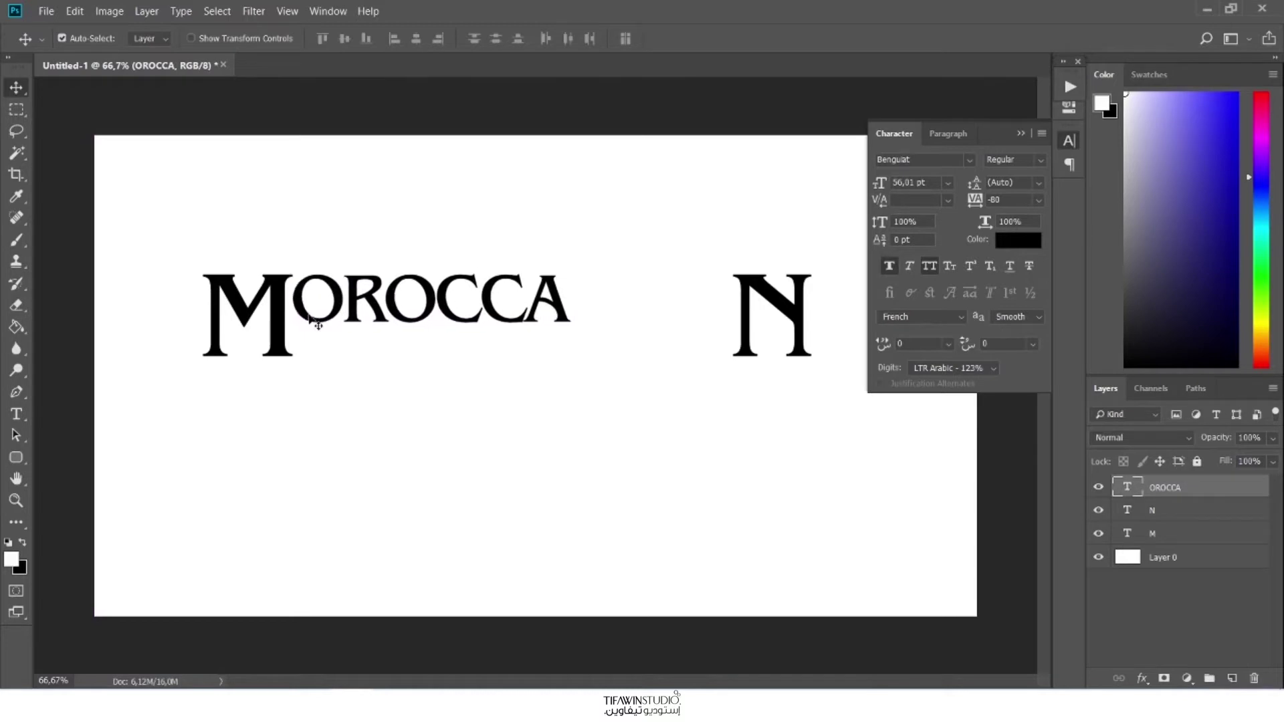
pyautogui.press('Left')
pyautogui.press('Left')
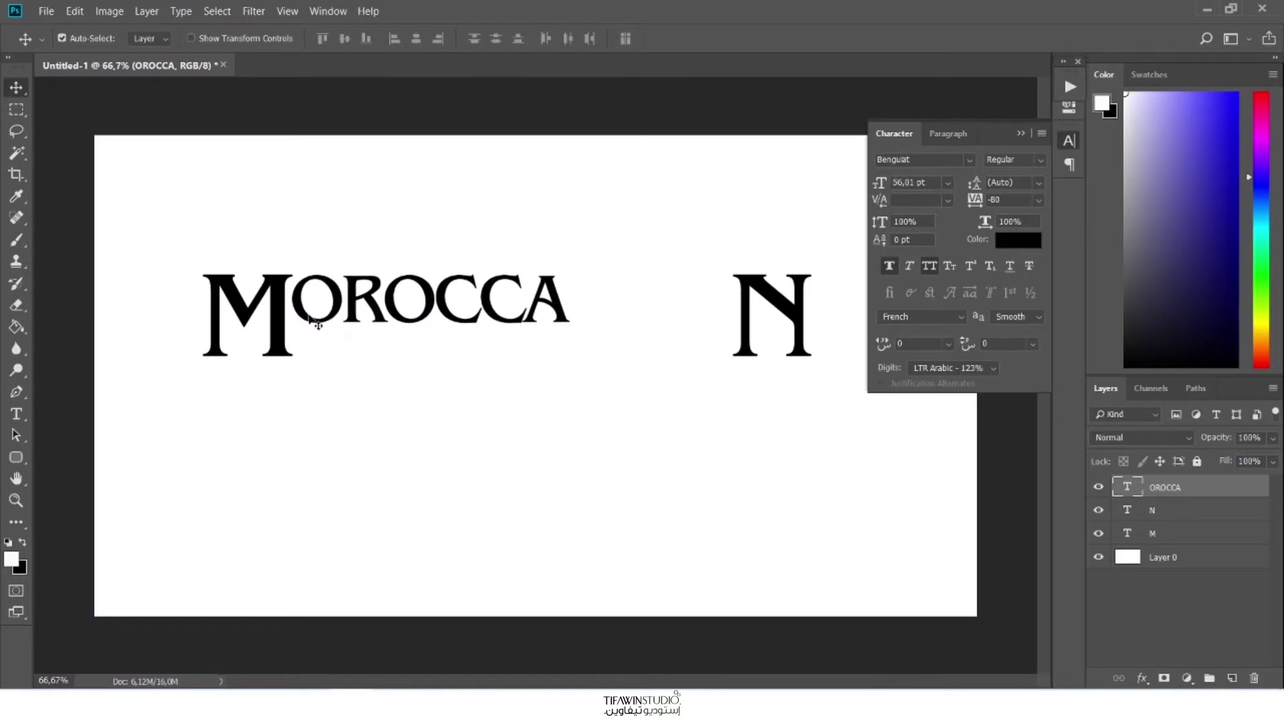
# - Move the N directly after OROCCA on the M's baseline, and shift the whole word toward the canvas centre
pyautogui.moveTo(744, 342); pyautogui.dragTo(590, 340)
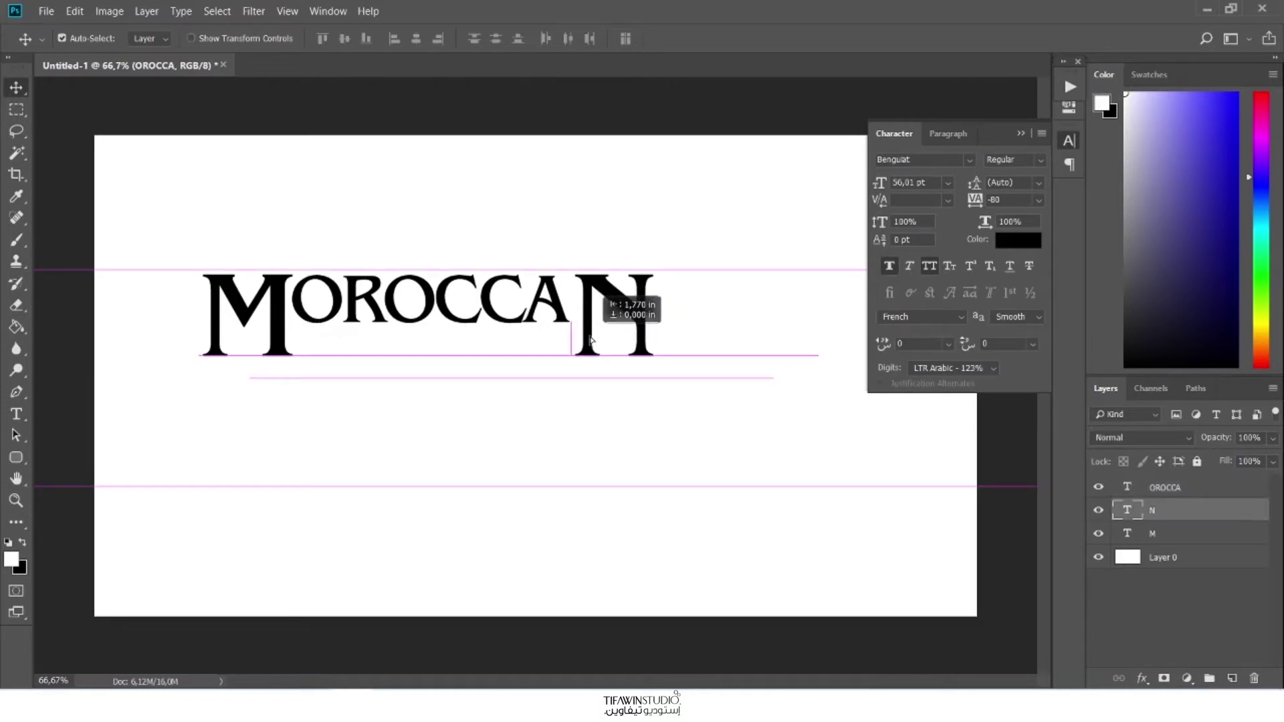
pyautogui.moveTo(590, 341); pyautogui.dragTo(591, 340)
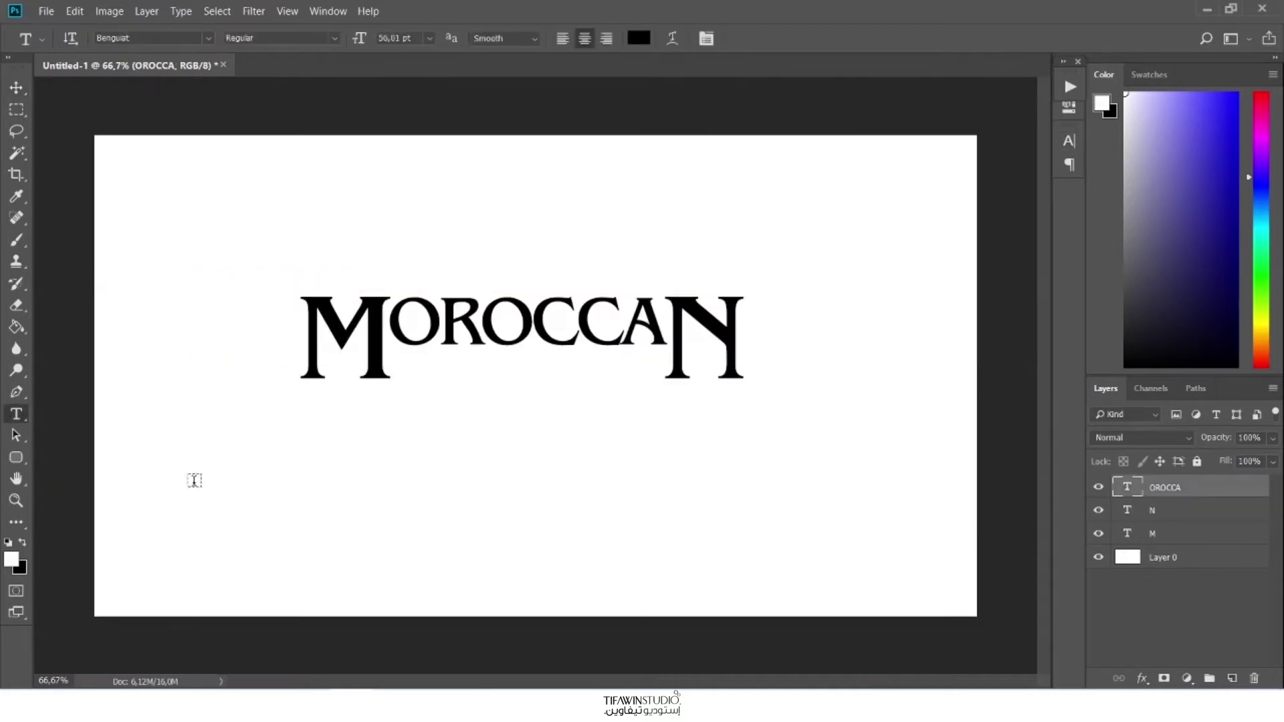
# - Add a DREAM text box beneath MOROCCAN and enlarge its text to 78,01 pt
pyautogui.moveTo(376, 422); pyautogui.dragTo(786, 571)
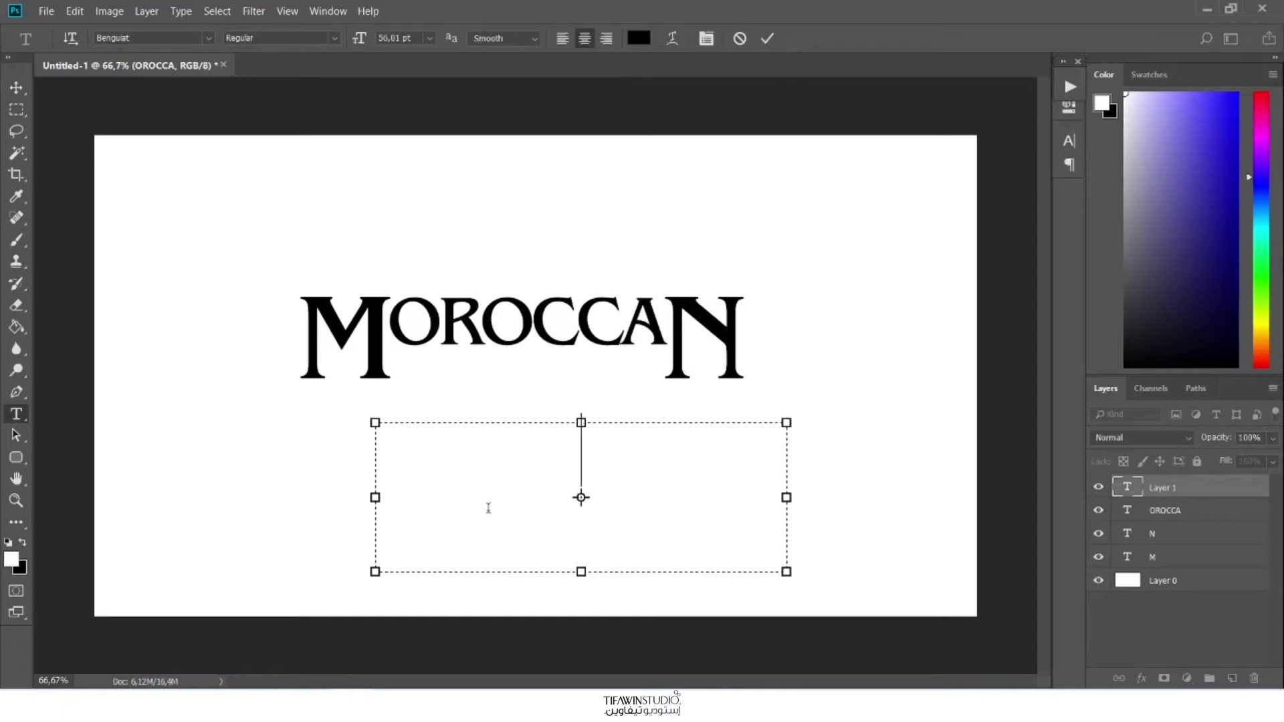
pyautogui.write('DREA ')
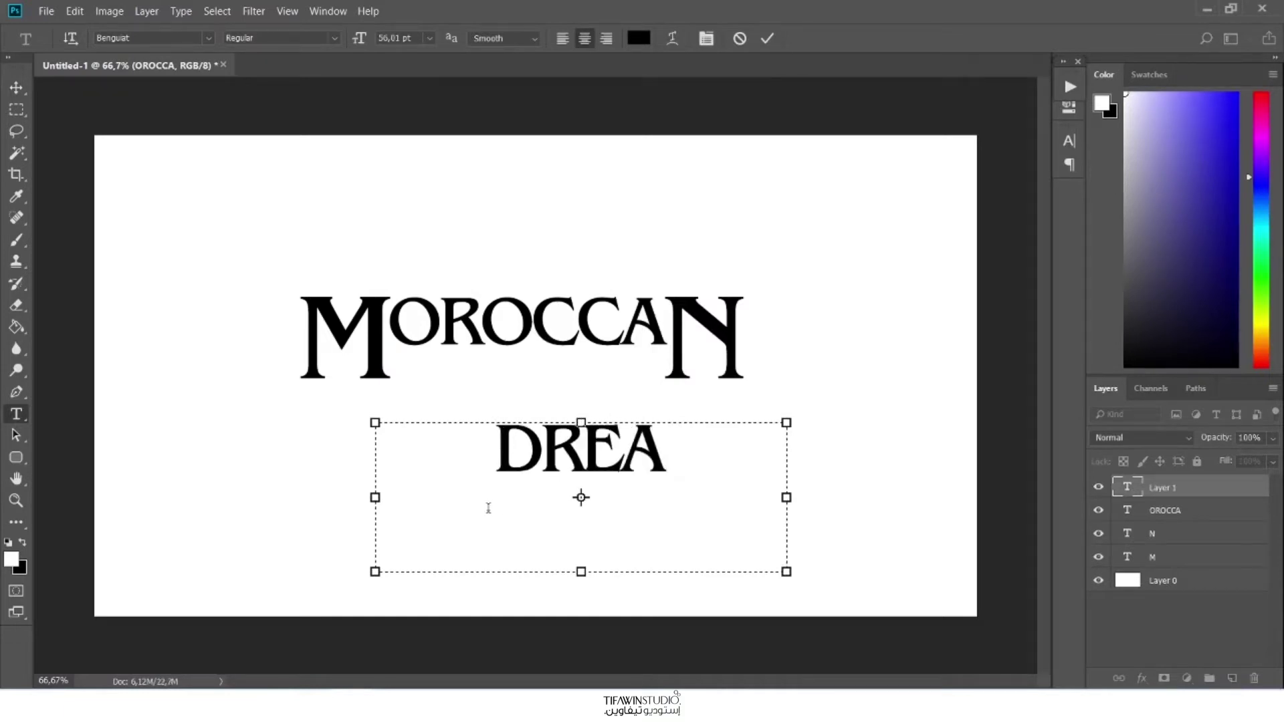
pyautogui.write('M')
pyautogui.doubleClick(529, 481)
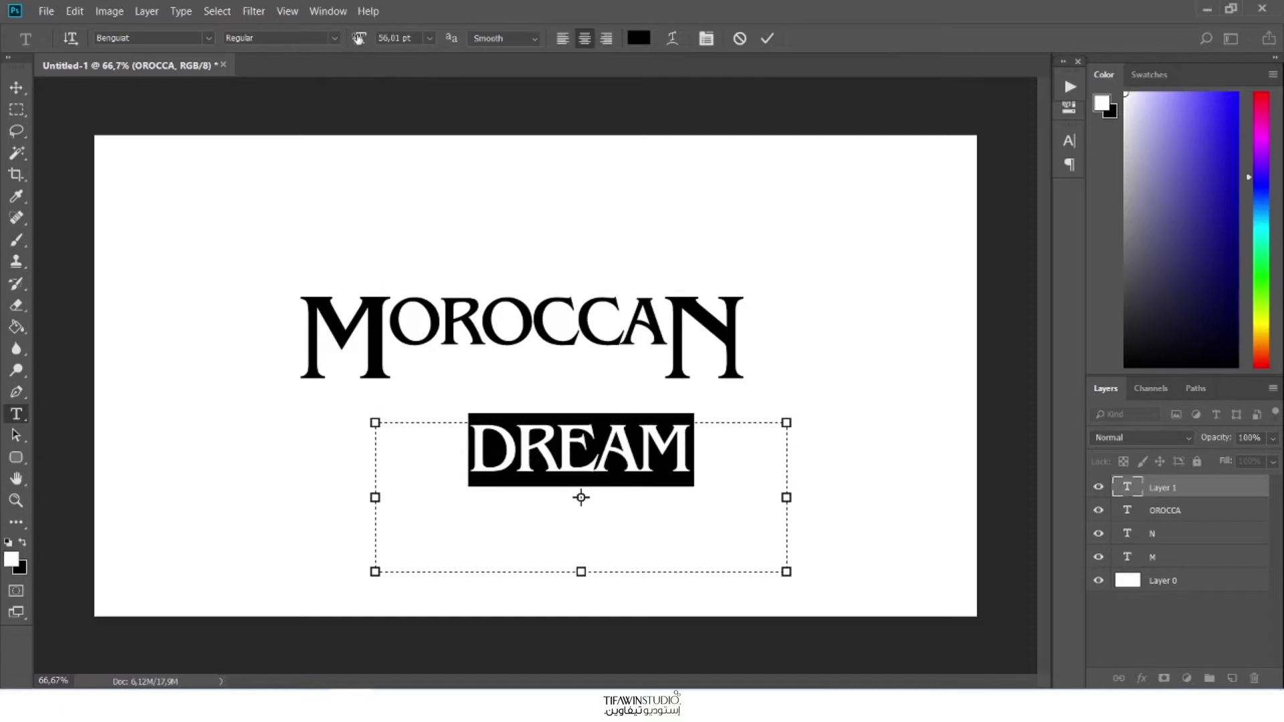
pyautogui.moveTo(358, 39); pyautogui.dragTo(377, 40)
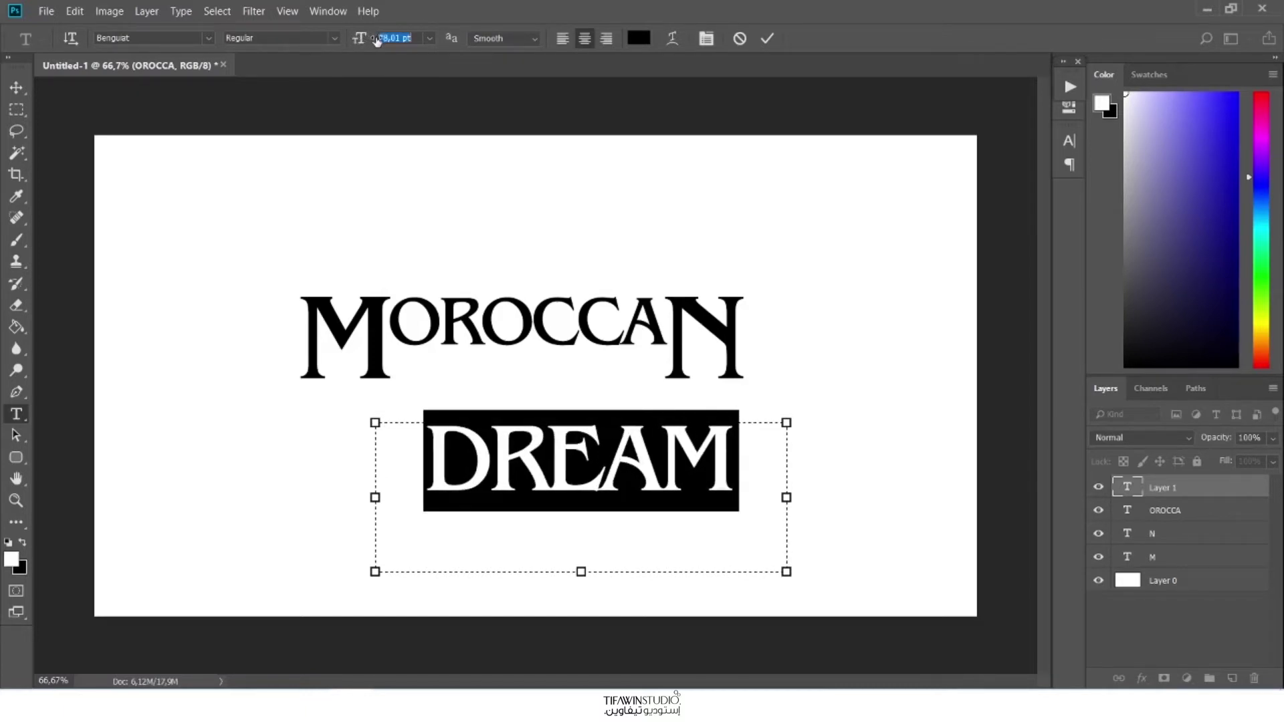
# - Move DREAM up directly beneath MOROCCAN and reduce its font size to 69,01 pt
pyautogui.click(16, 87)
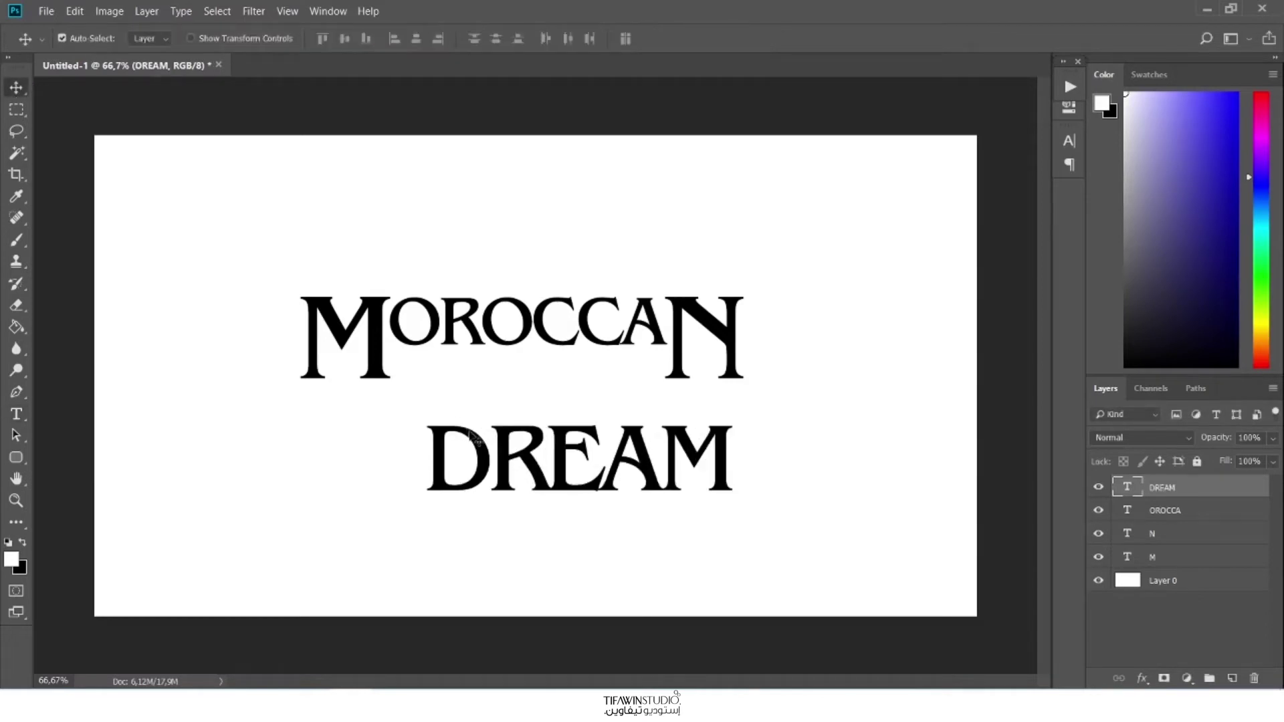
pyautogui.moveTo(486, 460); pyautogui.dragTo(433, 413)
pyautogui.click(16, 414)
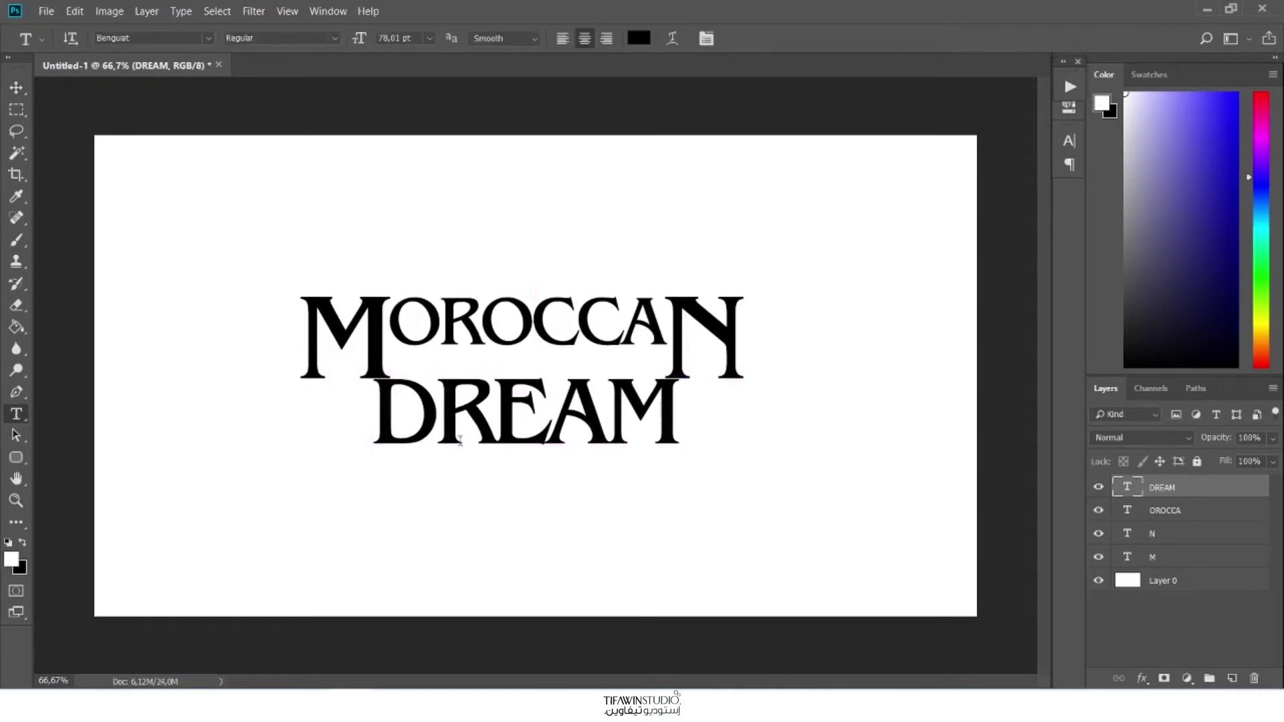
pyautogui.click(479, 438)
pyautogui.hotkey('ctrl', 'a')
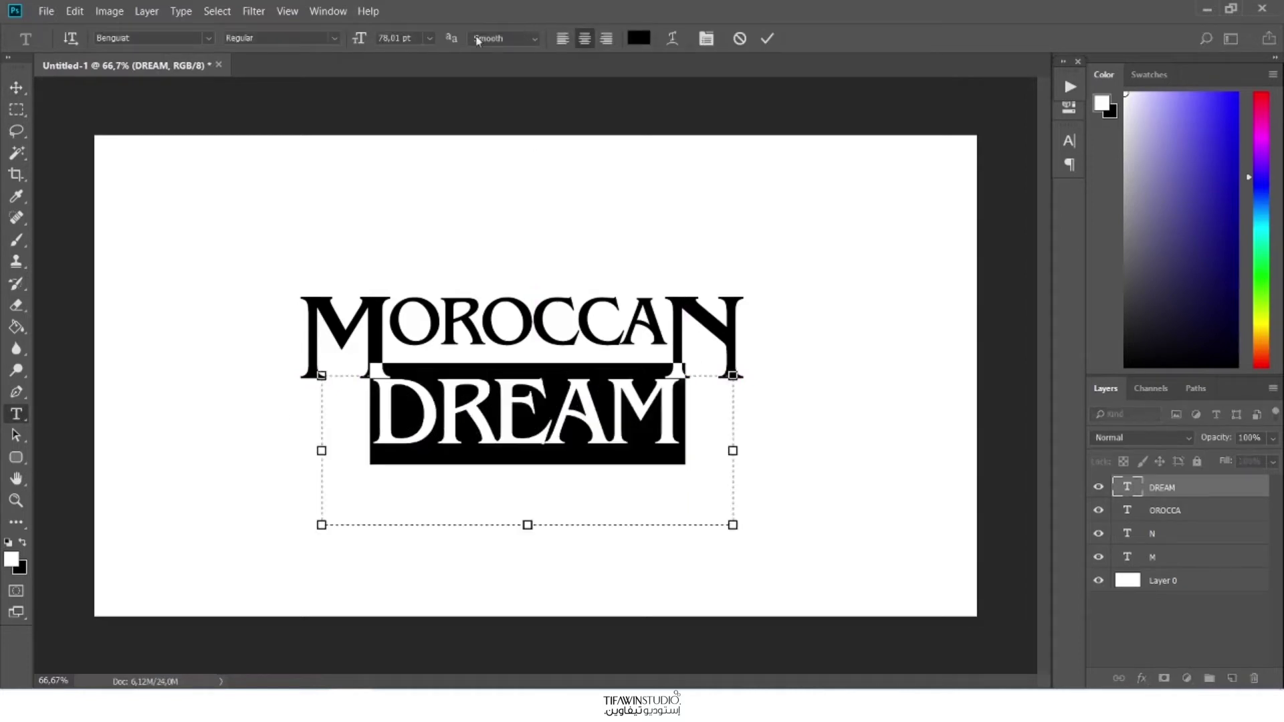
pyautogui.moveTo(357, 41); pyautogui.dragTo(349, 49)
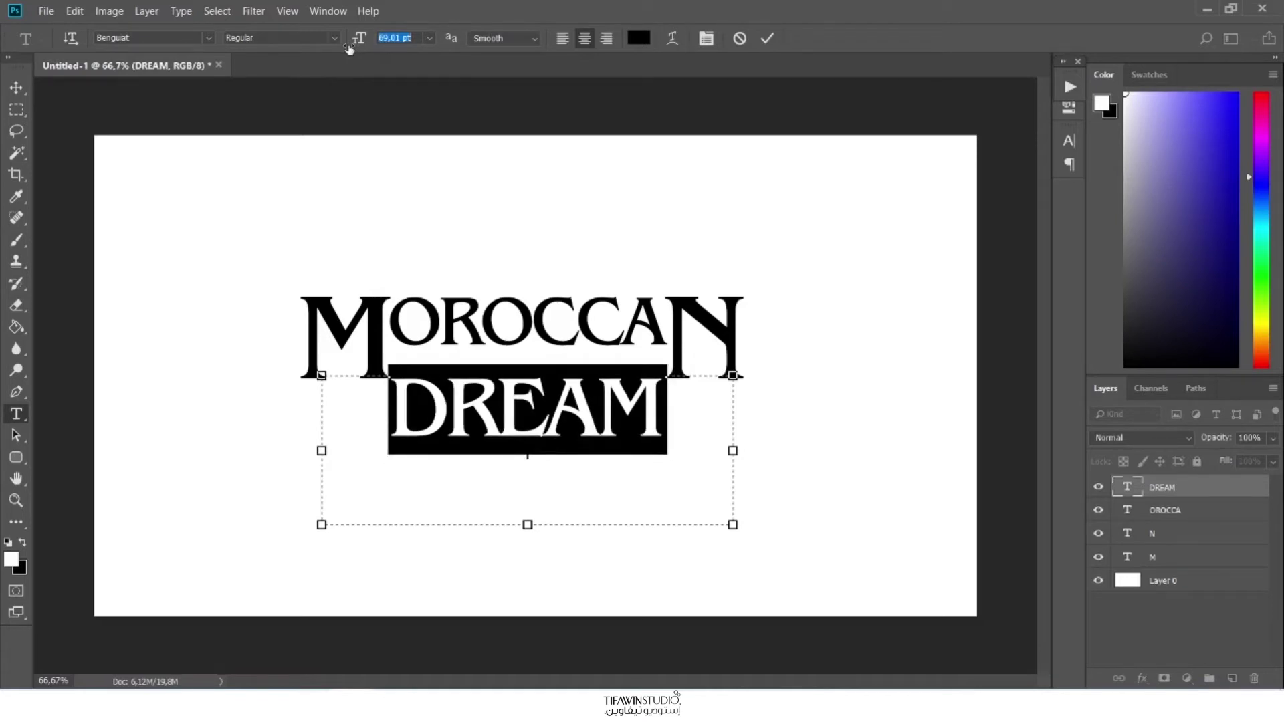
# - Move DREAM up under OROCCA and nudge it sideways until it sits evenly between the M and the N
pyautogui.click(16, 86)
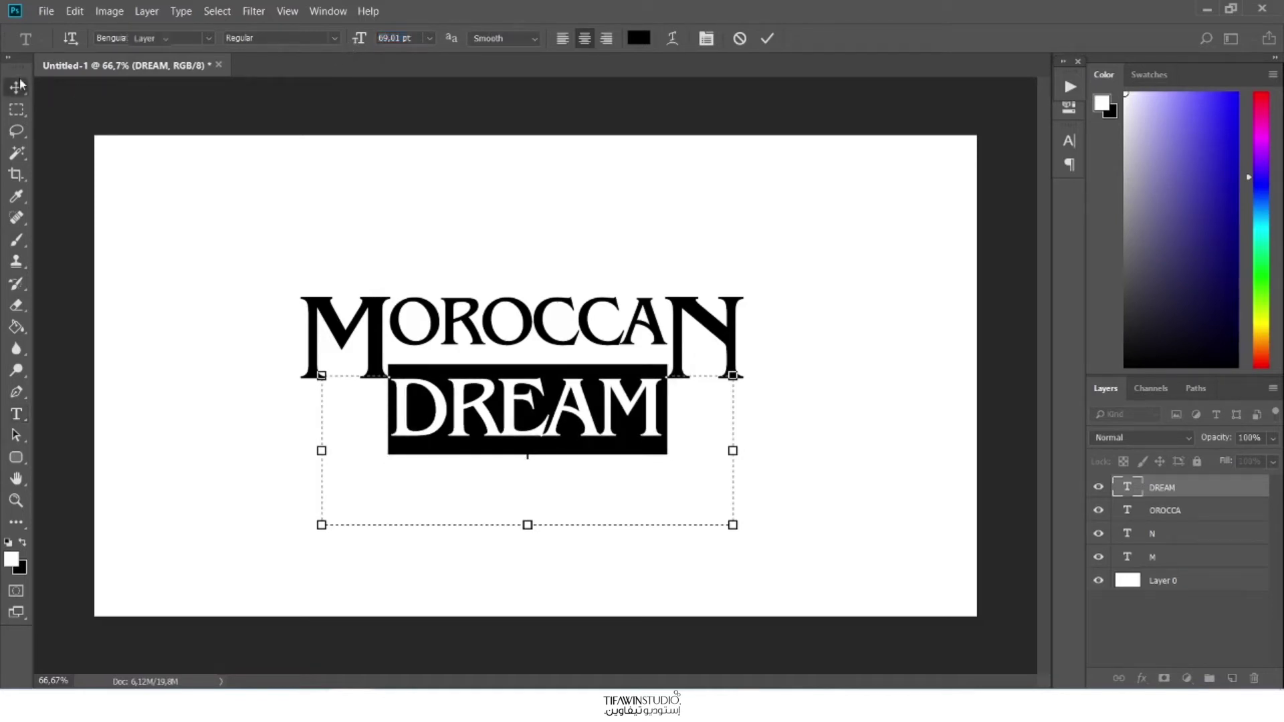
pyautogui.moveTo(457, 416); pyautogui.dragTo(460, 389)
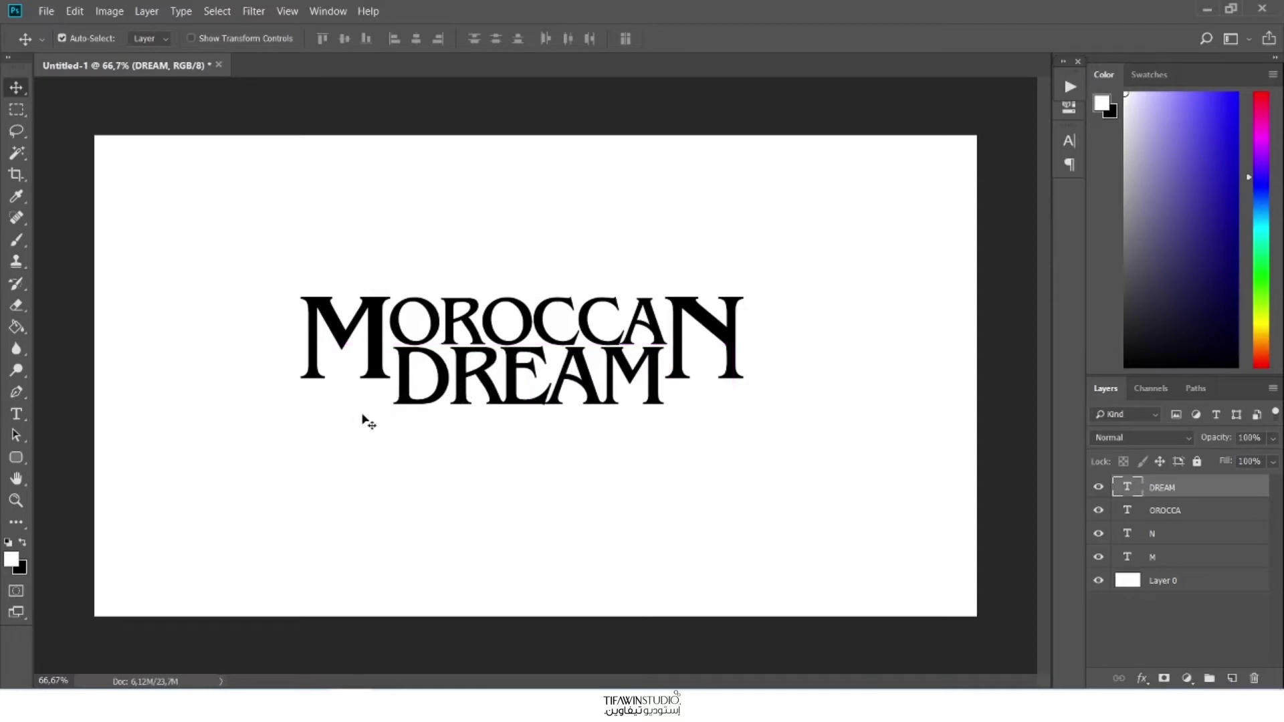
pyautogui.press('Left')
pyautogui.press('Left')
pyautogui.press('Left')
pyautogui.press('Left')
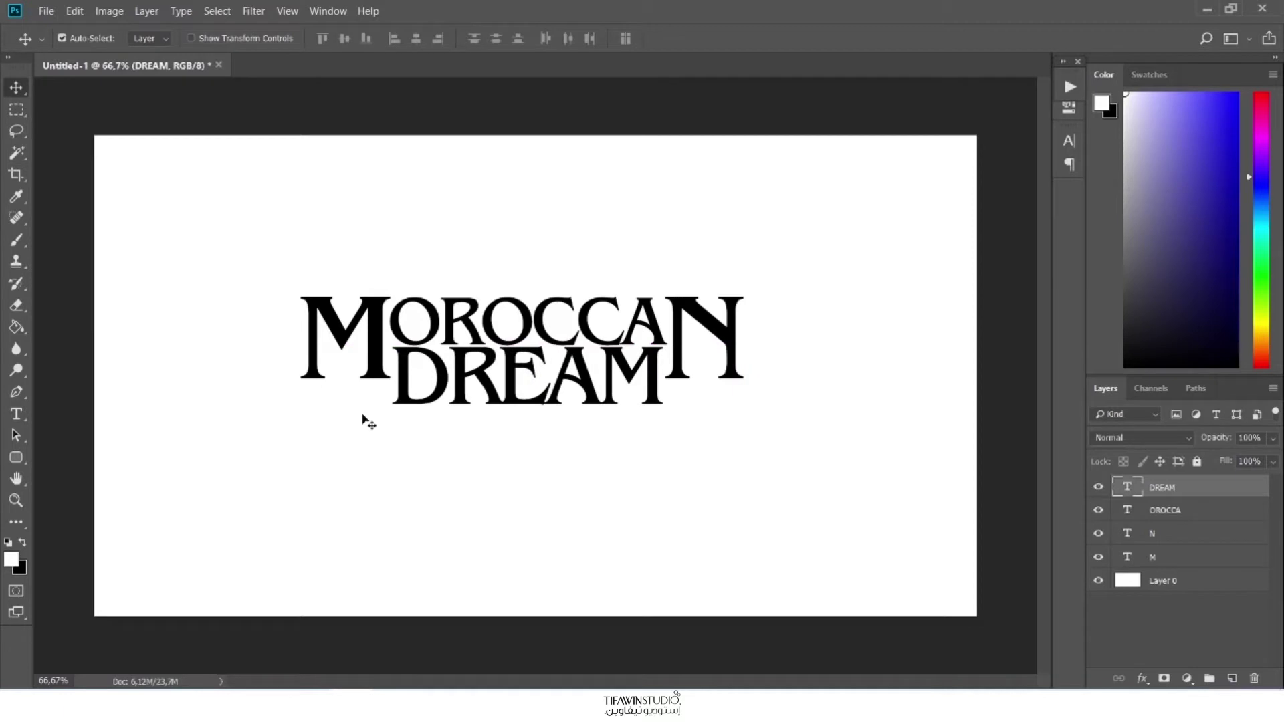
pyautogui.press('Right')
pyautogui.press('Right')
pyautogui.press('Right')
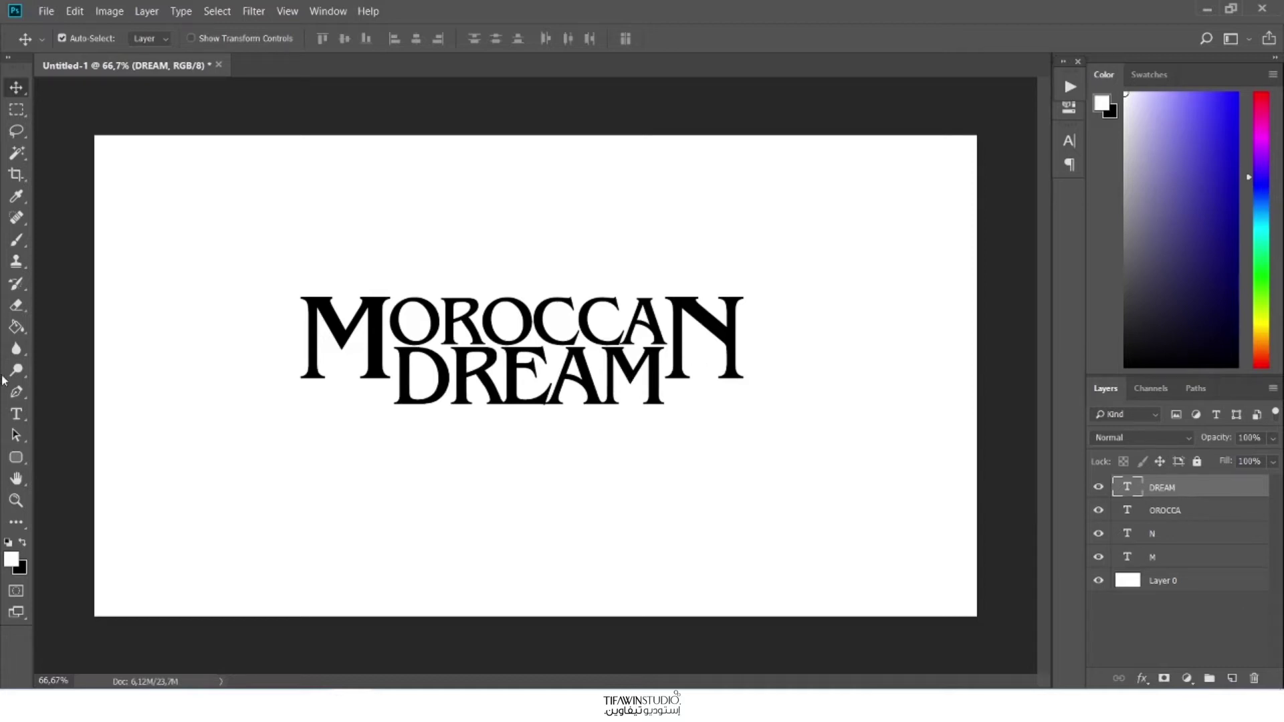
# - Group the DREAM, OROCCA, N and M text layers
pyautogui.keyDown('ctrl'); pyautogui.click(1179, 512); pyautogui.keyUp('ctrl')
pyautogui.keyDown('ctrl'); pyautogui.click(1167, 535); pyautogui.keyUp('ctrl')
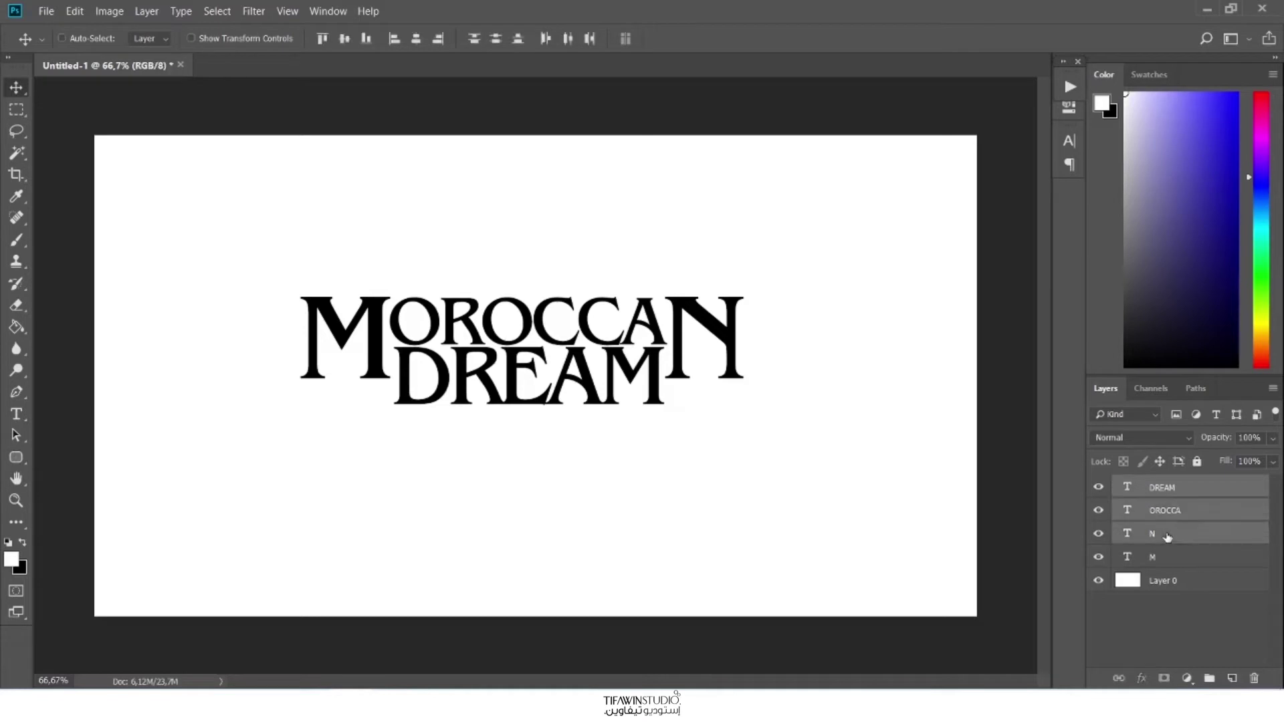
pyautogui.keyDown('ctrl'); pyautogui.click(1163, 559); pyautogui.keyUp('ctrl')
pyautogui.hotkey('ctrl', 'g')
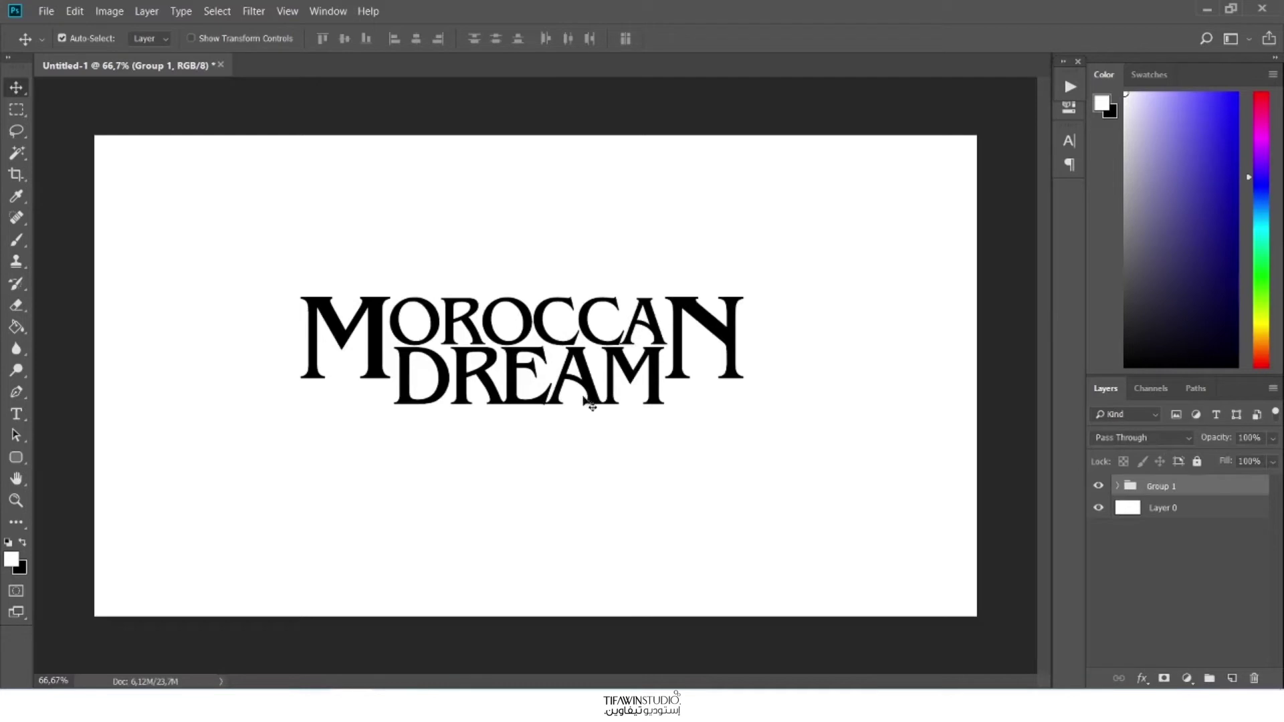
pyautogui.moveTo(593, 407); pyautogui.dragTo(599, 434)
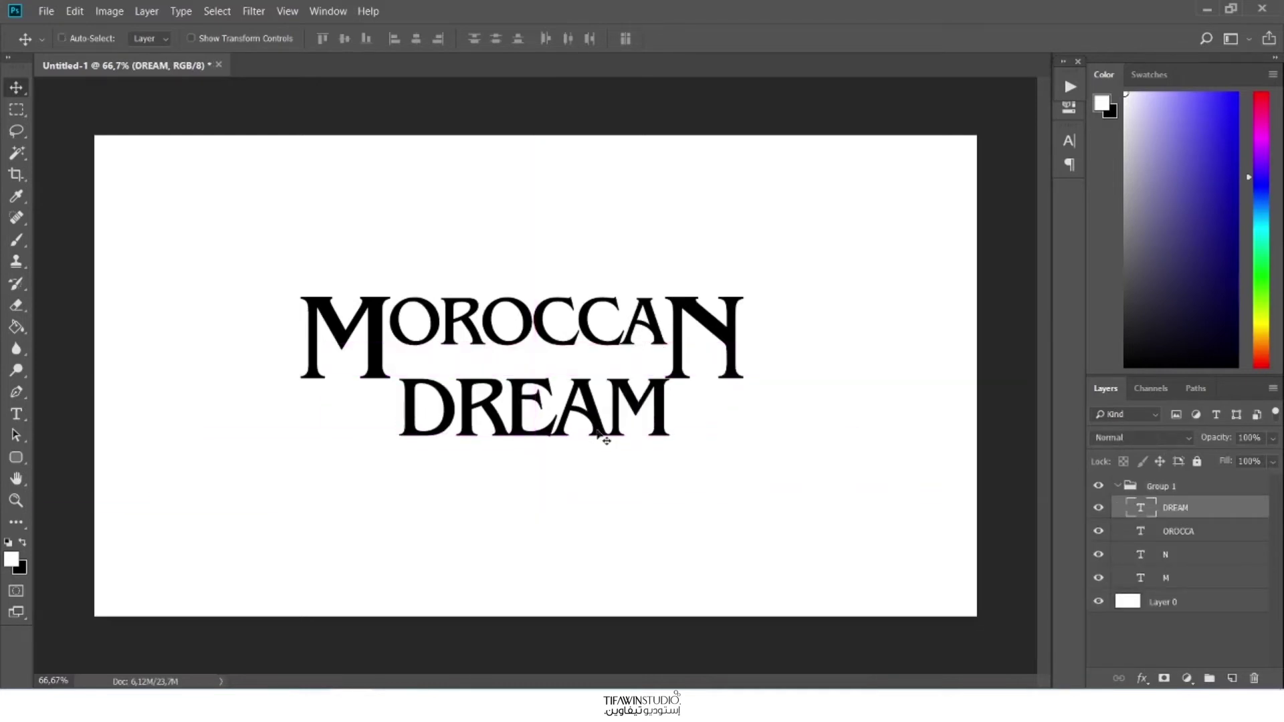
pyautogui.hotkey('ctrl', 'z')
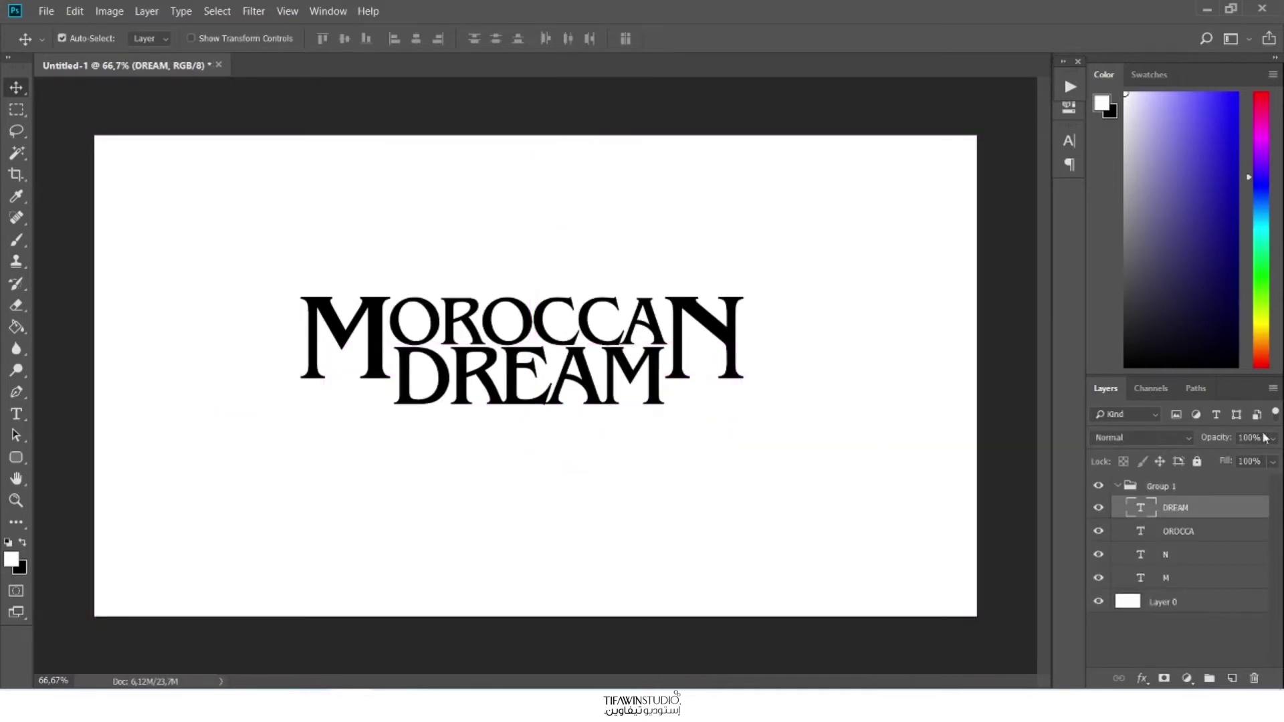
pyautogui.click(1117, 487)
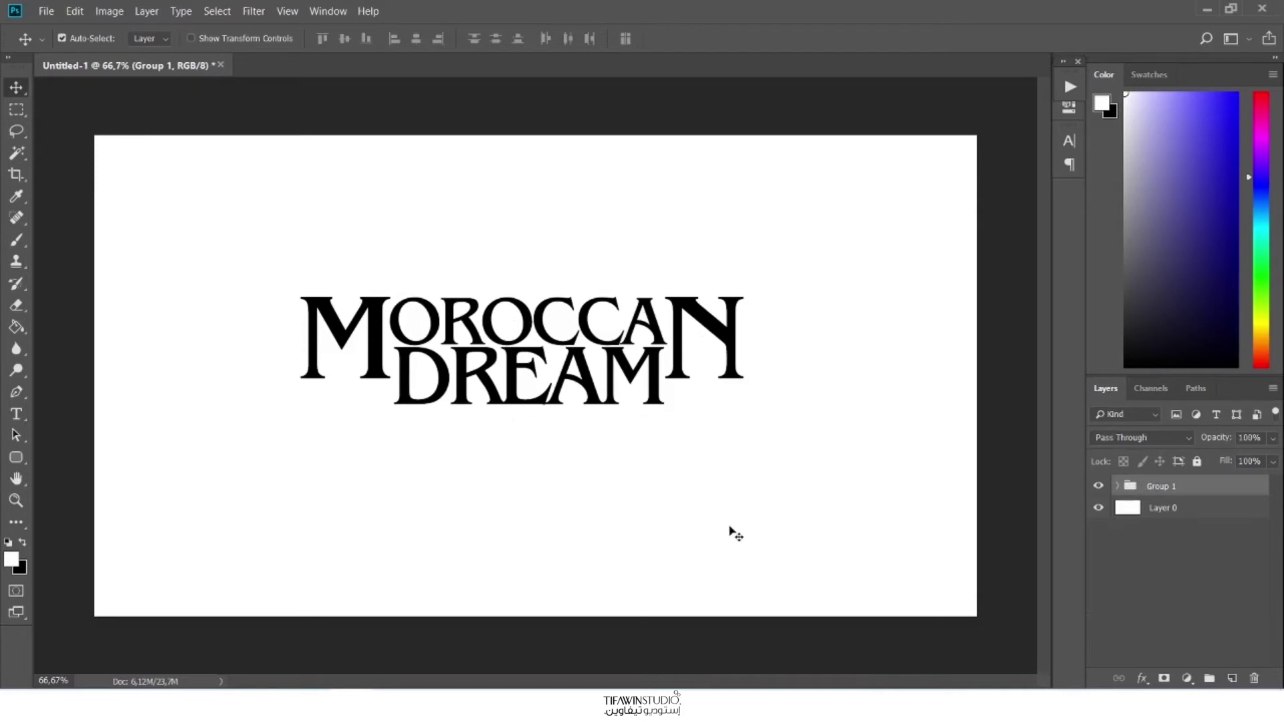
# - Set the shape fill to black, and try a rounded bar about 844 × 32 px above MOROCCAN before undoing it
pyautogui.click(16, 458)
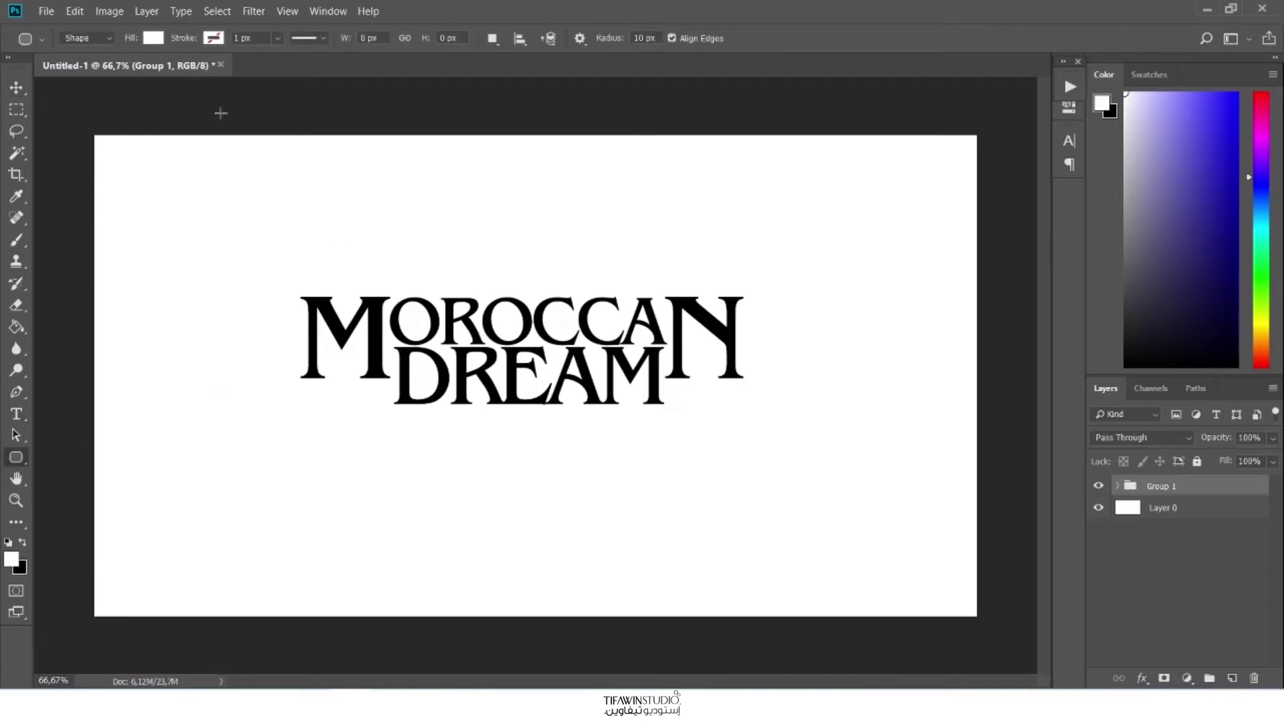
pyautogui.click(153, 38)
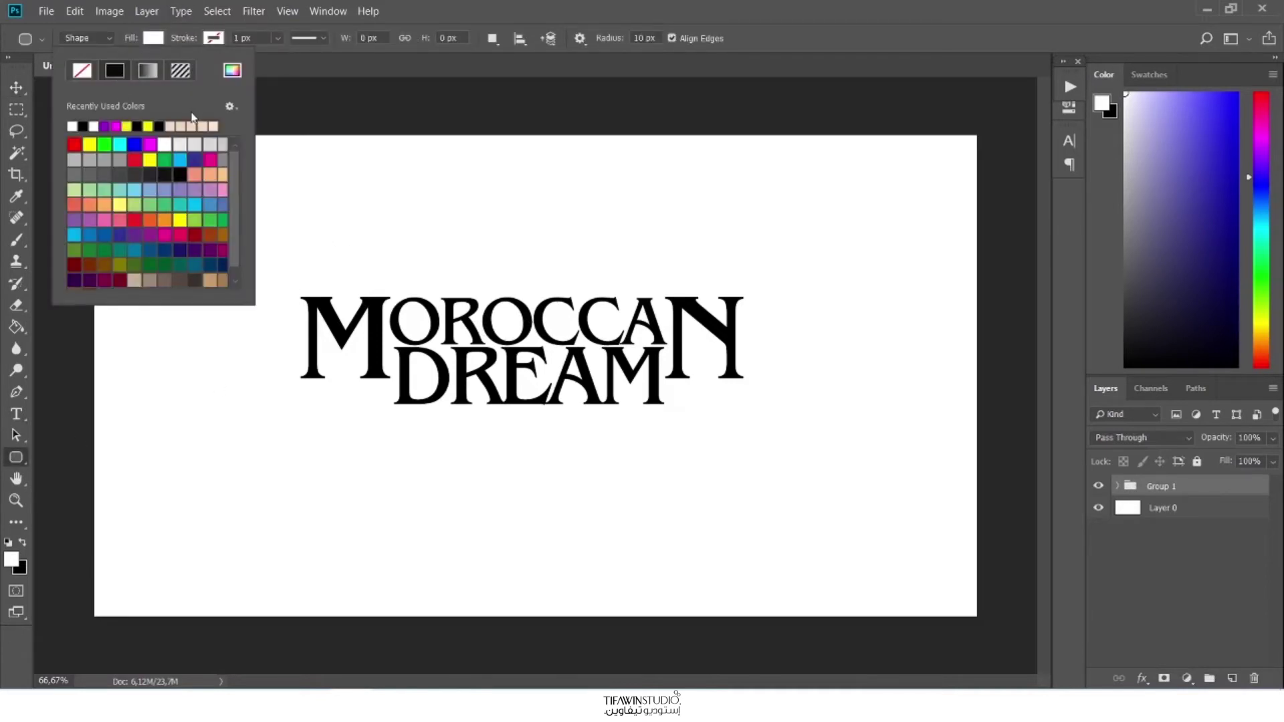
pyautogui.click(84, 126)
pyautogui.click(149, 35)
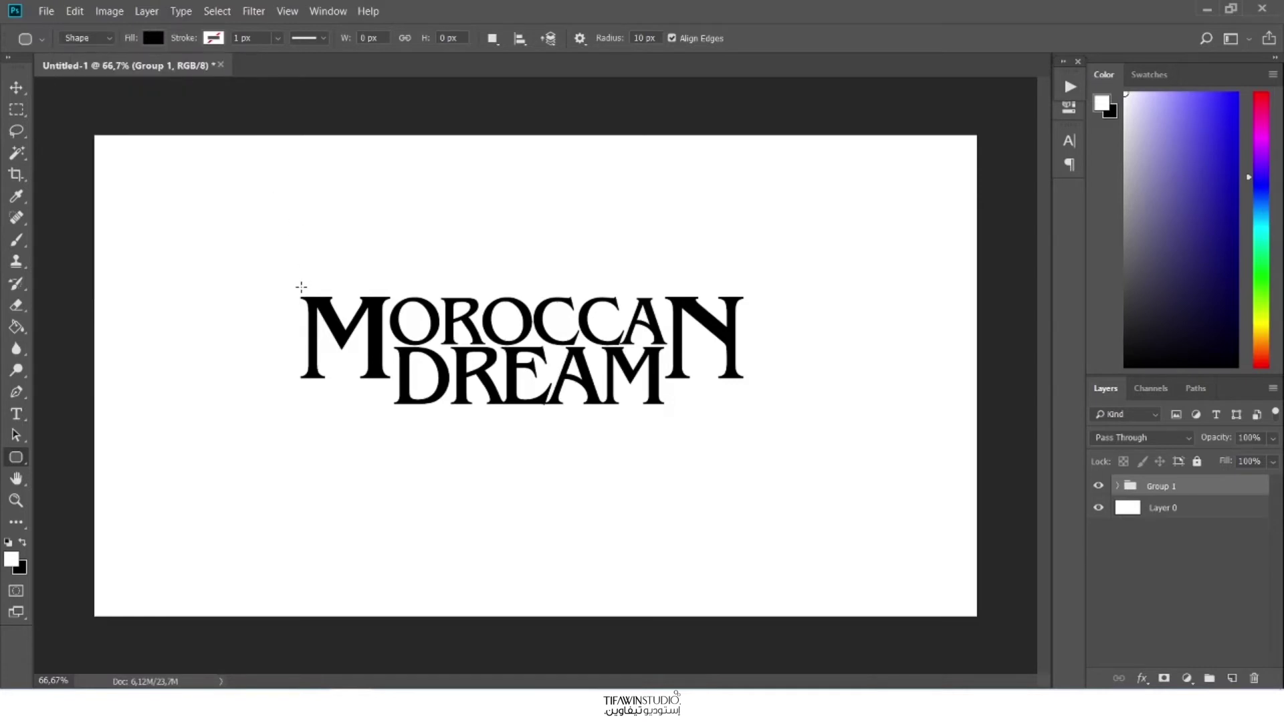
pyautogui.moveTo(301, 287); pyautogui.dragTo(677, 273)
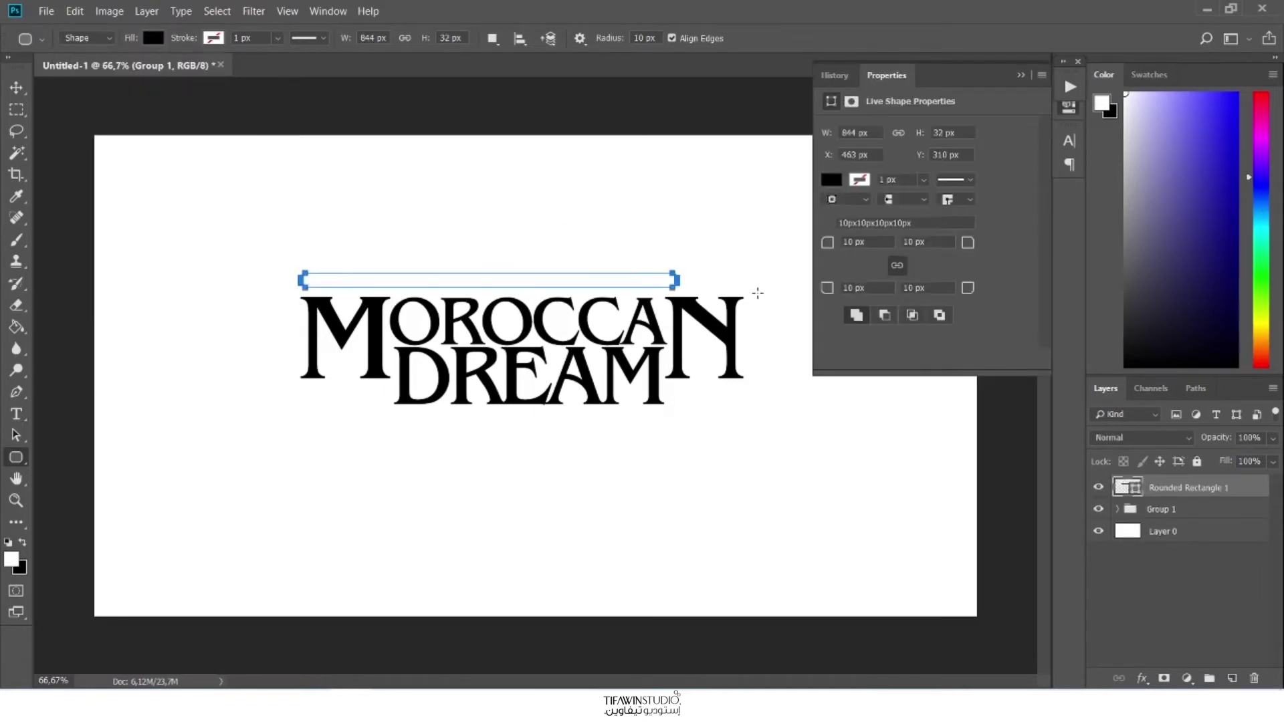
pyautogui.hotkey('ctrl', 'z')
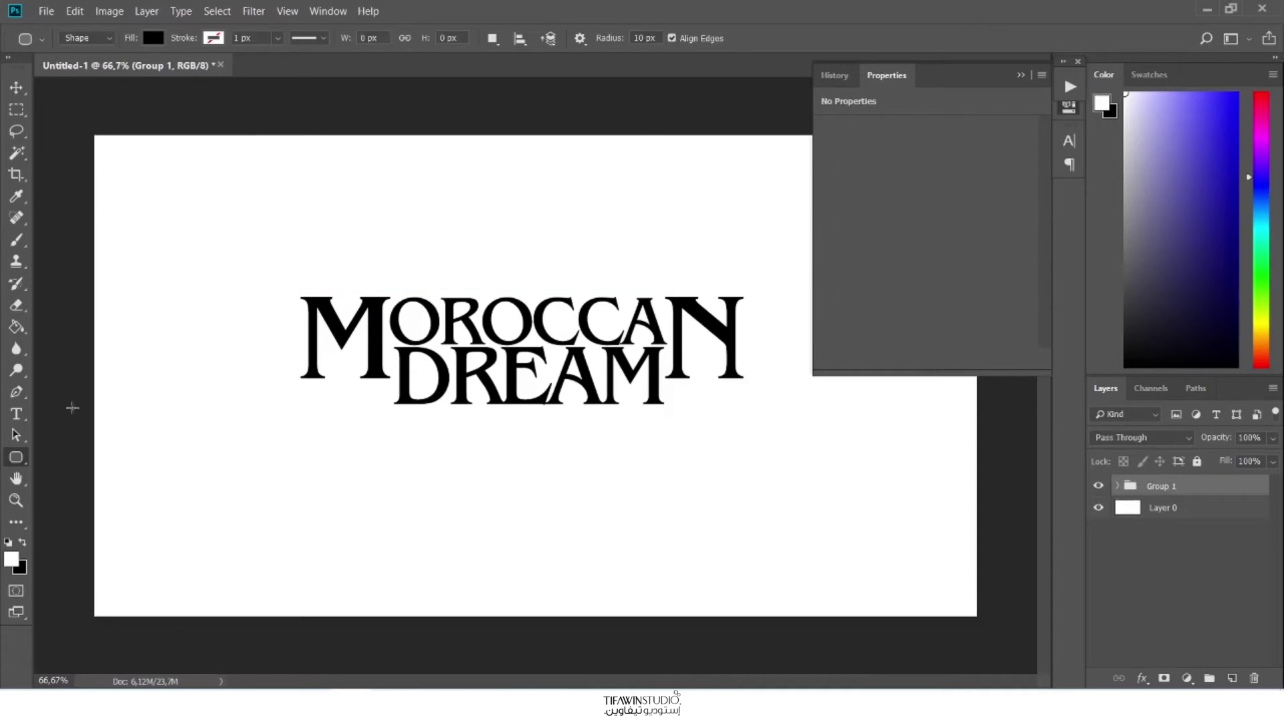
# - Draw a black square-cornered bar about 992 × 14 px across the full width of MOROCCAN and move it down close to the letters' tops
pyautogui.rightClick(18, 459)
pyautogui.click(59, 457)
pyautogui.moveTo(302, 284); pyautogui.dragTo(744, 290)
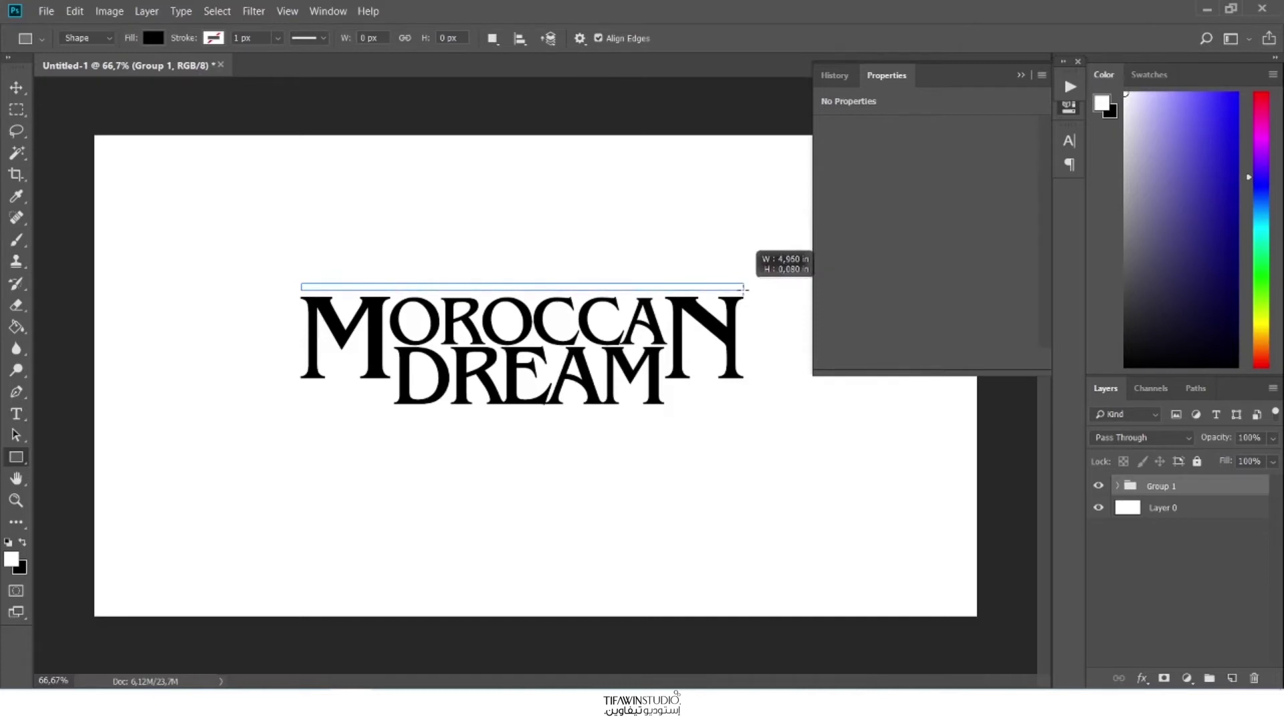
pyautogui.moveTo(744, 289); pyautogui.dragTo(744, 289)
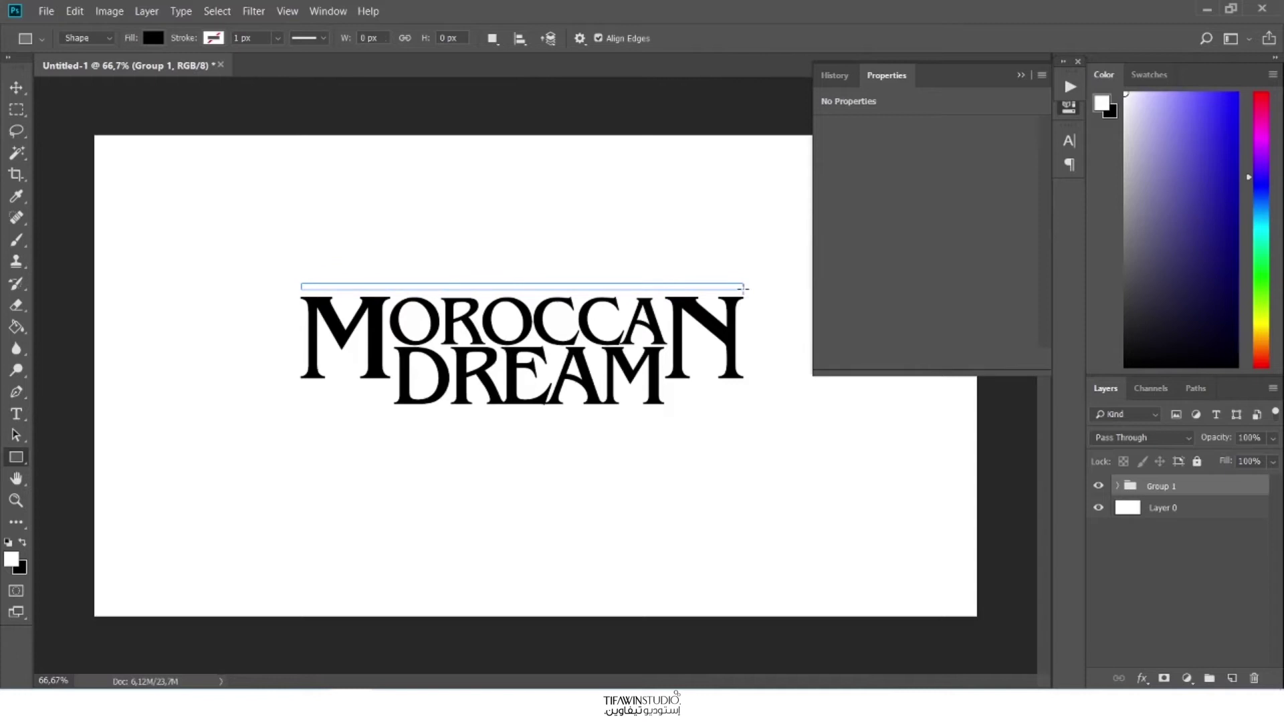
pyautogui.click(14, 90)
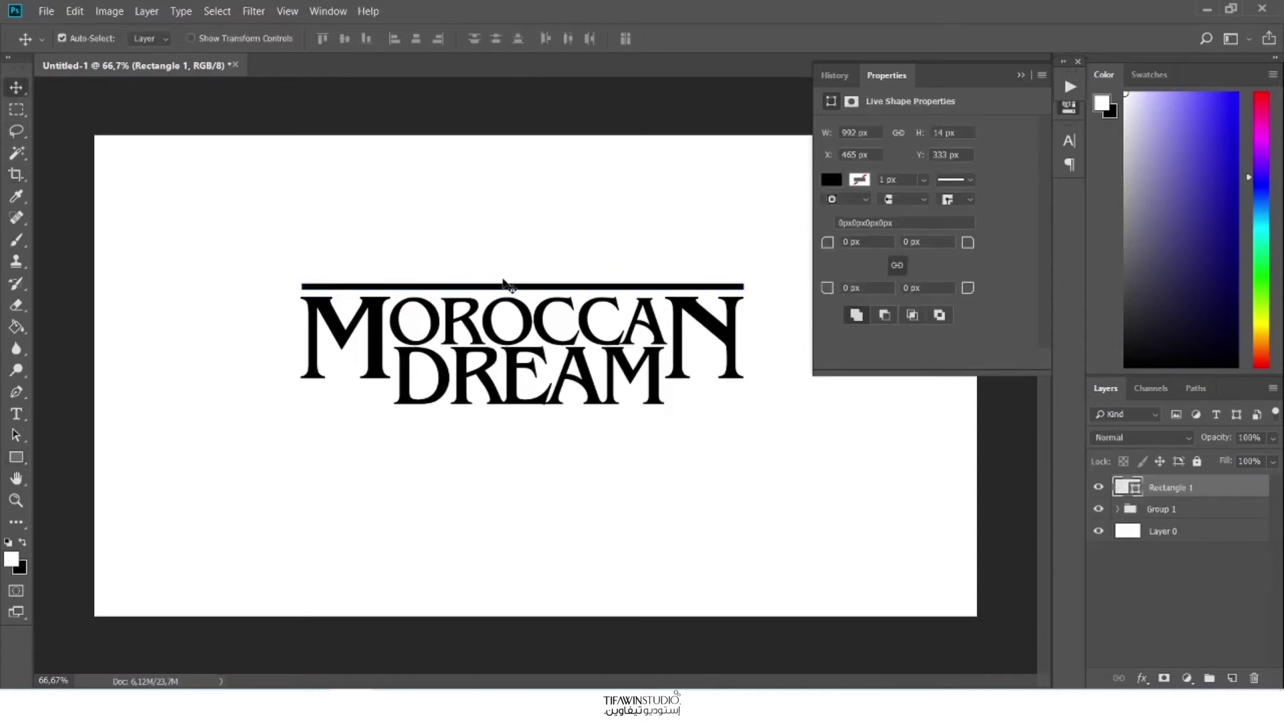
pyautogui.moveTo(500, 288); pyautogui.dragTo(498, 292)
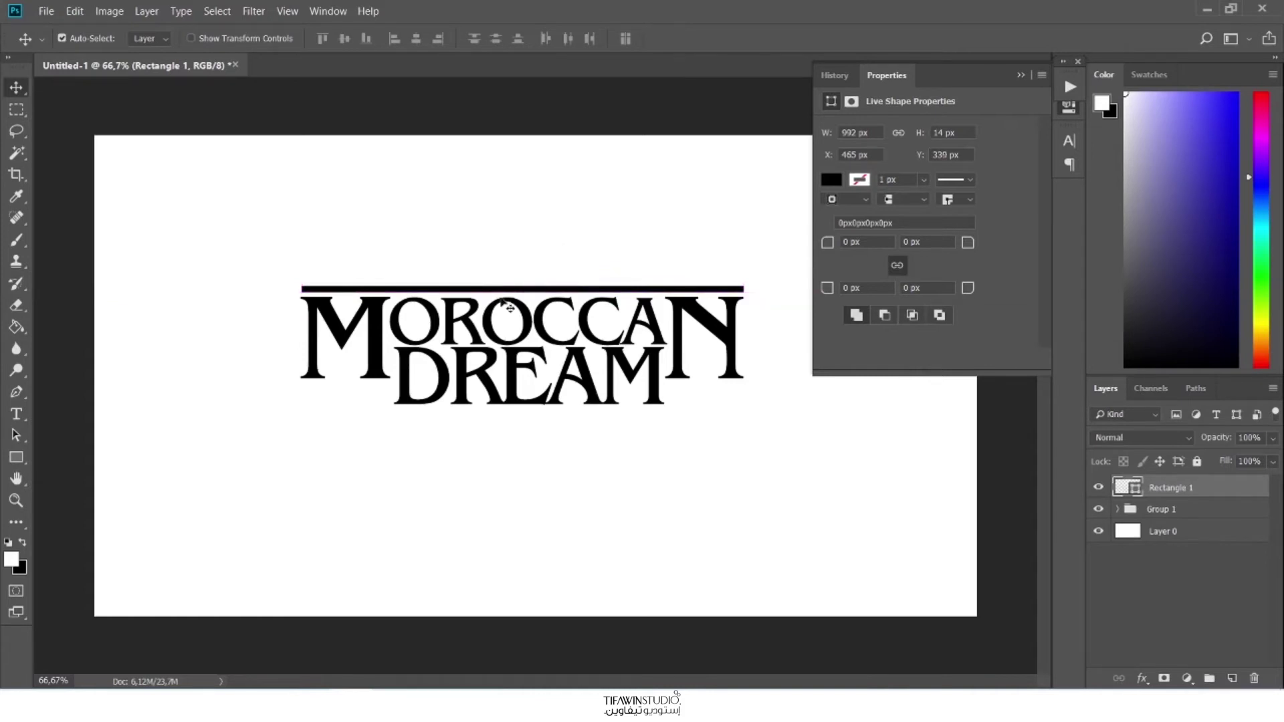
pyautogui.hotkey('alt', 'Tab')
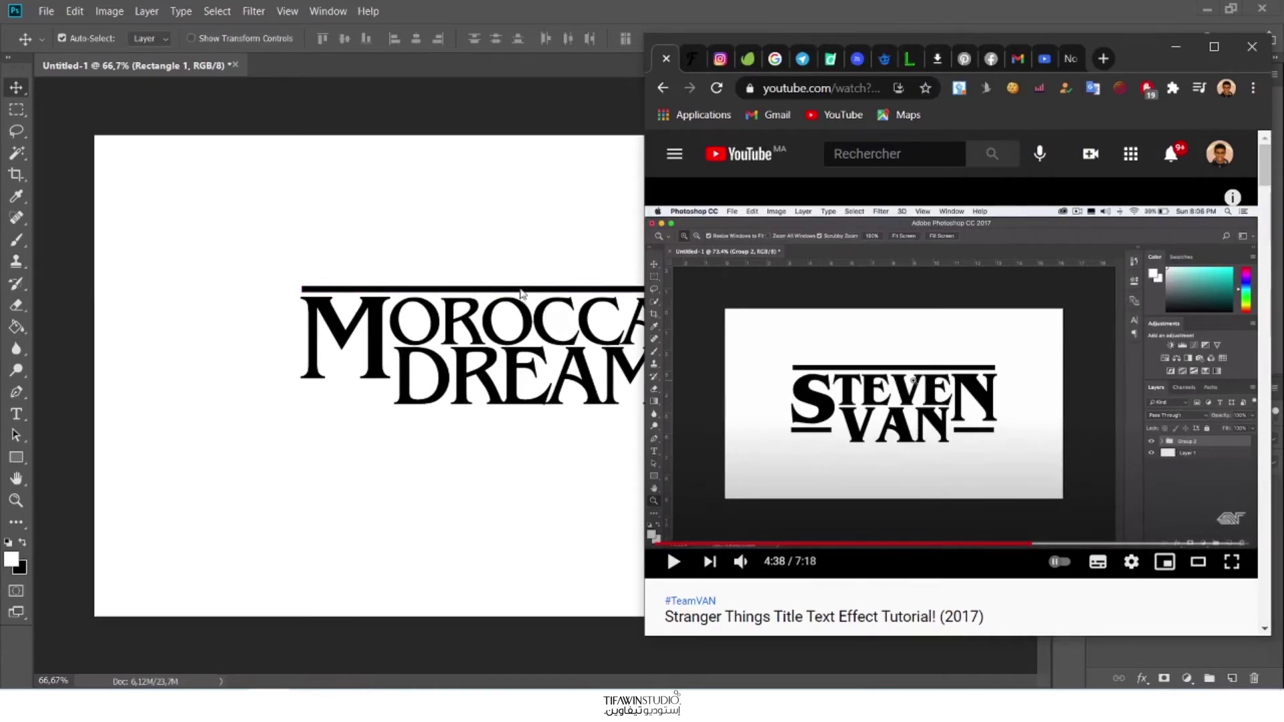
pyautogui.hotkey('alt', 'Tab')
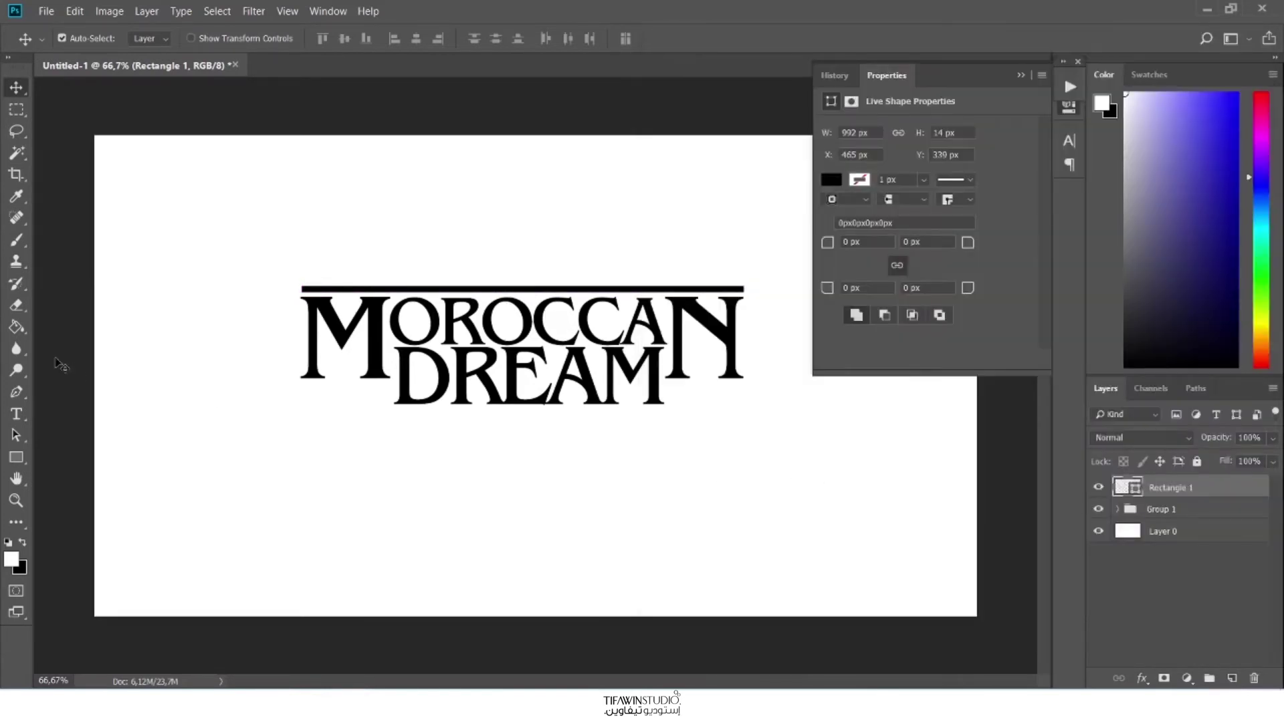
pyautogui.click(16, 457)
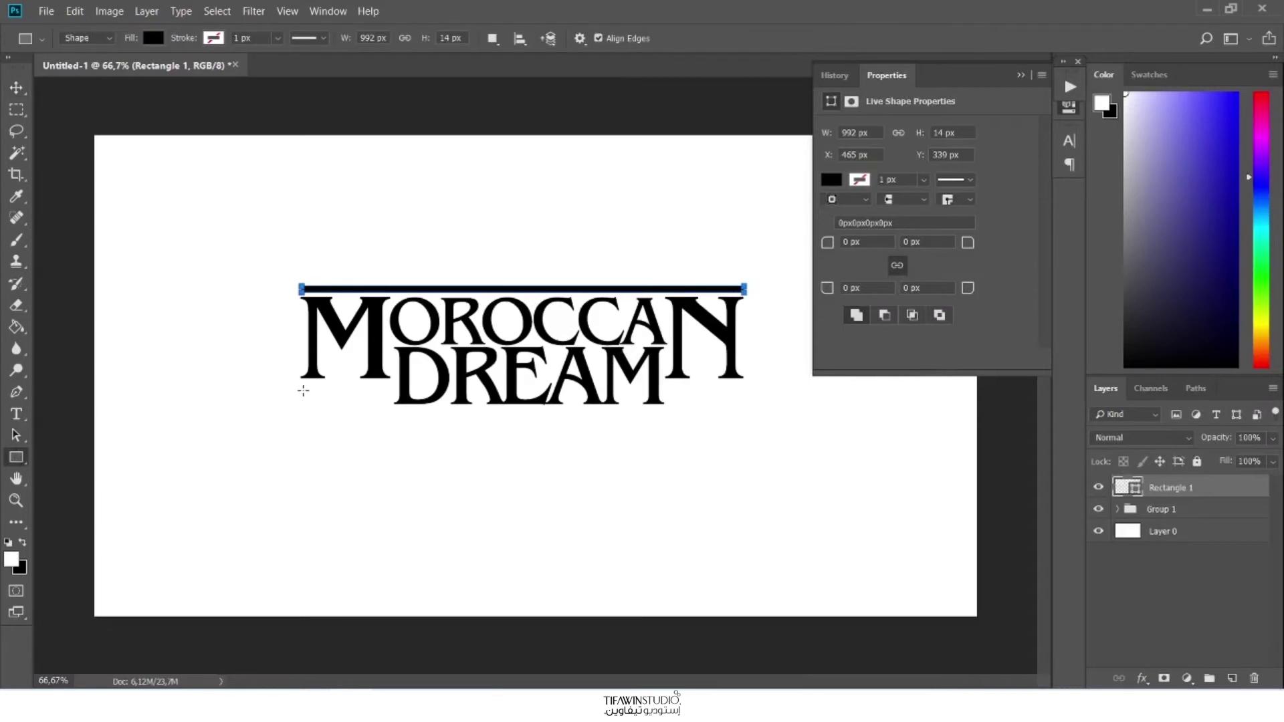
pyautogui.moveTo(302, 390); pyautogui.dragTo(388, 386)
pyautogui.click(17, 88)
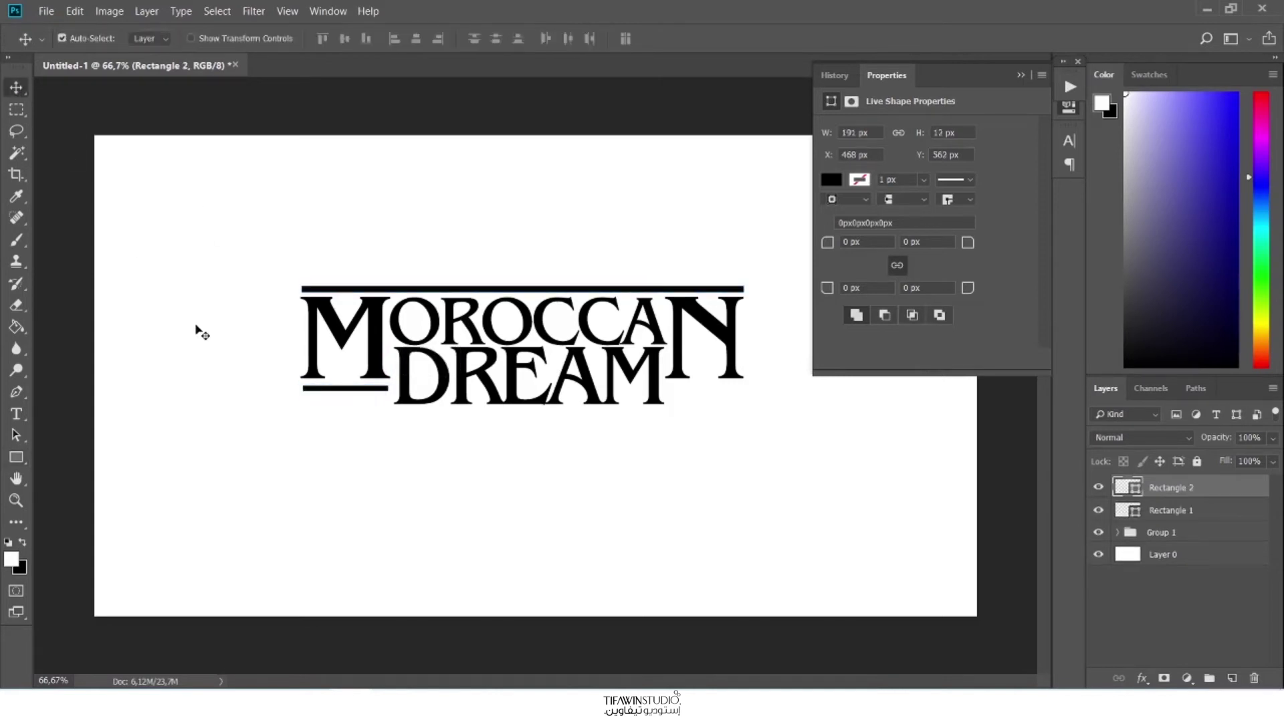
pyautogui.press('ctrl')
pyautogui.press('Delete')
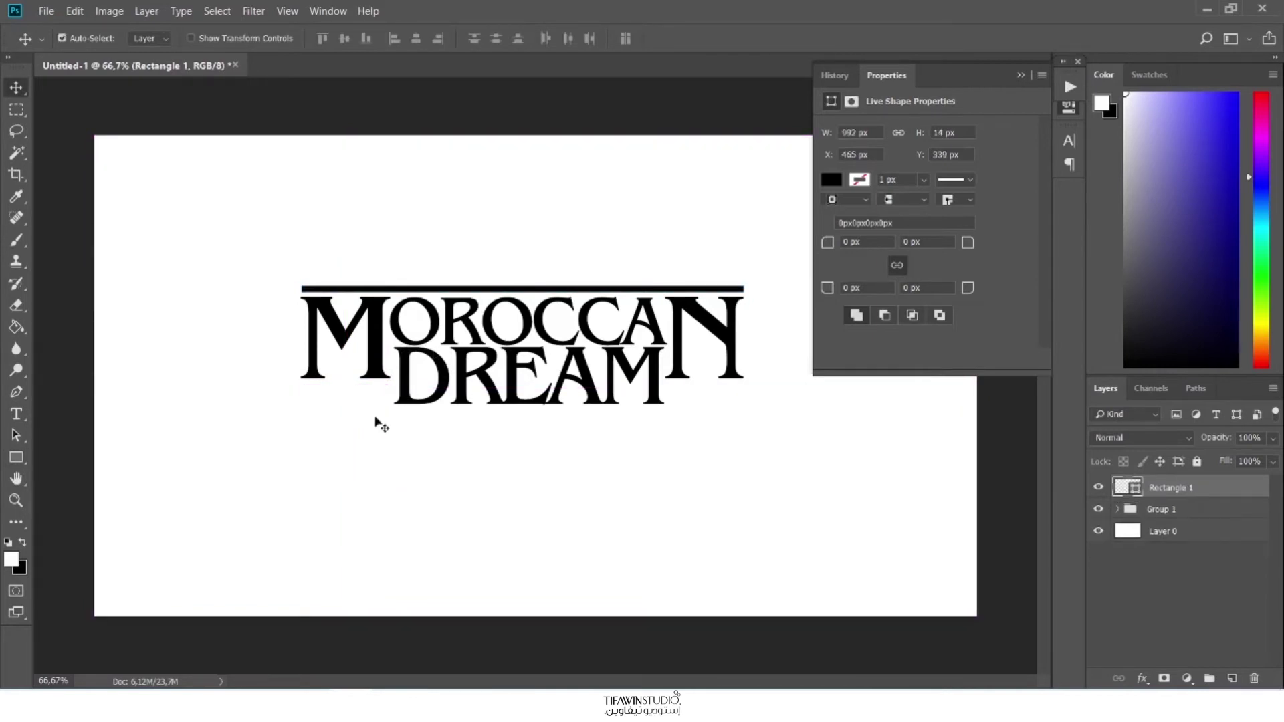
# - Duplicate the upper bar and position the copy just below the feet of the M and N, parallel to the original
pyautogui.click(1021, 74)
pyautogui.moveTo(1224, 485); pyautogui.dragTo(1232, 679)
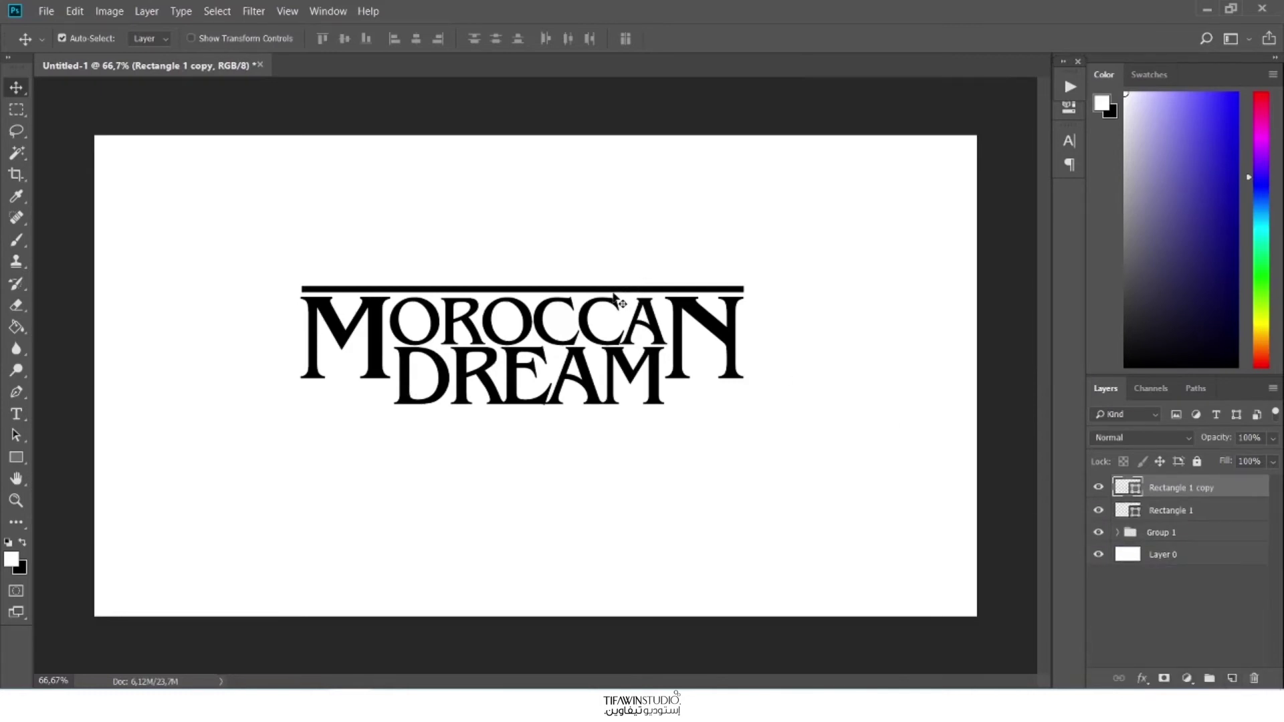
pyautogui.moveTo(618, 291); pyautogui.dragTo(615, 394)
pyautogui.press('Up')
pyautogui.press('Up')
pyautogui.press('Up')
pyautogui.press('Up')
pyautogui.press('Up')
pyautogui.press('Up')
pyautogui.press('Up')
pyautogui.press('Up')
pyautogui.press('Up')
pyautogui.press('Up')
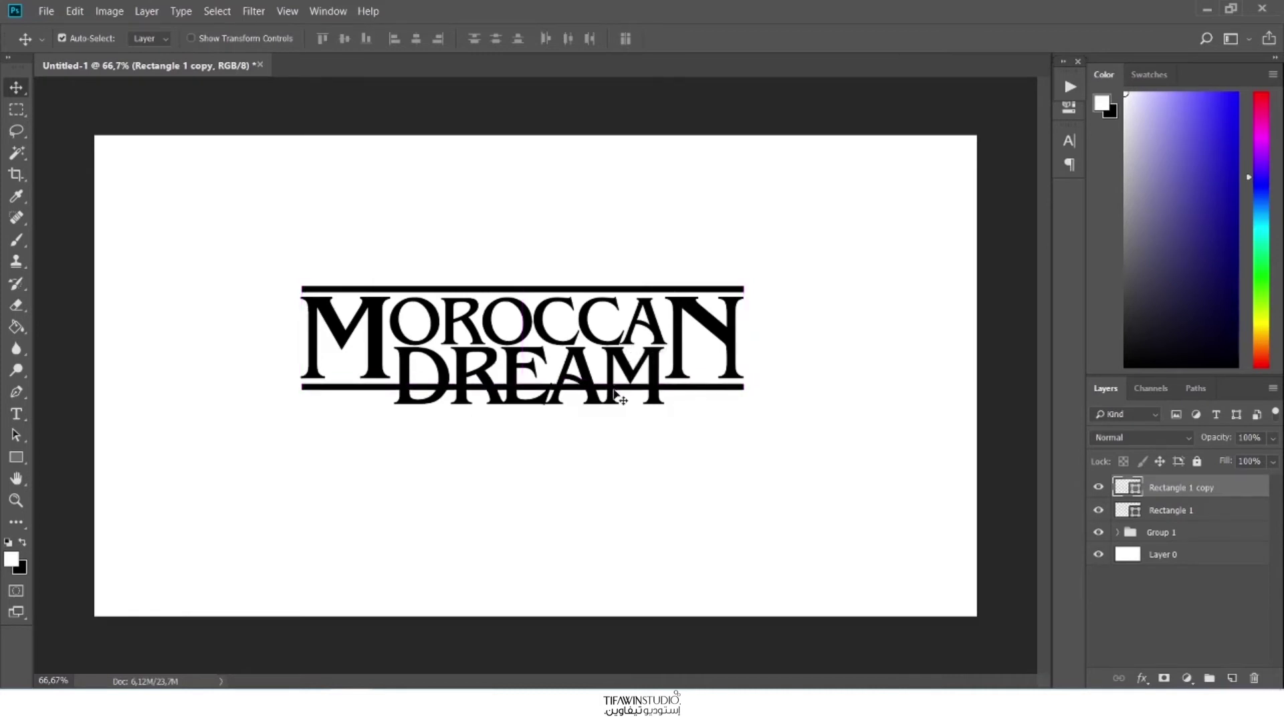
pyautogui.hotkey('shift', 'Down')
pyautogui.hotkey('shift', 'Down')
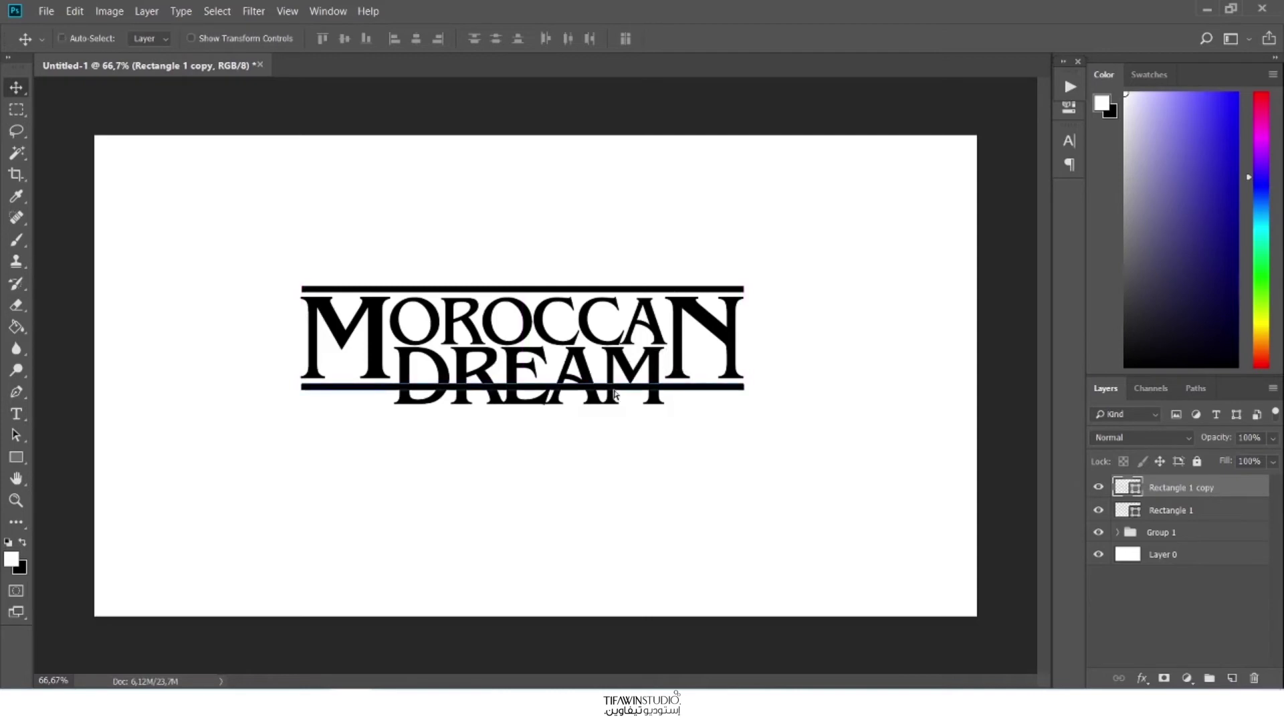
# - Shorten the lower bar to about 20% of its width from its right end, so it sits only beneath the M
pyautogui.hotkey('ctrl', 't')
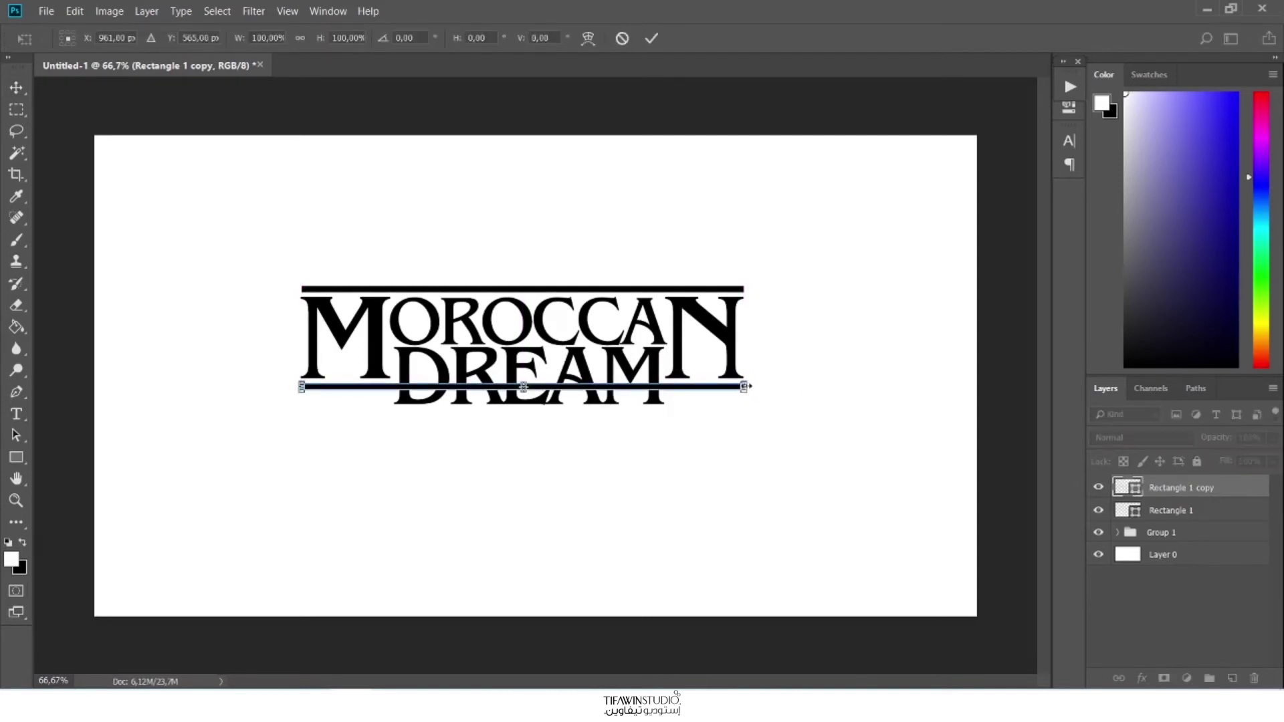
pyautogui.moveTo(747, 386); pyautogui.dragTo(393, 394)
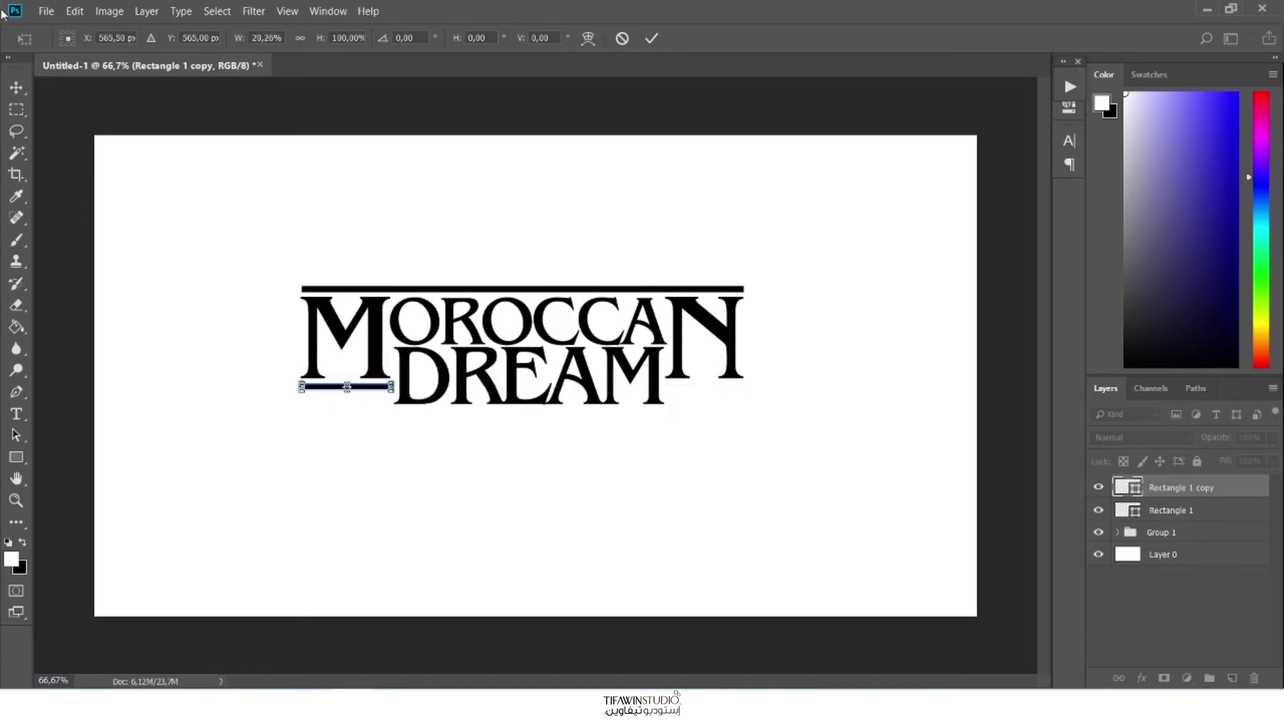
pyautogui.click(16, 87)
pyautogui.click(605, 276)
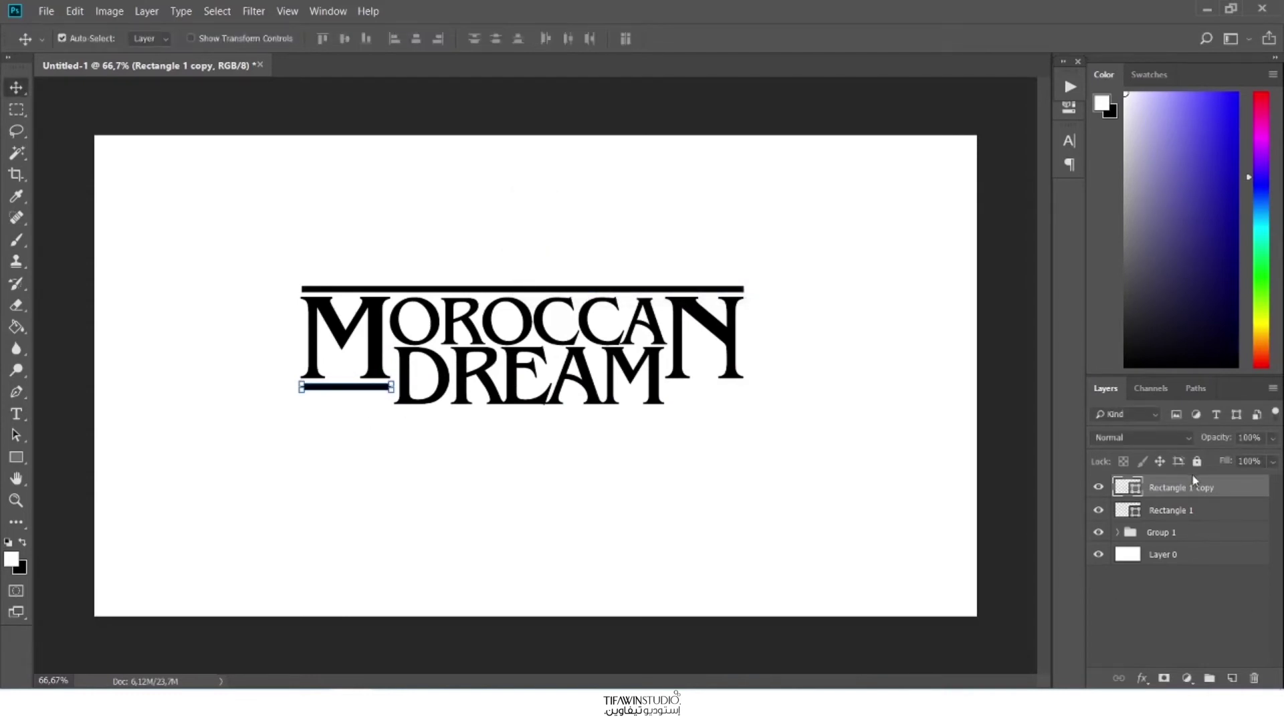
# - Duplicate the short bar, place the copy beneath the N, and narrow it to about 88% width to match the N's outer edge
pyautogui.moveTo(1195, 480); pyautogui.dragTo(1232, 678)
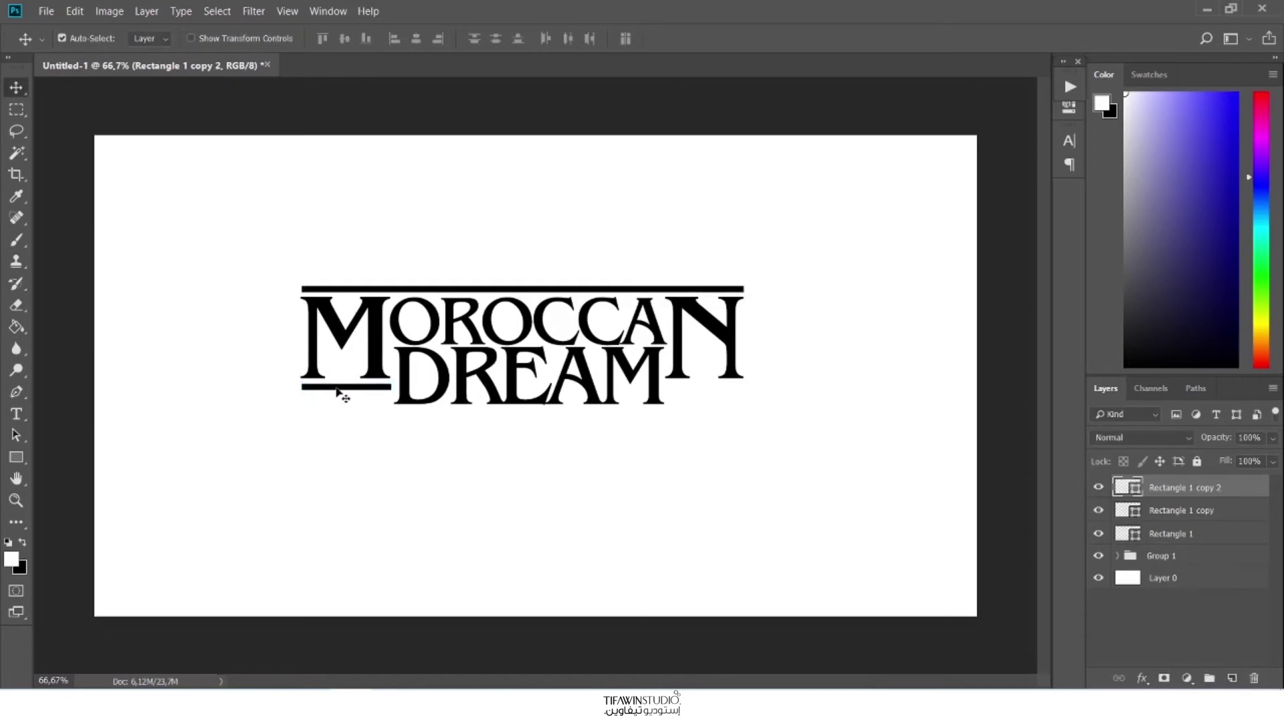
pyautogui.moveTo(339, 391); pyautogui.dragTo(703, 391)
pyautogui.hotkey('ctrl', 't')
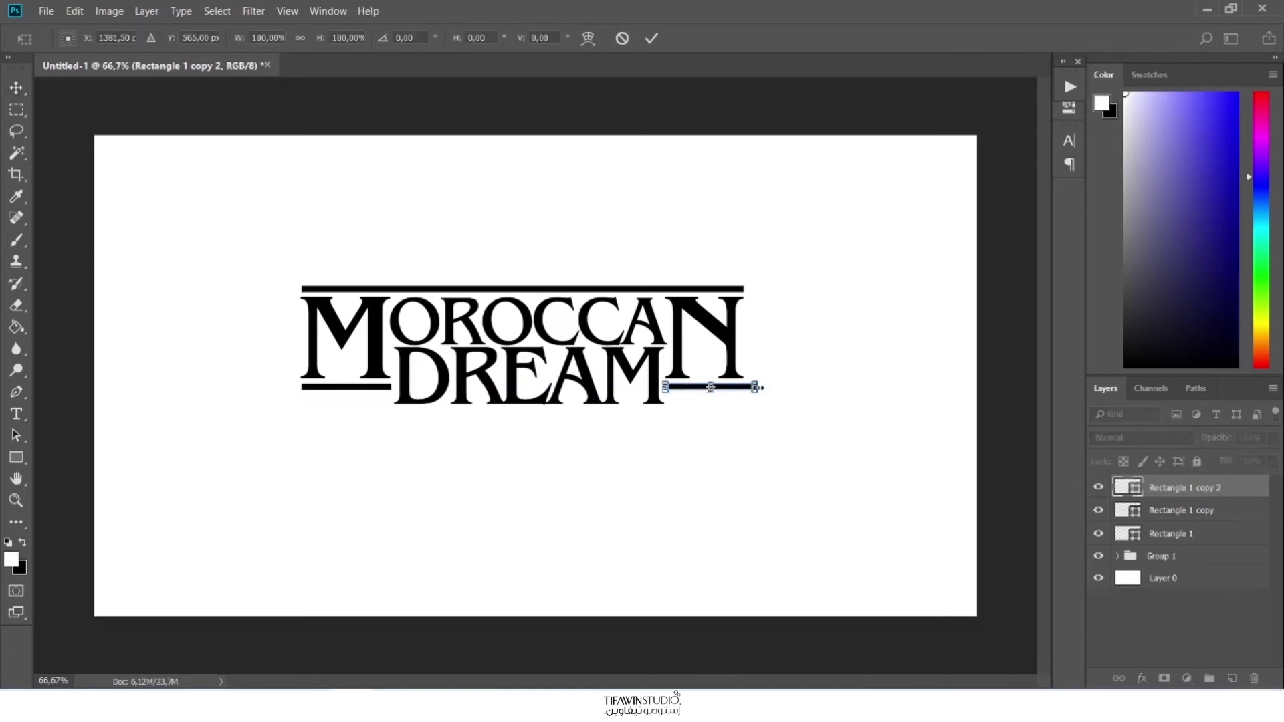
pyautogui.moveTo(758, 387); pyautogui.dragTo(745, 388)
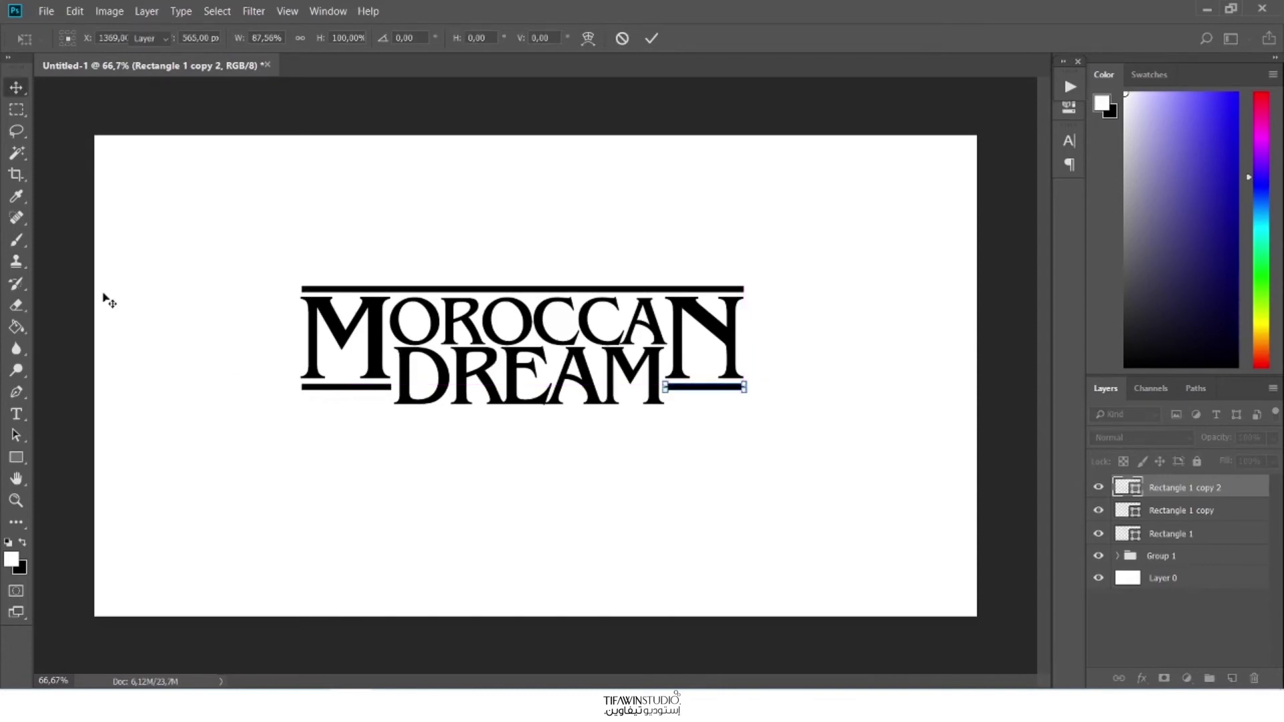
pyautogui.press('Return')
# - Group the top bar and the two short lower bars
pyautogui.click(333, 390)
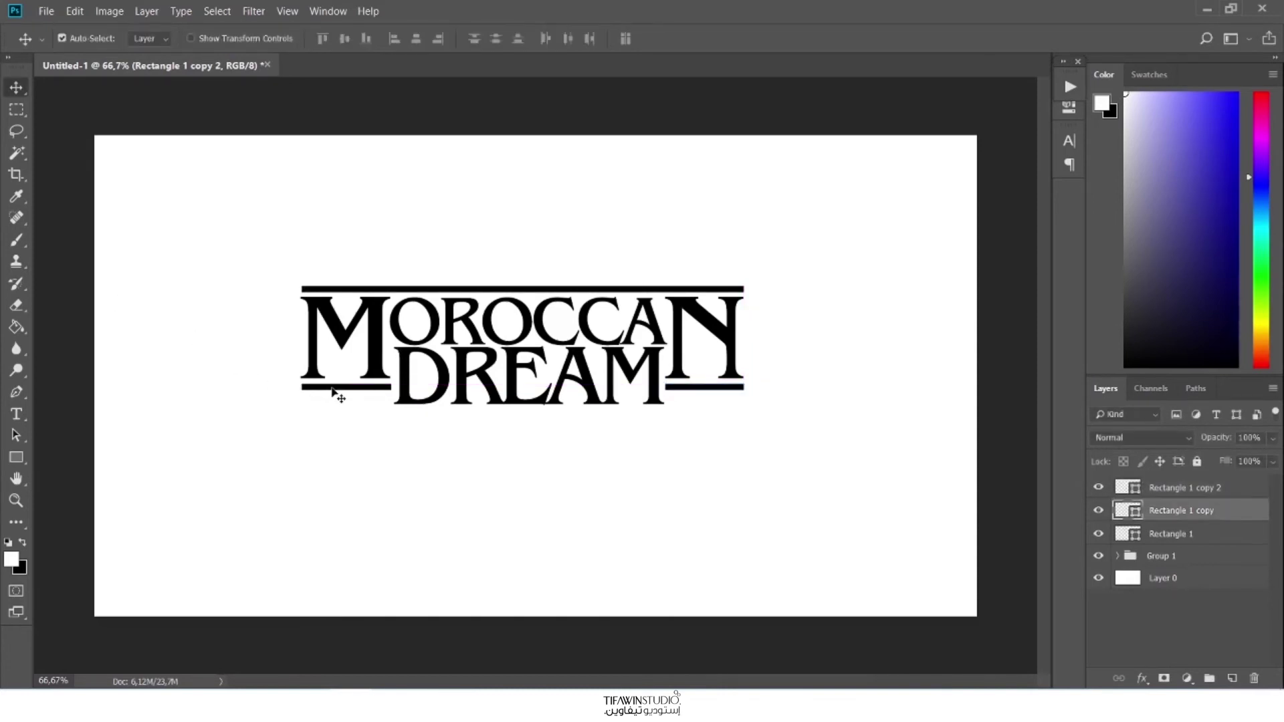
pyautogui.hotkey('ctrl', 't')
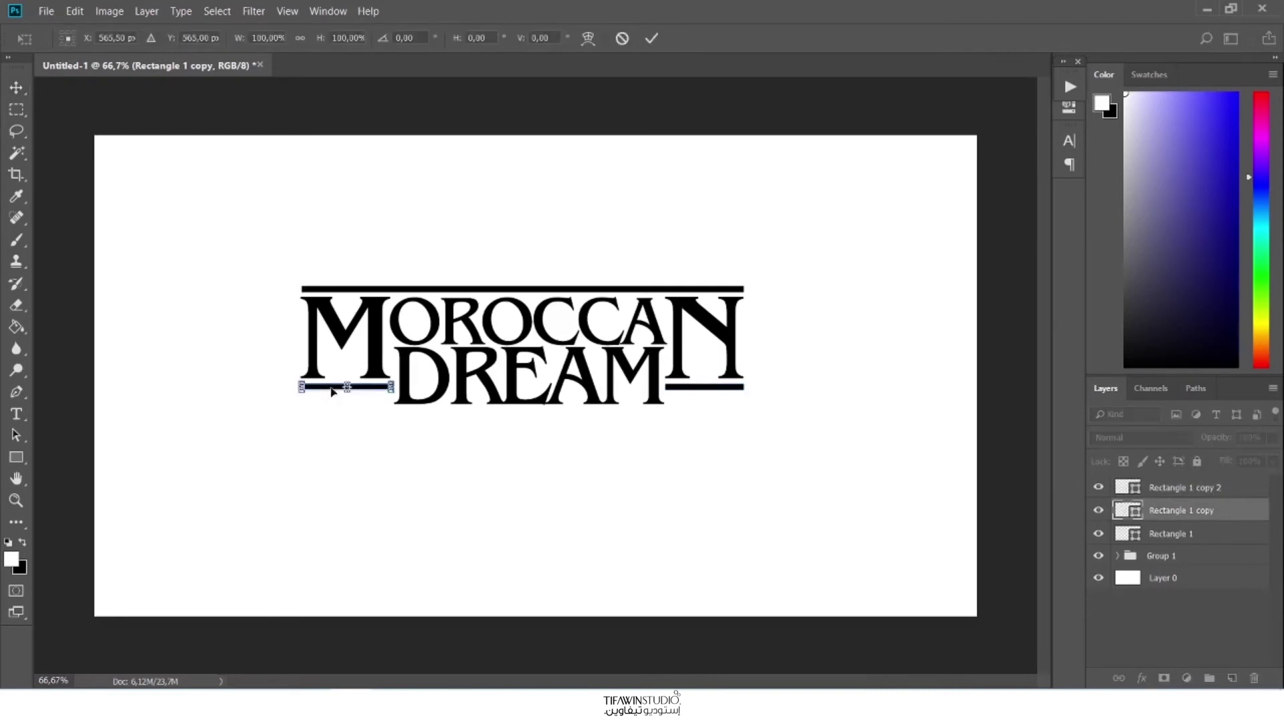
pyautogui.keyDown('ctrl'); pyautogui.click(1166, 533); pyautogui.keyUp('ctrl')
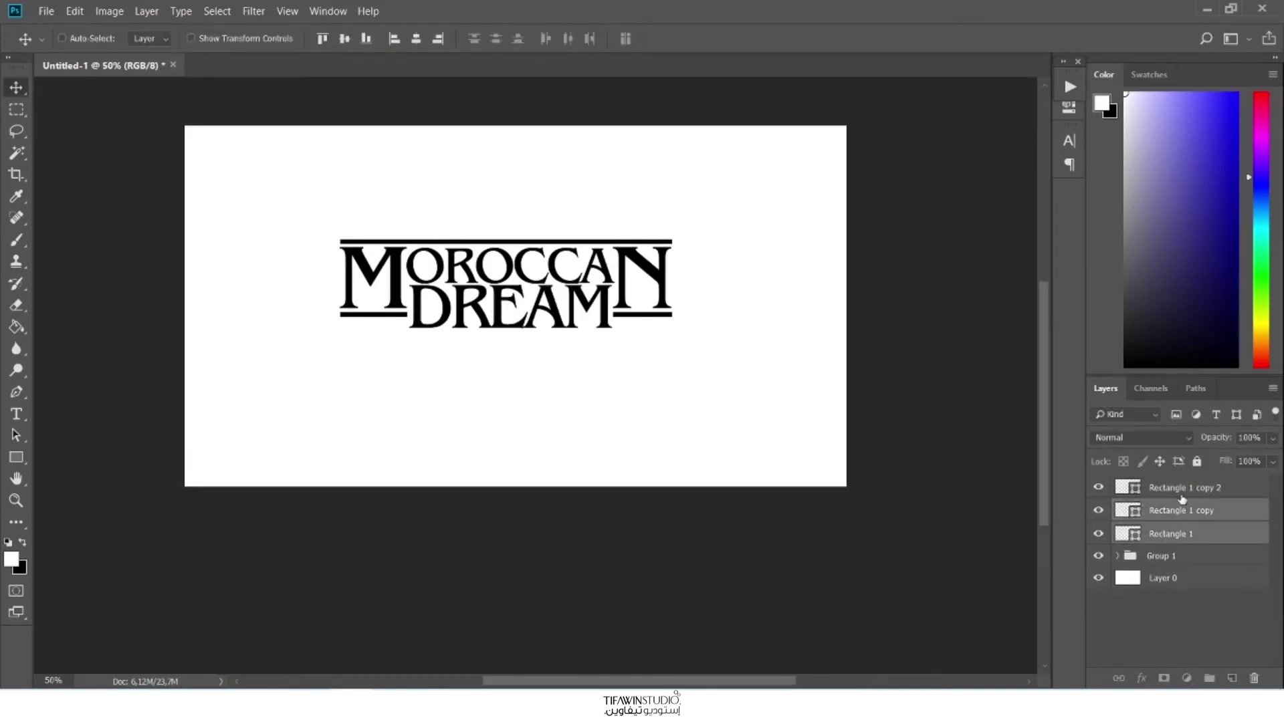
pyautogui.keyDown('ctrl'); pyautogui.click(1181, 495); pyautogui.keyUp('ctrl')
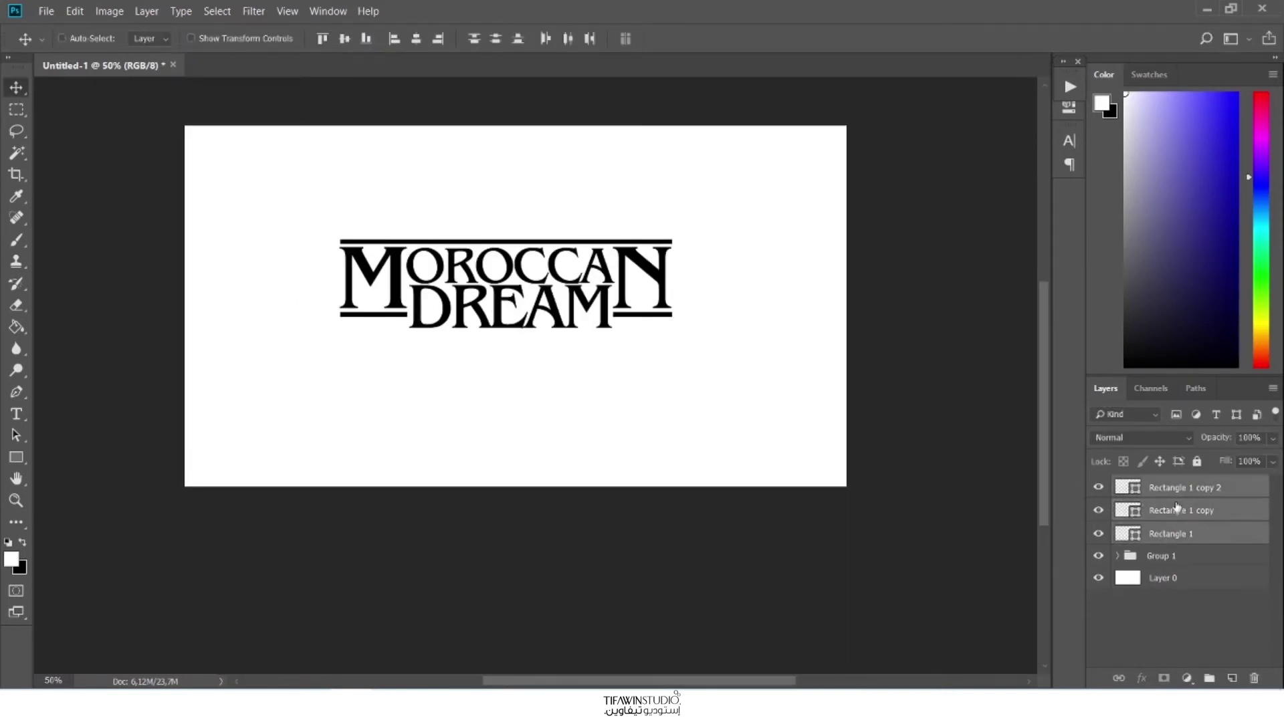
pyautogui.hotkey('ctrl', 'g')
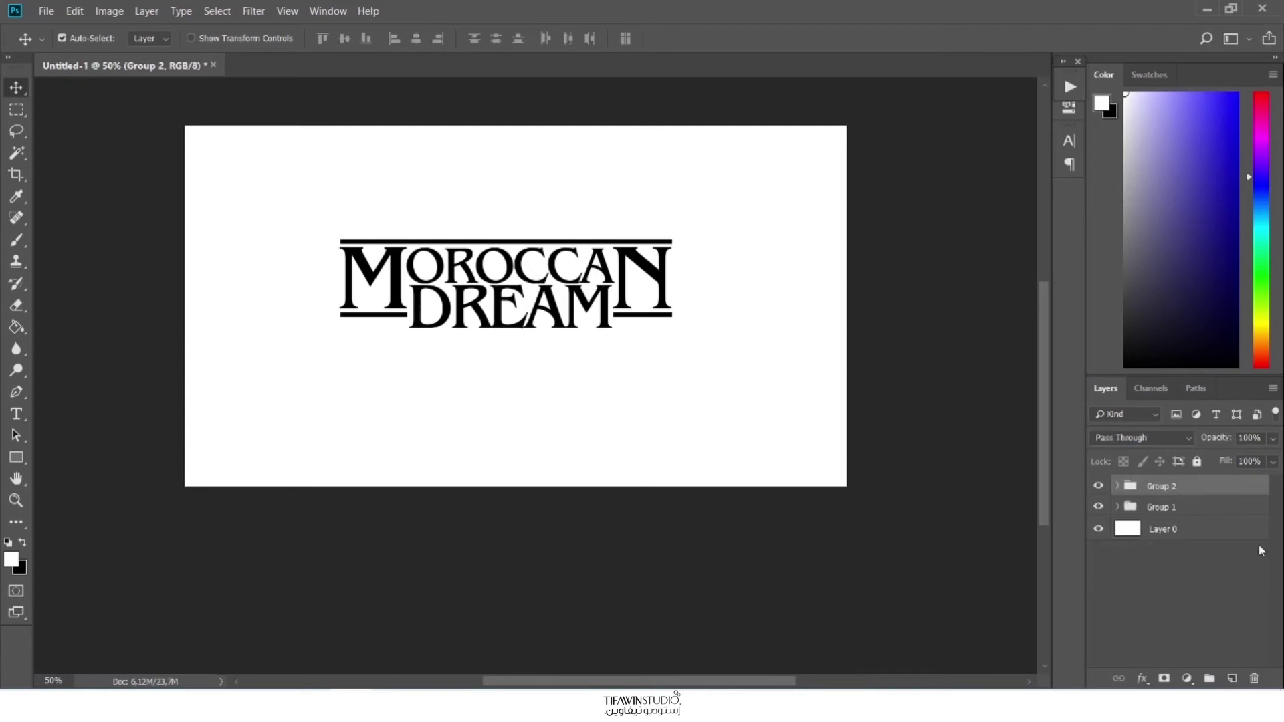
# - Select the text group and the bar group together and move the whole title to the centre of the canvas
pyautogui.keyDown('ctrl'); pyautogui.click(1165, 507); pyautogui.keyUp('ctrl')
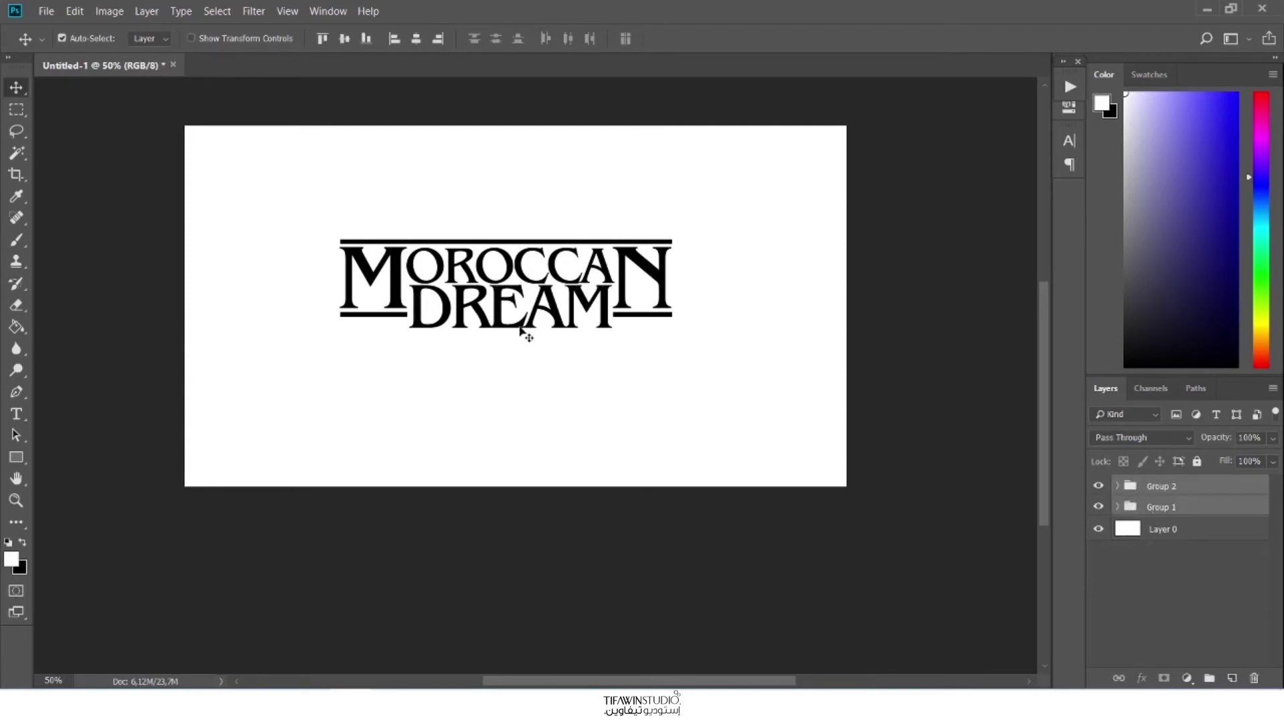
pyautogui.moveTo(521, 330); pyautogui.dragTo(521, 334)
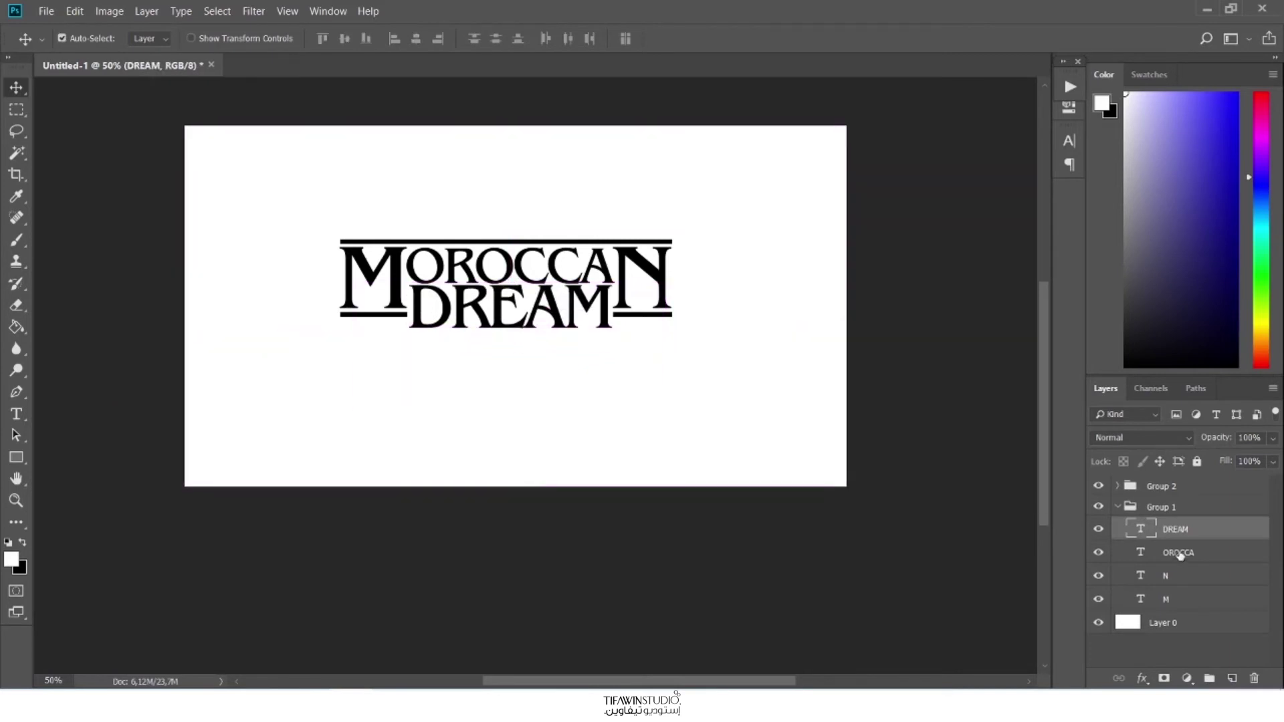
pyautogui.click(1118, 507)
pyautogui.keyDown('shift'); pyautogui.click(1169, 492); pyautogui.keyUp('shift')
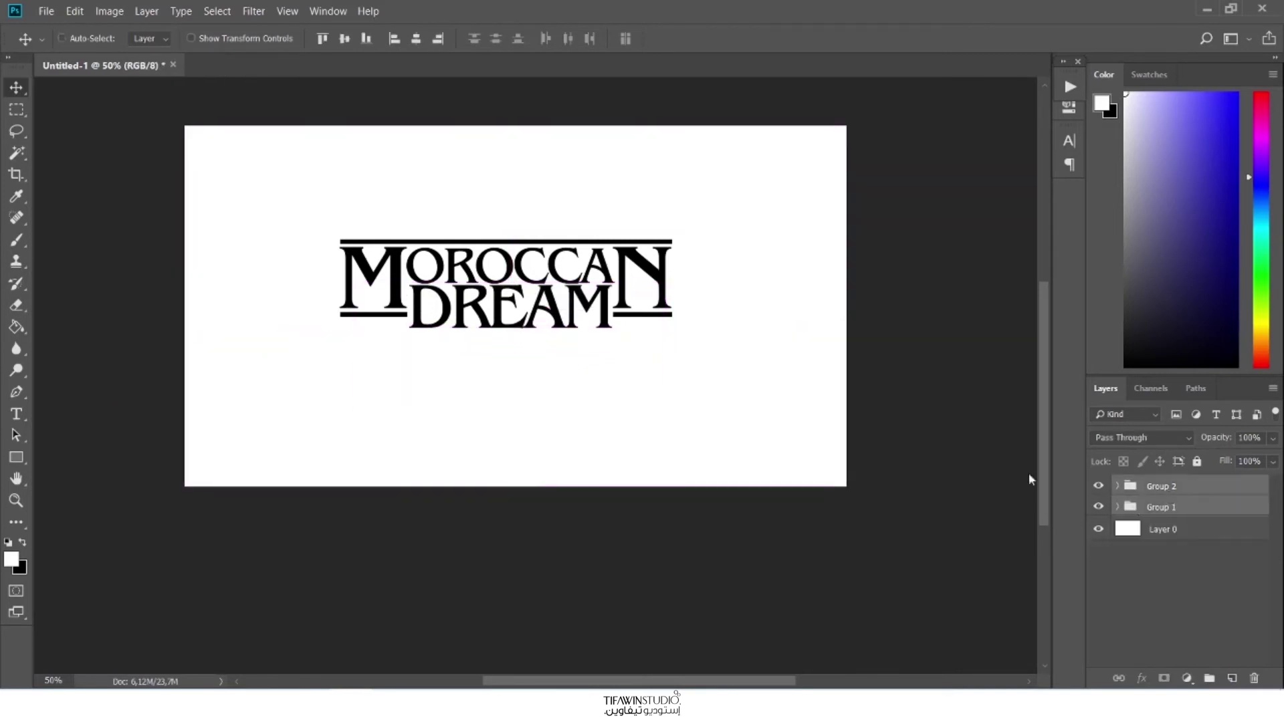
pyautogui.hotkey('ctrl', 't')
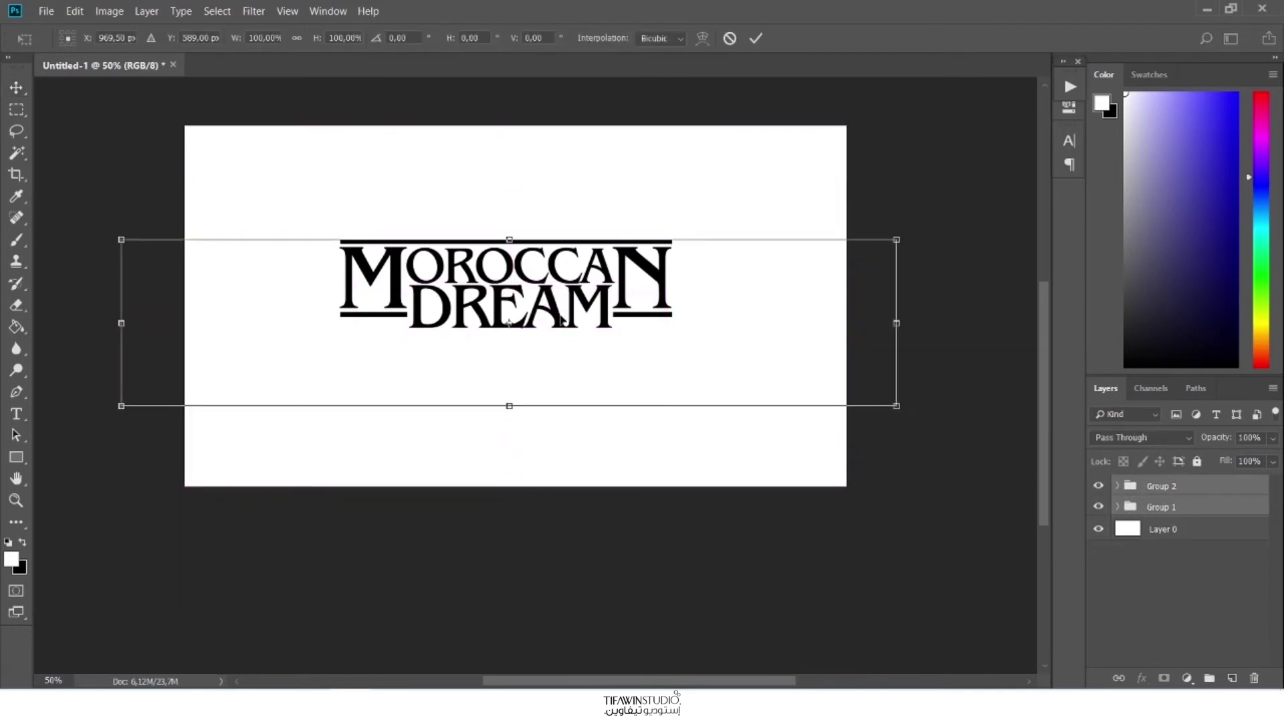
pyautogui.moveTo(561, 321); pyautogui.dragTo(574, 347)
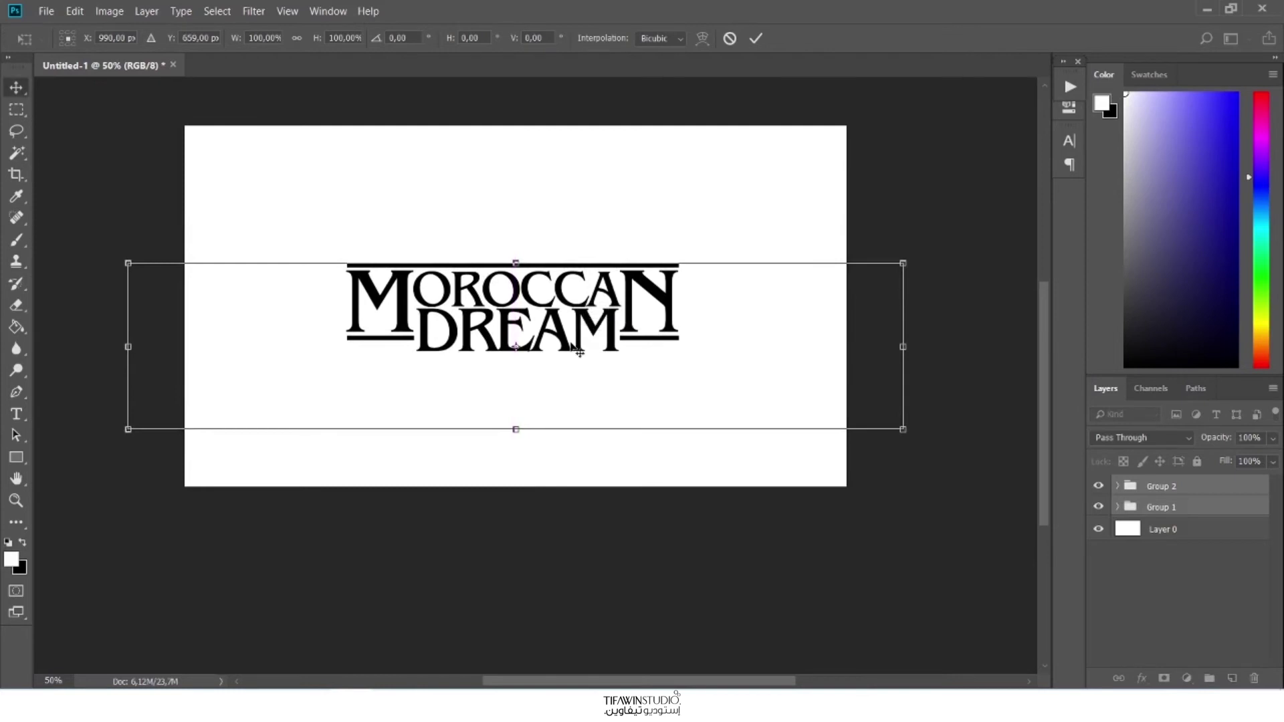
pyautogui.press('Return')
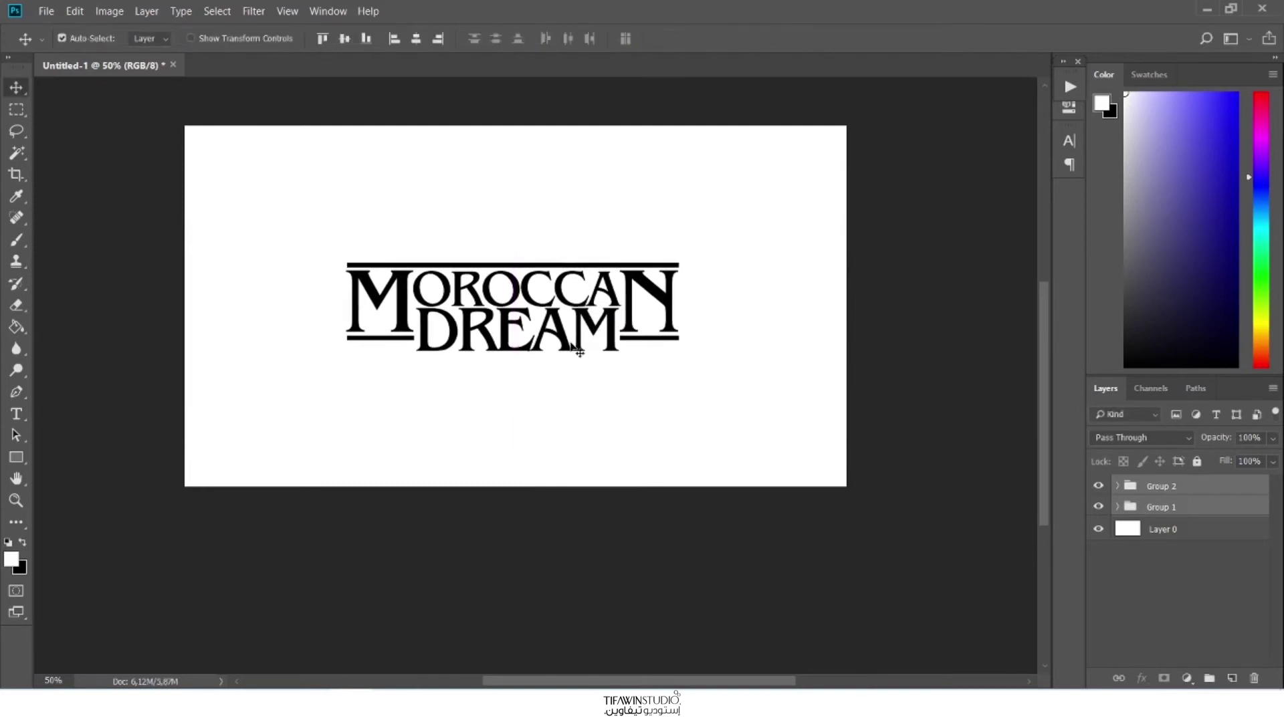
# - Combine the text and bar groups into one group and add a Stroke layer style to it
pyautogui.scroll(1, 541, 412)
pyautogui.hotkey('ctrl', 'g')
pyautogui.click(1141, 678)
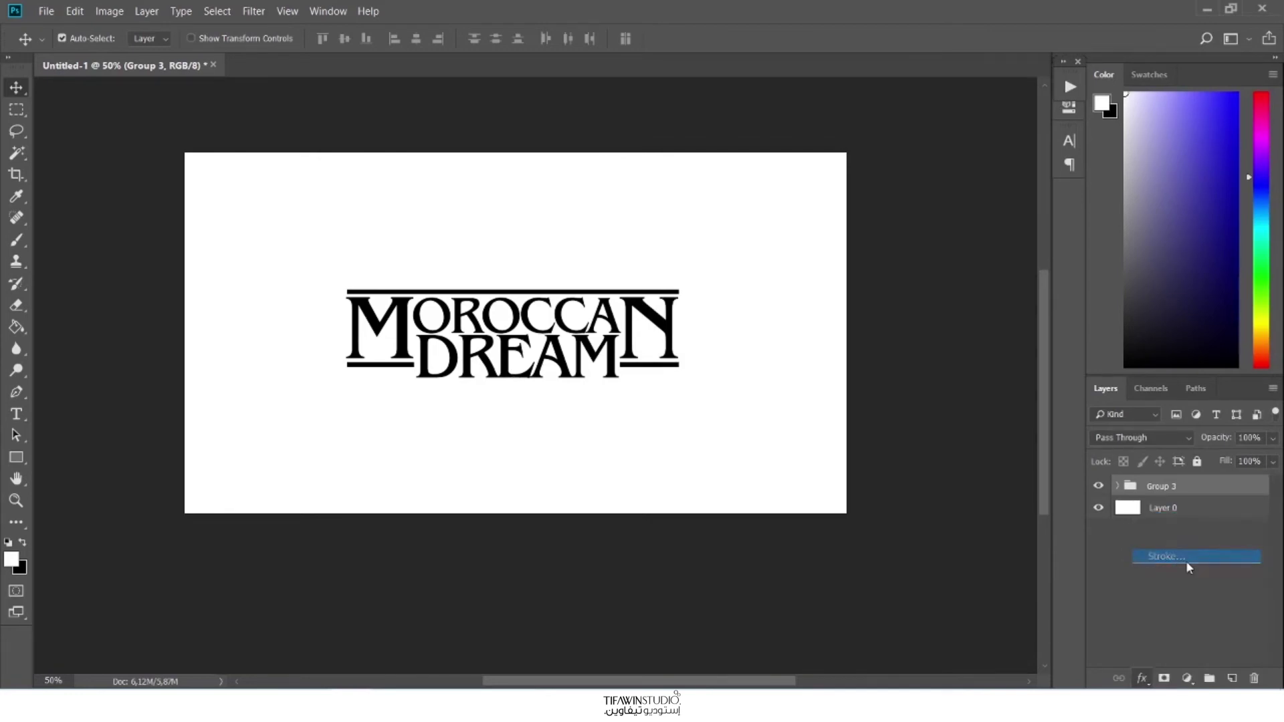
pyautogui.click(1186, 560)
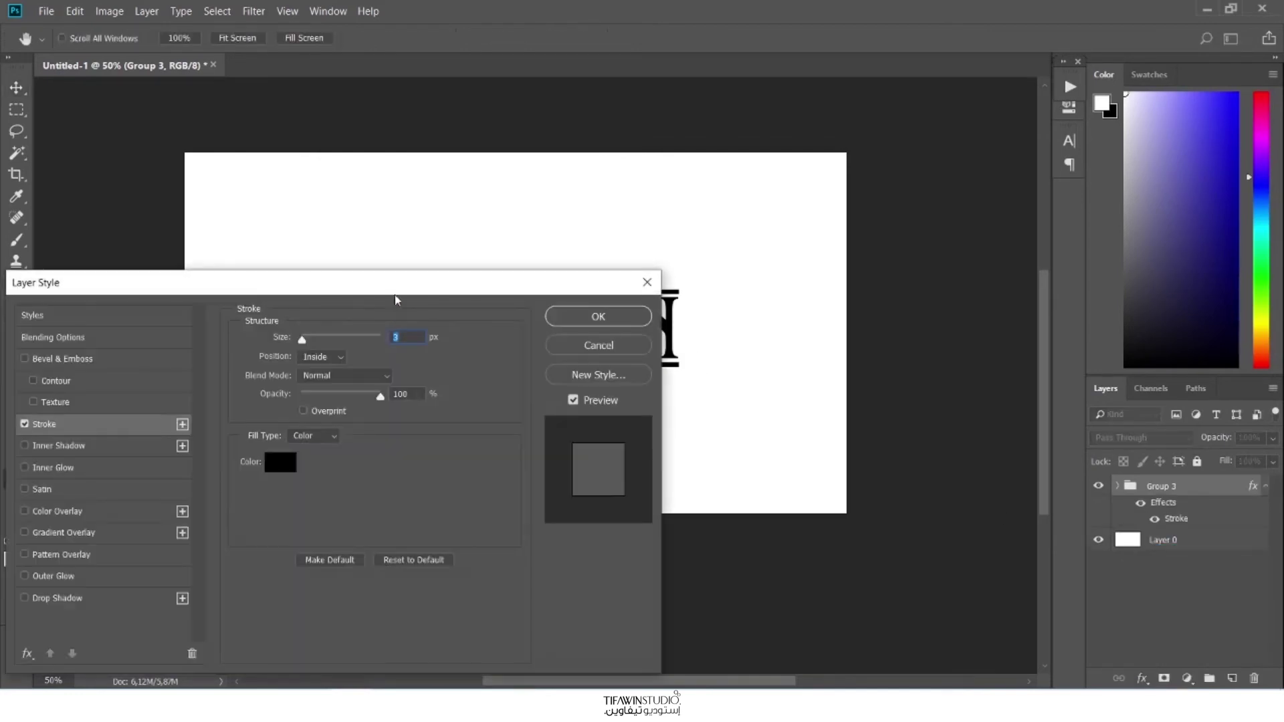
pyautogui.moveTo(395, 296); pyautogui.dragTo(614, 152)
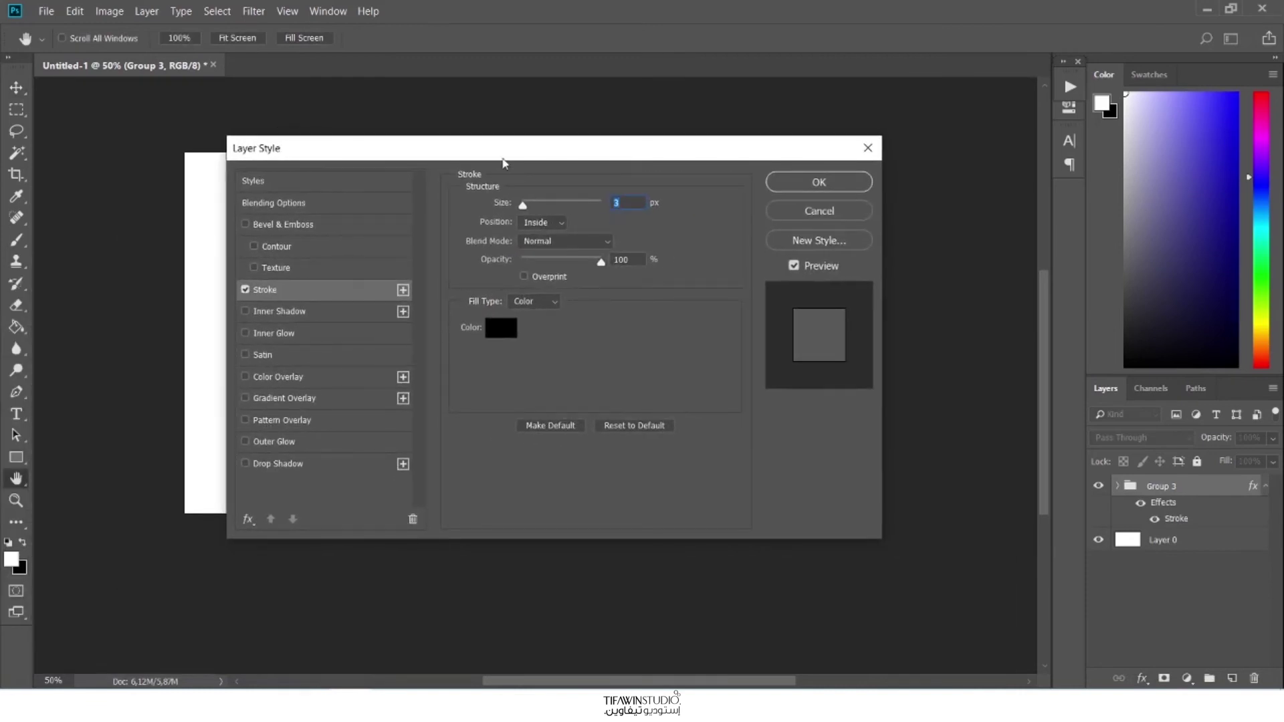
pyautogui.moveTo(503, 160); pyautogui.dragTo(829, 140)
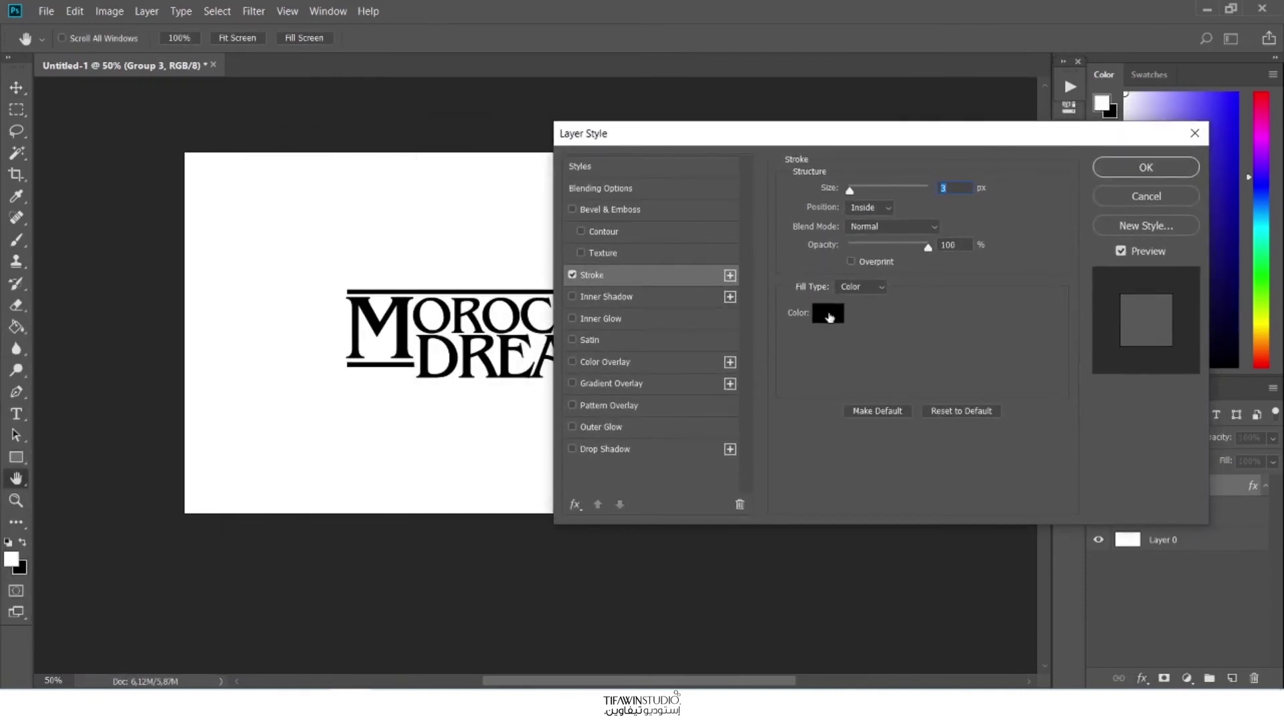
# - Set the stroke colour to the print-safe red ed2024
pyautogui.click(829, 317)
pyautogui.moveTo(253, 267)
pyautogui.mouseDown()
pyautogui.moveTo(648, 201)
pyautogui.moveTo(978, 206)
pyautogui.mouseUp()
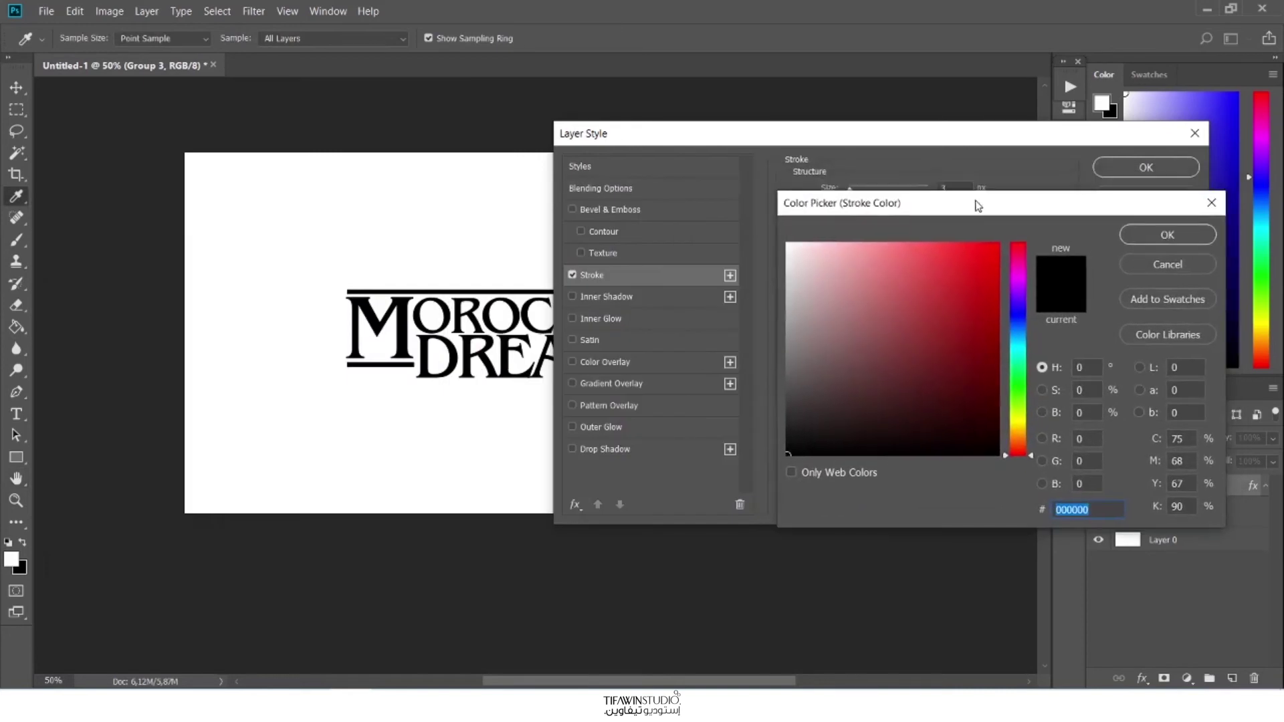
pyautogui.moveTo(958, 264); pyautogui.dragTo(1017, 238)
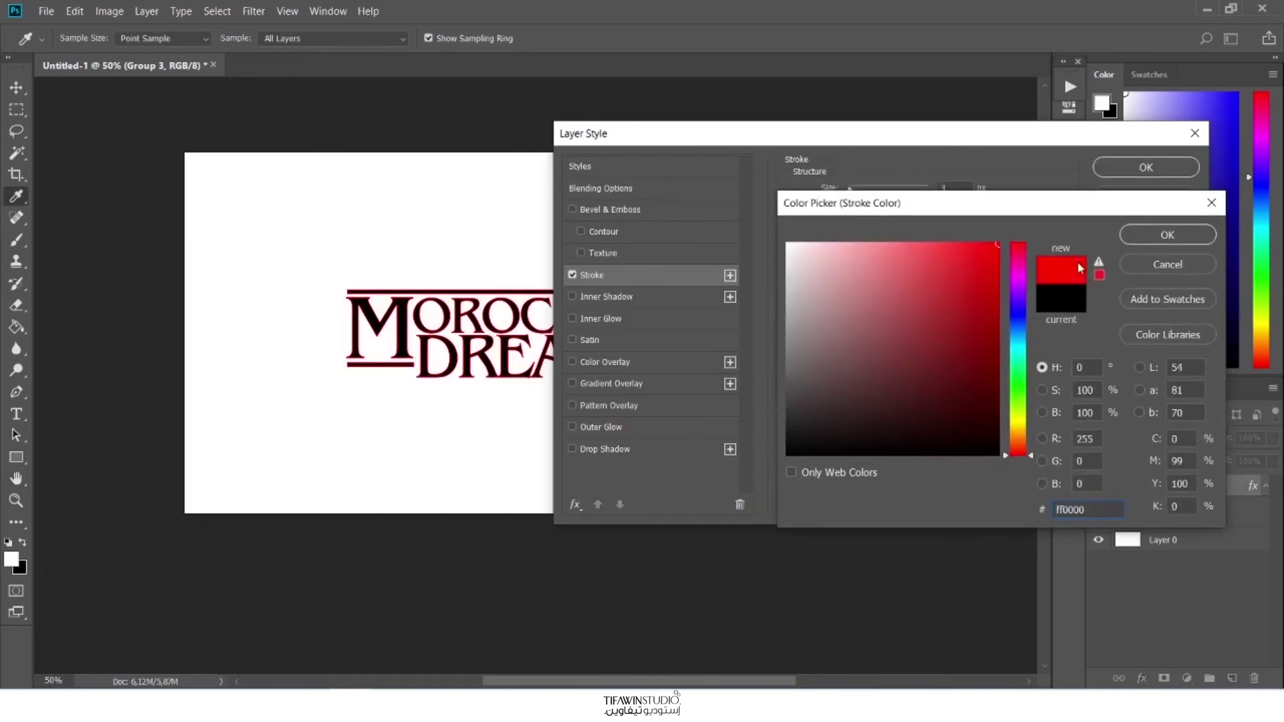
pyautogui.click(1100, 274)
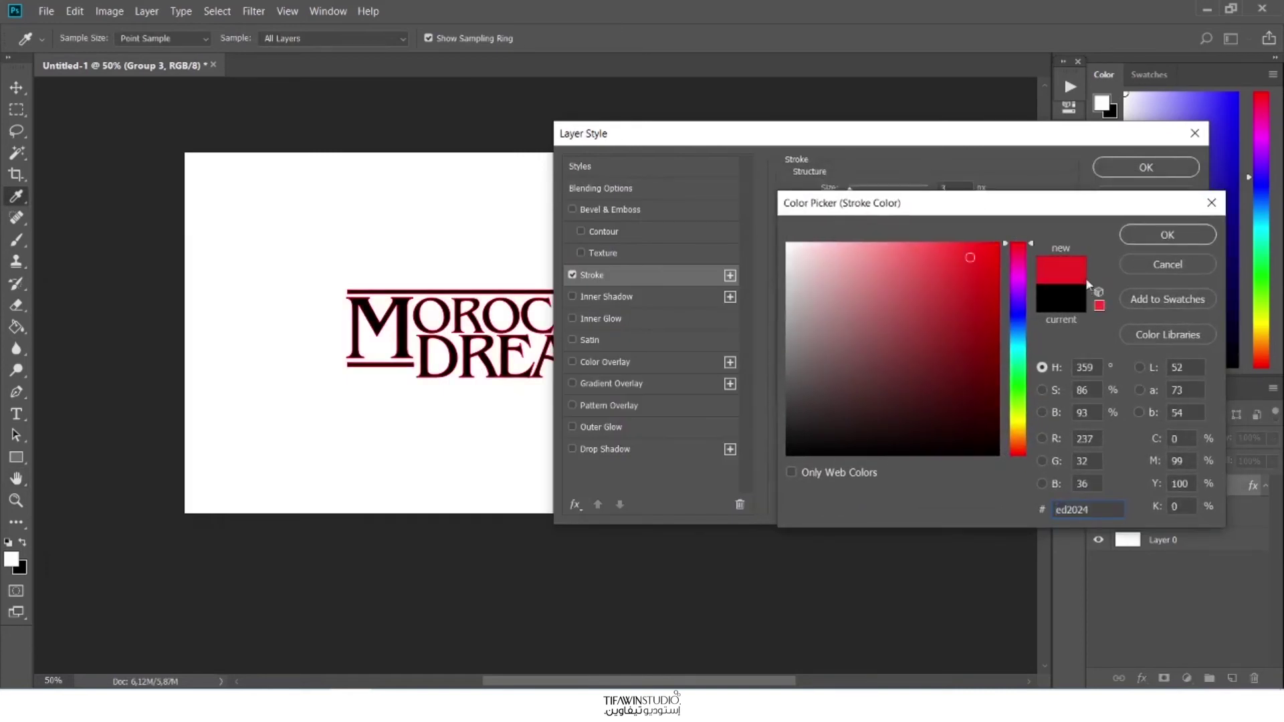
pyautogui.click(1145, 236)
# - Set the stroke's size to 4 px and its position to Outside
pyautogui.moveTo(852, 192); pyautogui.dragTo(853, 193)
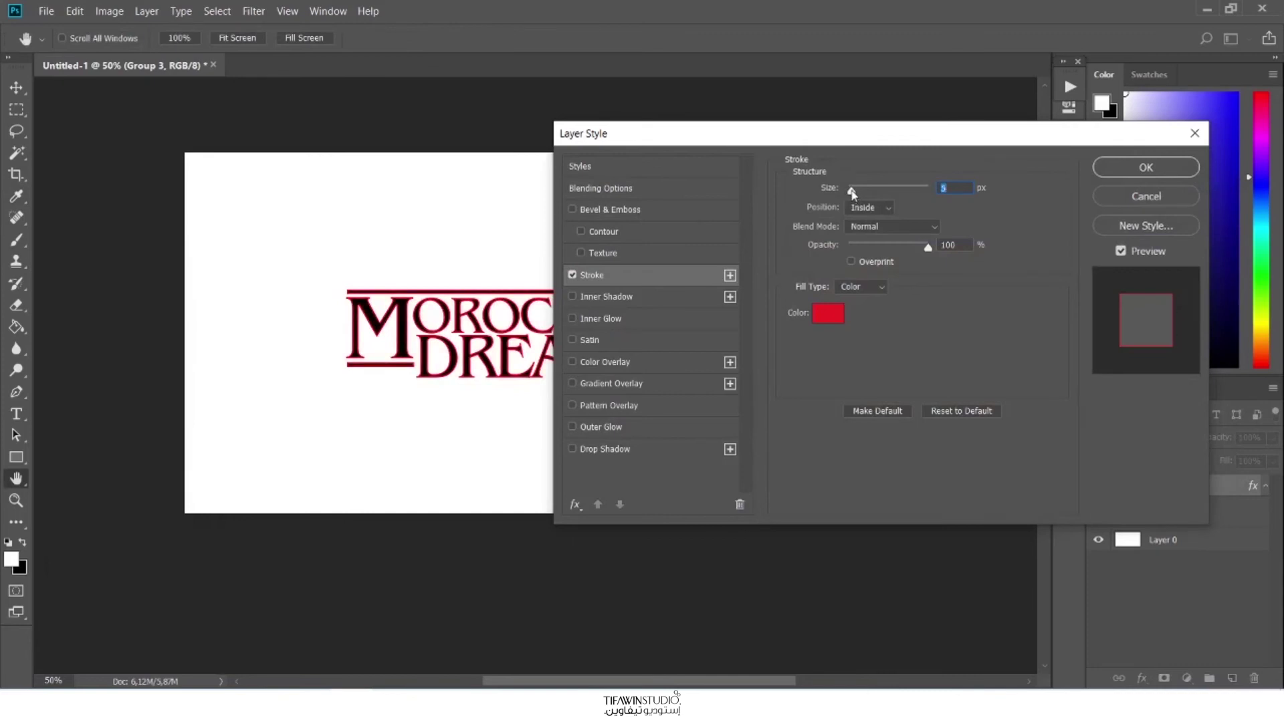
pyautogui.click(866, 213)
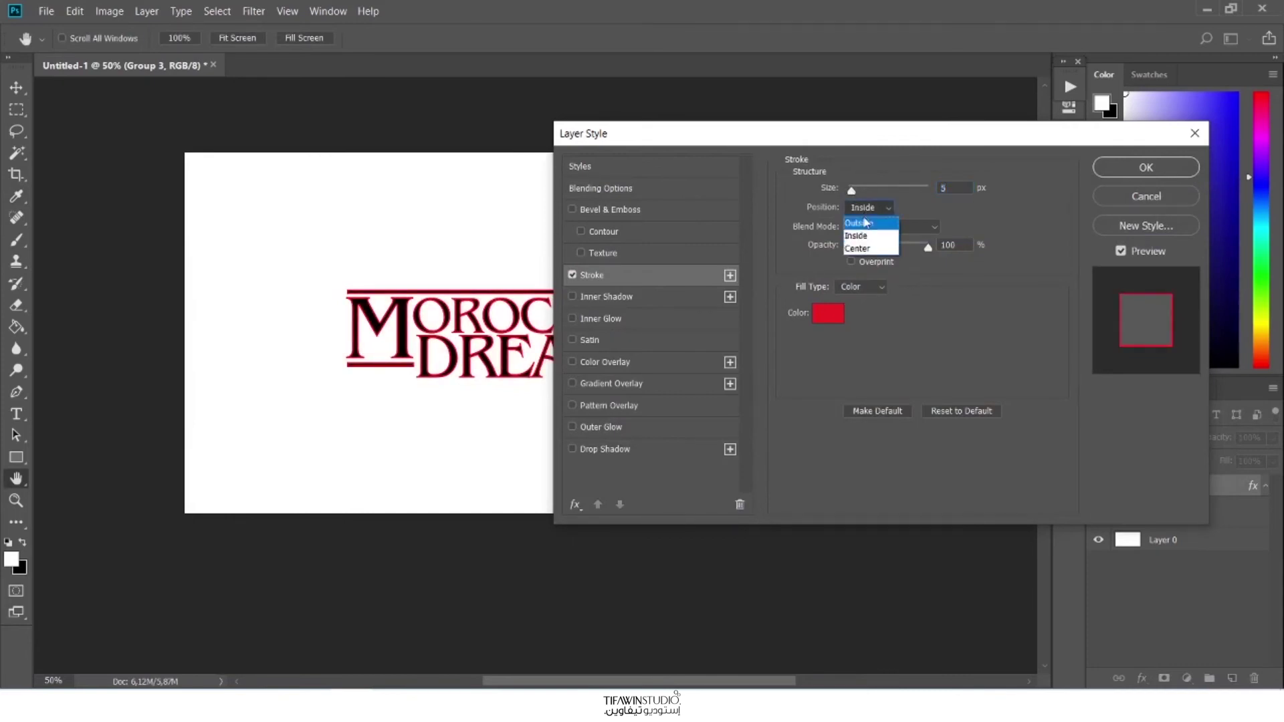
pyautogui.click(866, 226)
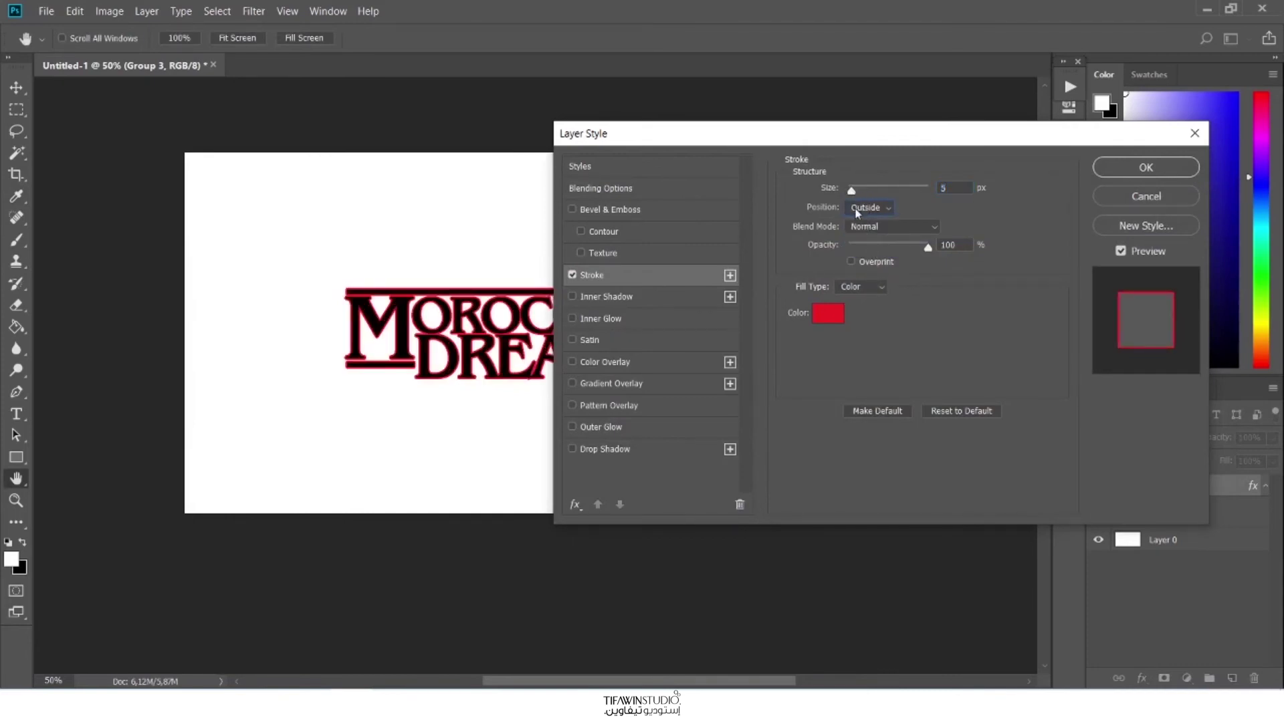
pyautogui.moveTo(853, 194); pyautogui.dragTo(853, 195)
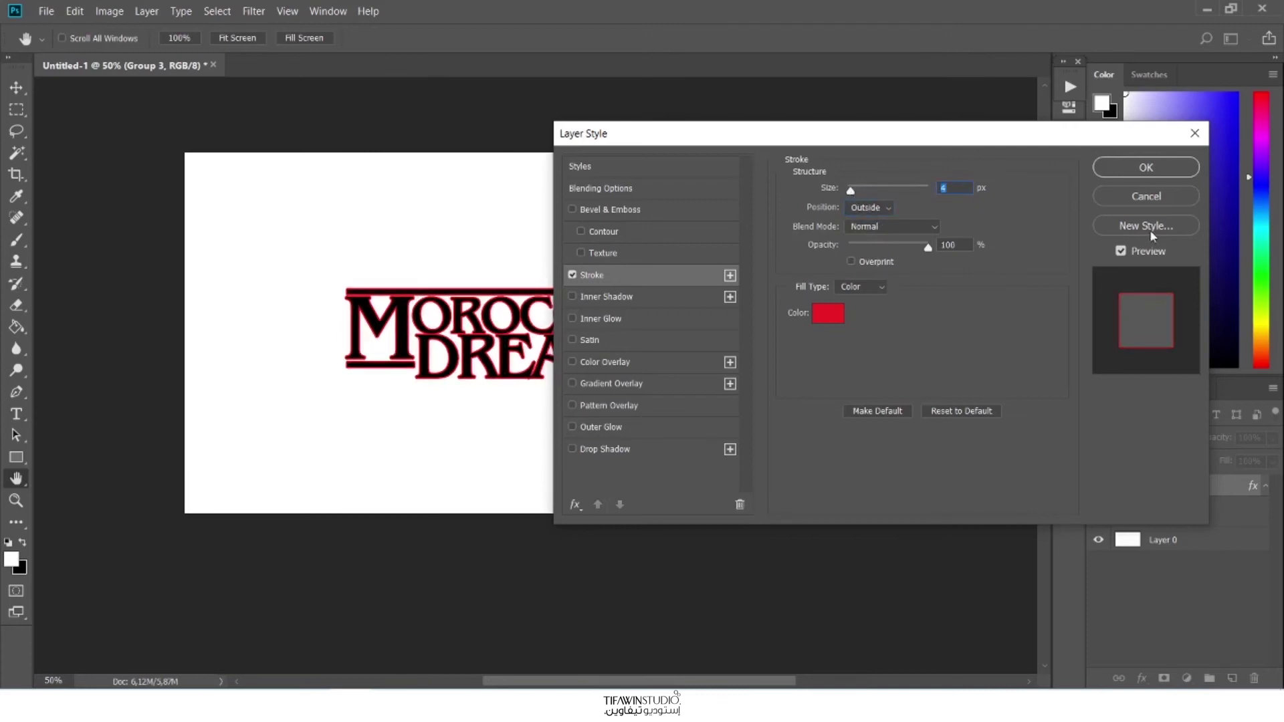
# - Add an Outer Glow to the title group and set its colour to the print-safe red ed2024
pyautogui.click(600, 427)
pyautogui.click(829, 249)
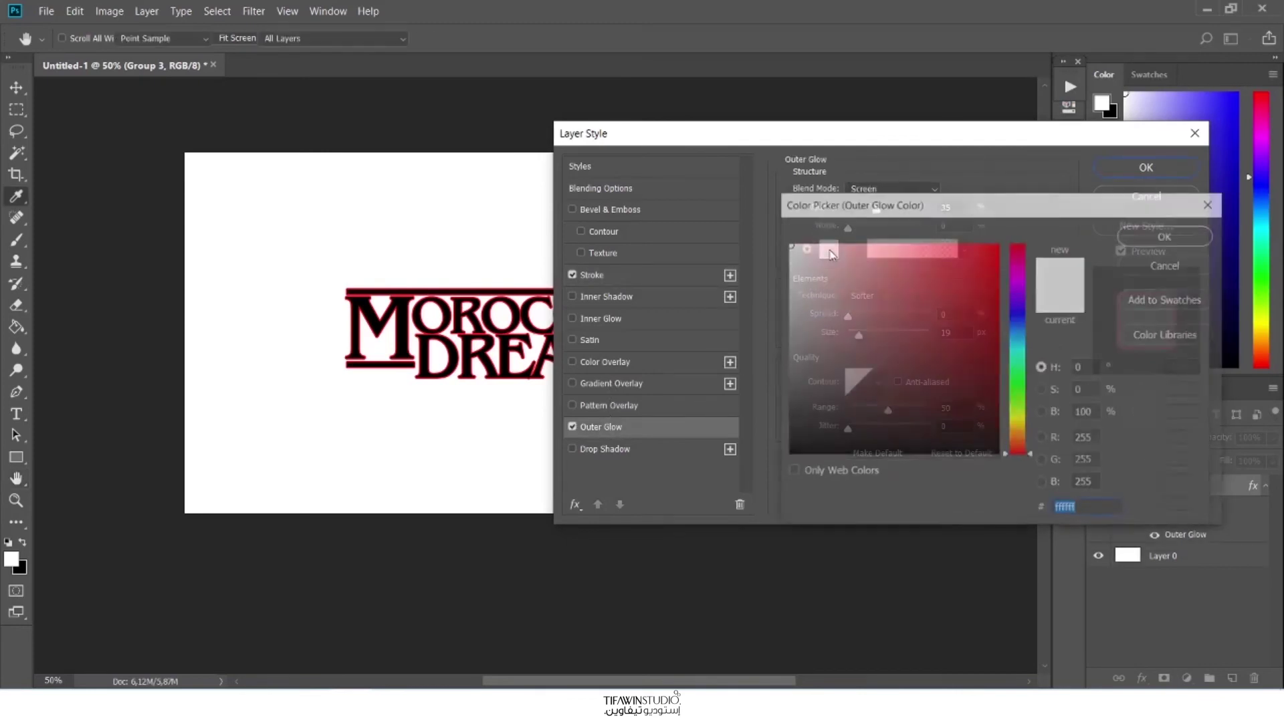
pyautogui.moveTo(993, 258); pyautogui.dragTo(1010, 231)
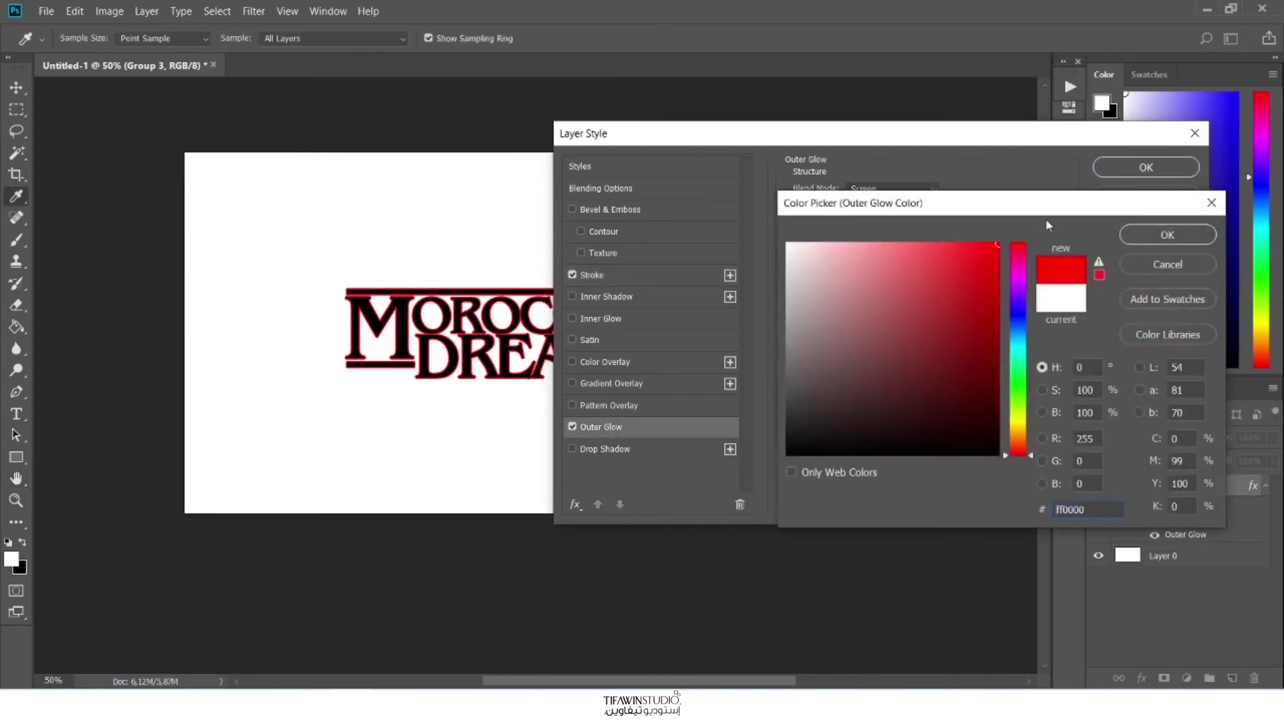
pyautogui.click(1098, 275)
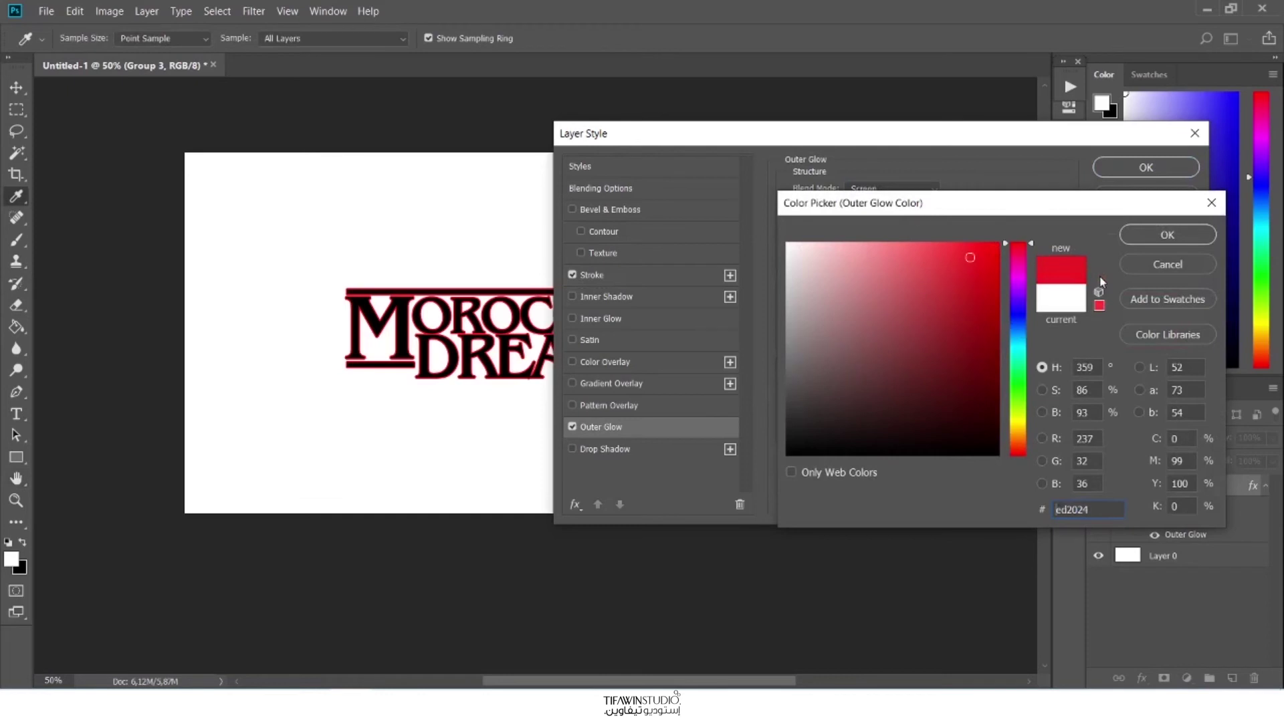
pyautogui.click(1167, 234)
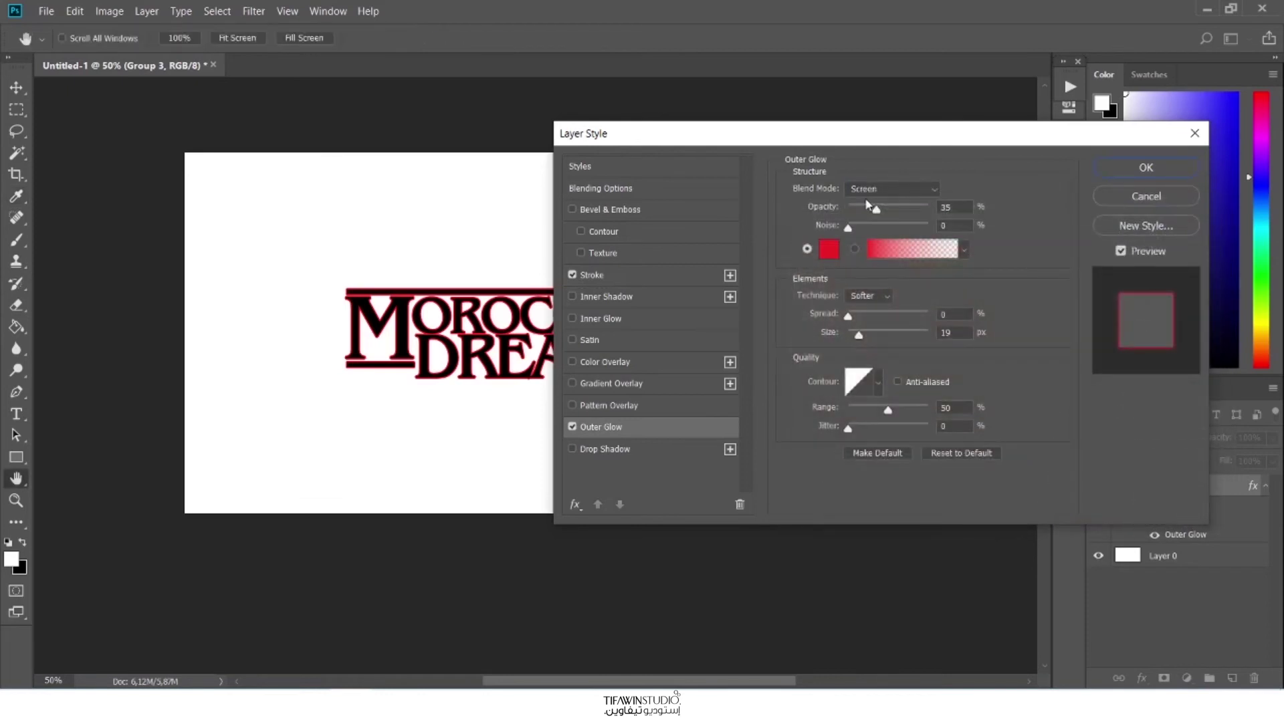
# - Set the outer glow to Hard Light blending with 30% opacity, 5% spread and 49 px size
pyautogui.click(868, 189)
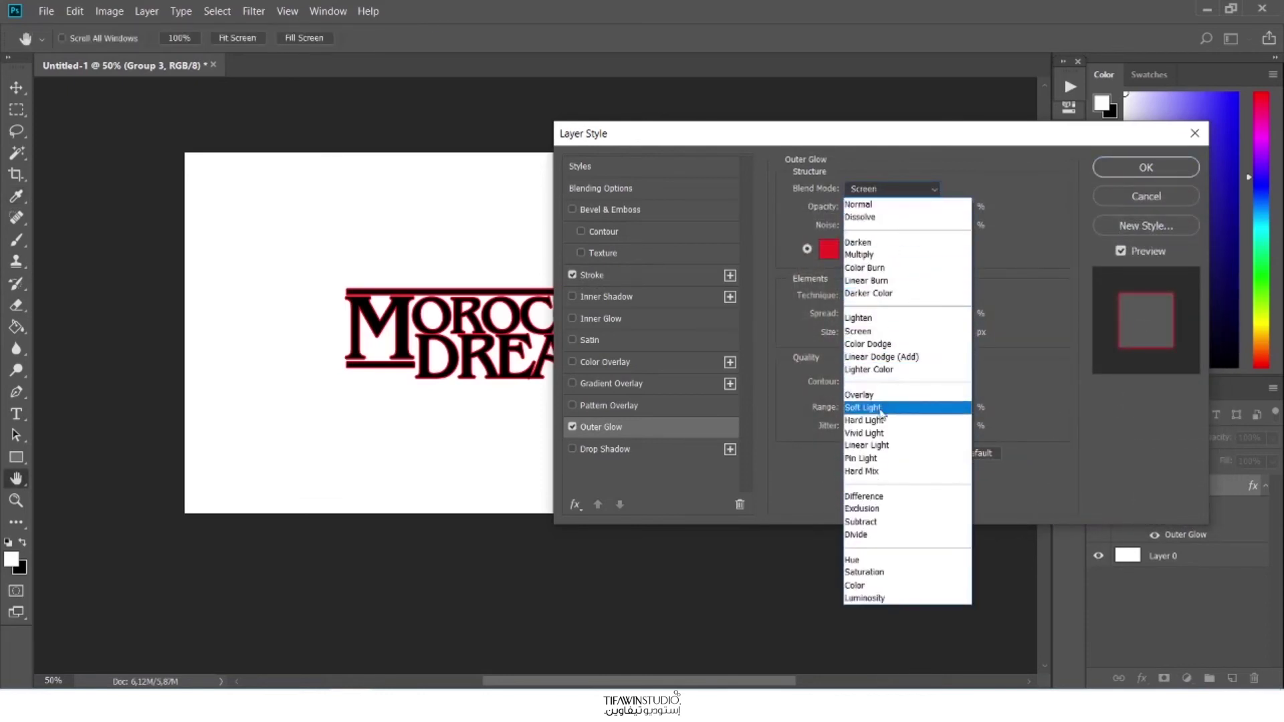
pyautogui.click(878, 421)
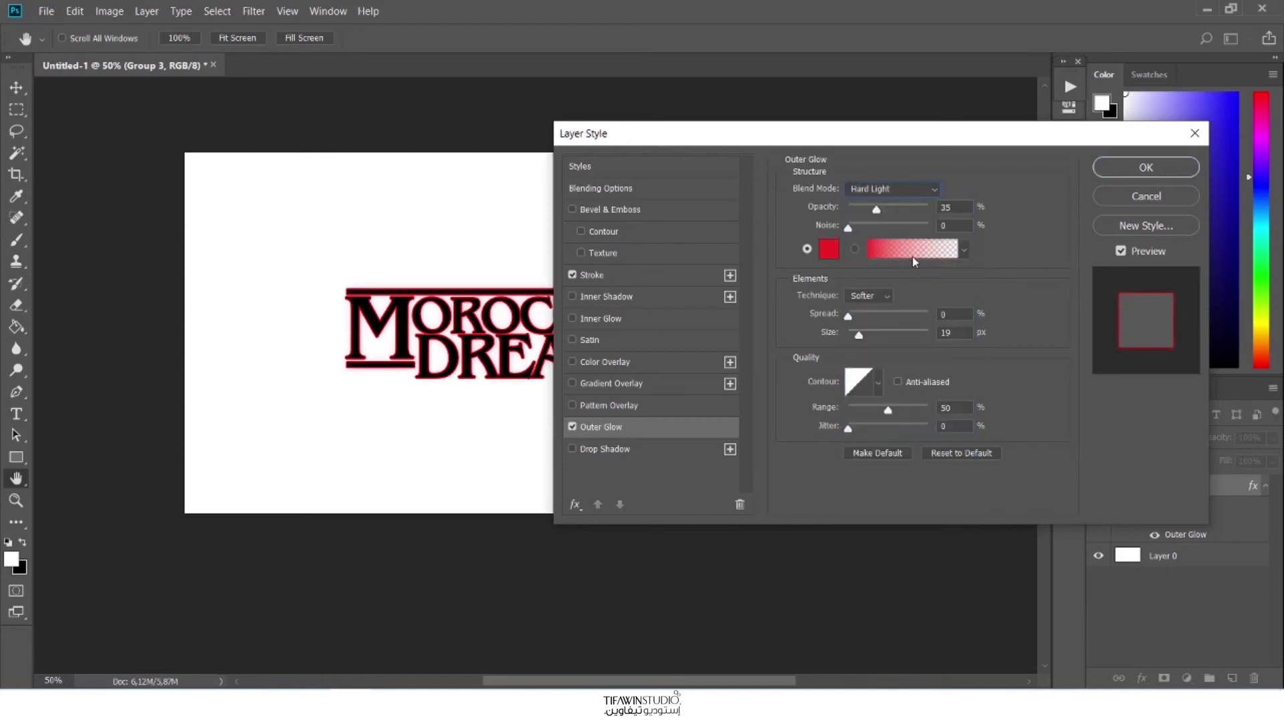
pyautogui.click(876, 211)
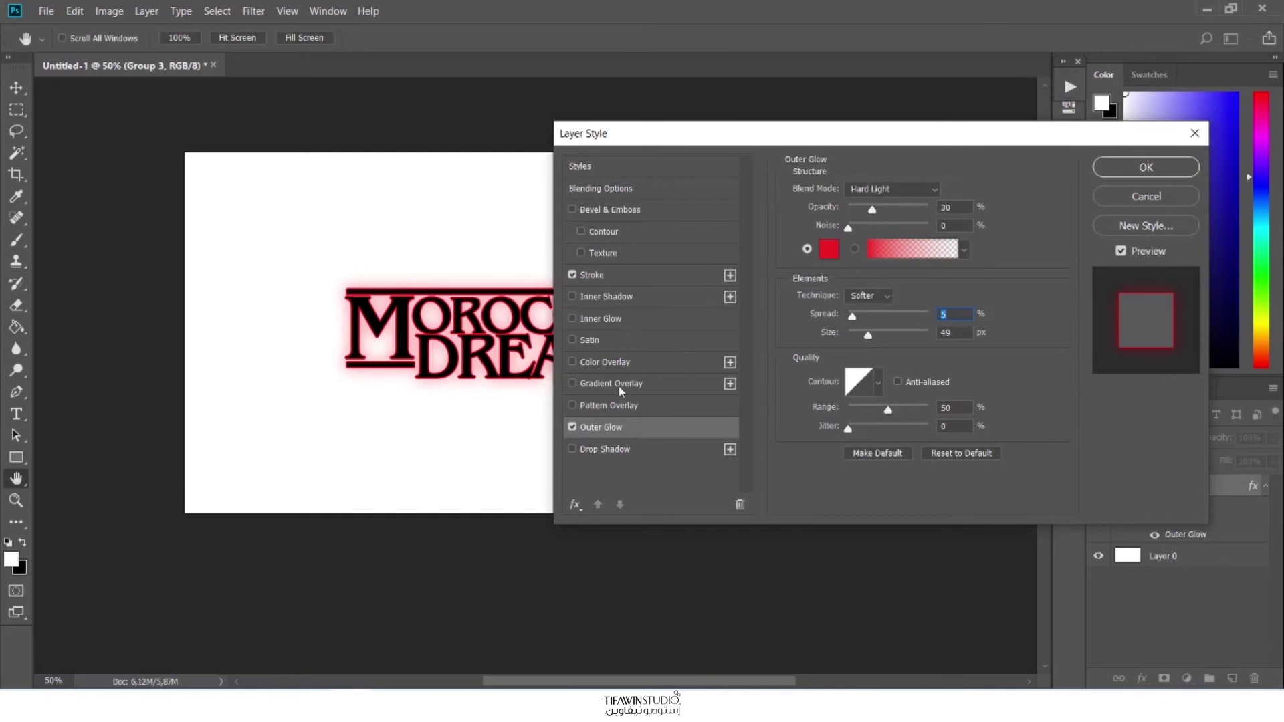
# - Reduce the title group's stroke size to 3 px and apply the layer style
pyautogui.click(634, 277)
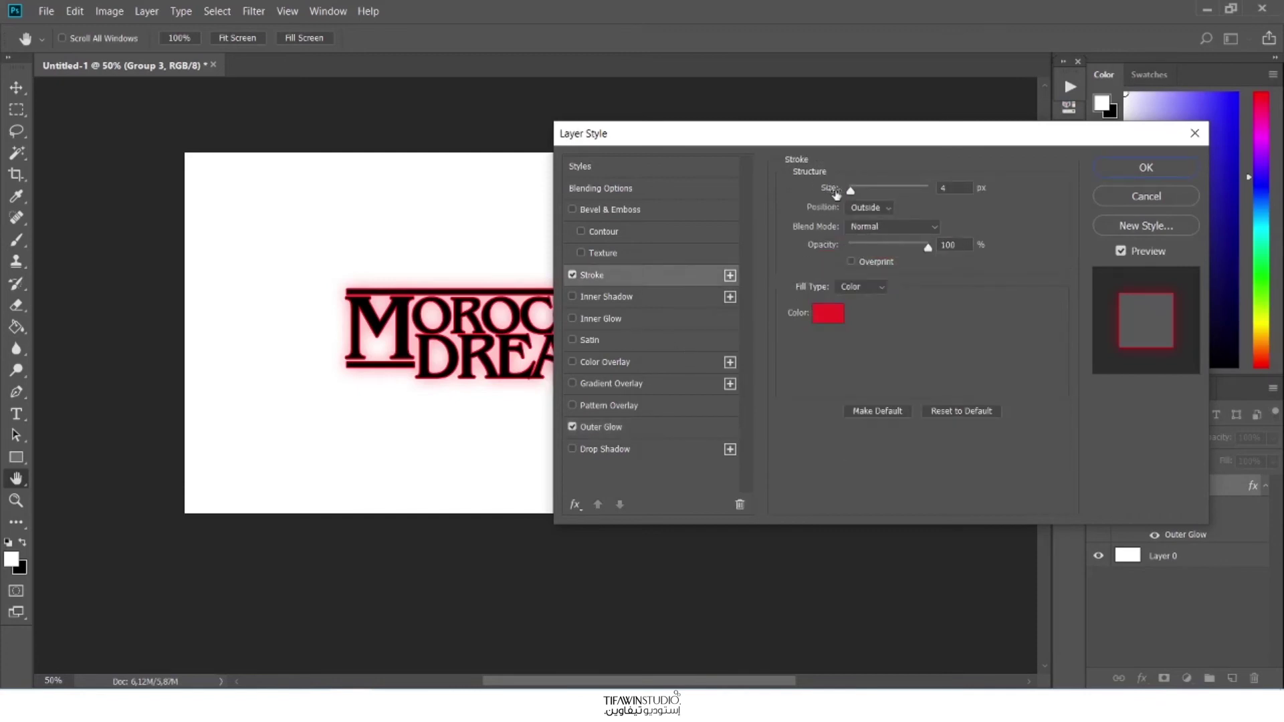
pyautogui.moveTo(850, 191); pyautogui.dragTo(850, 194)
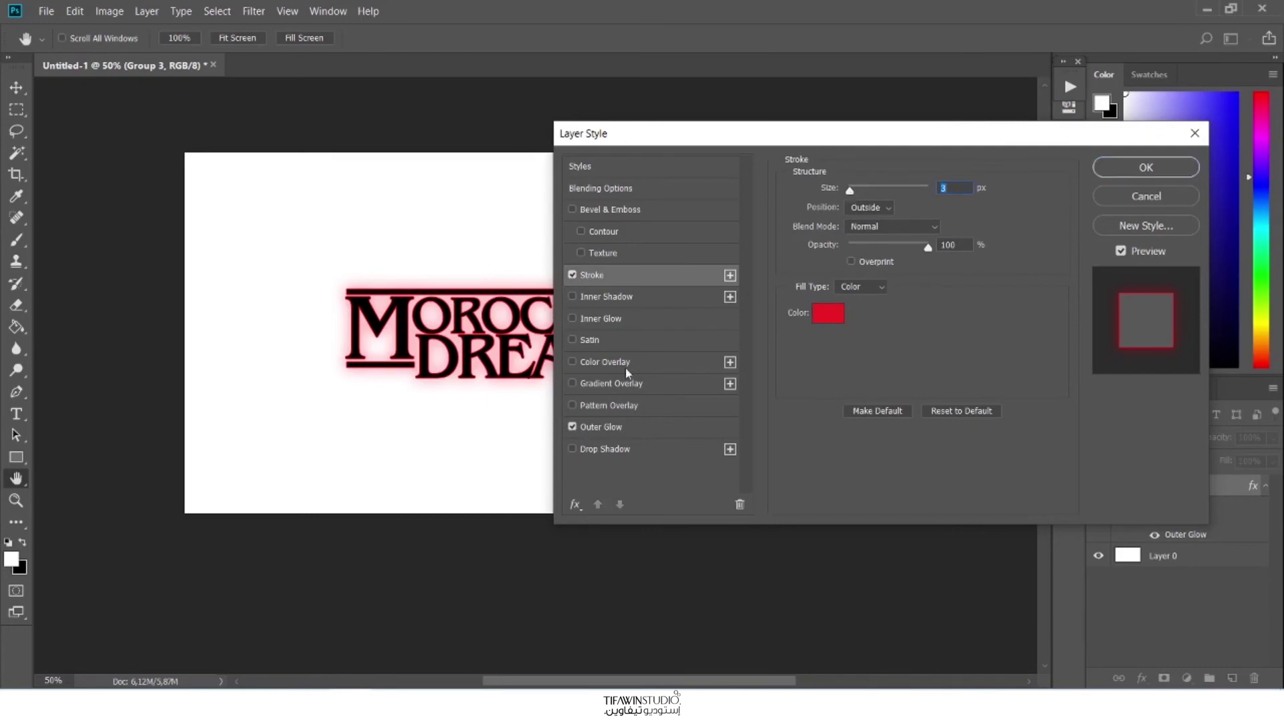
pyautogui.click(629, 431)
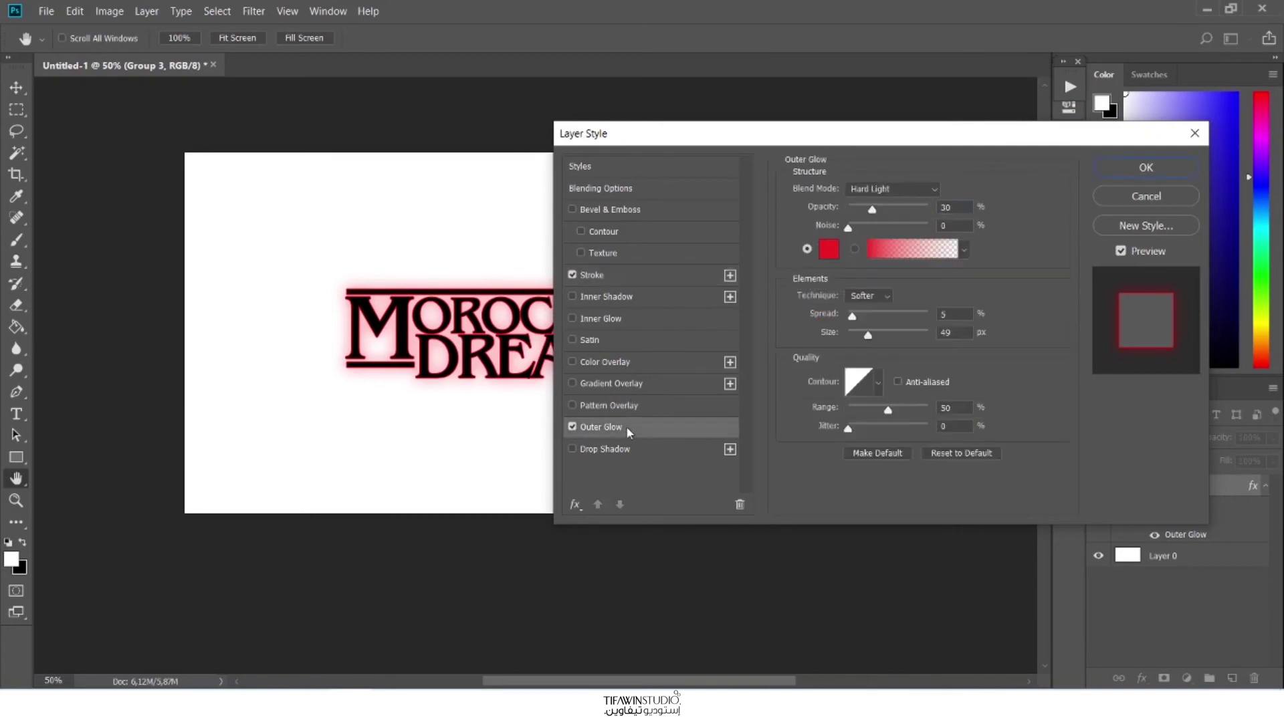
pyautogui.click(1141, 167)
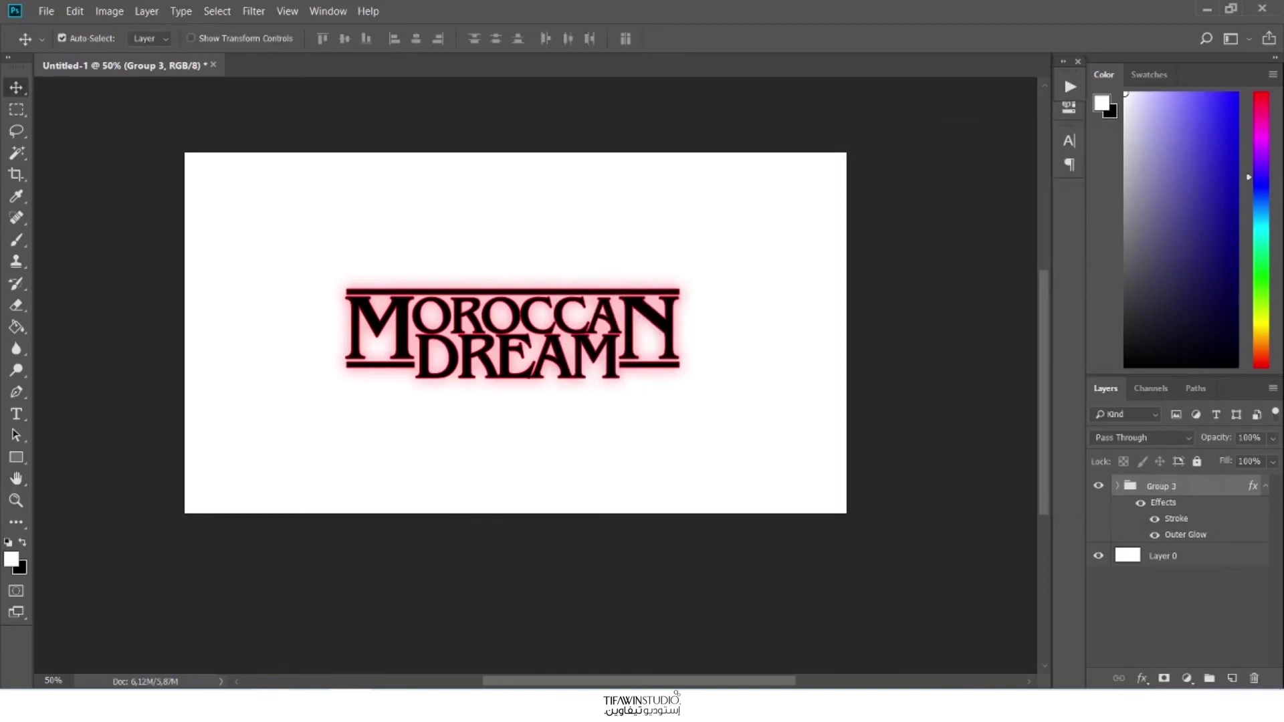
# - Draw a black rectangle about 2140 by 1189 px behind the title group, covering the whole canvas
pyautogui.click(498, 262)
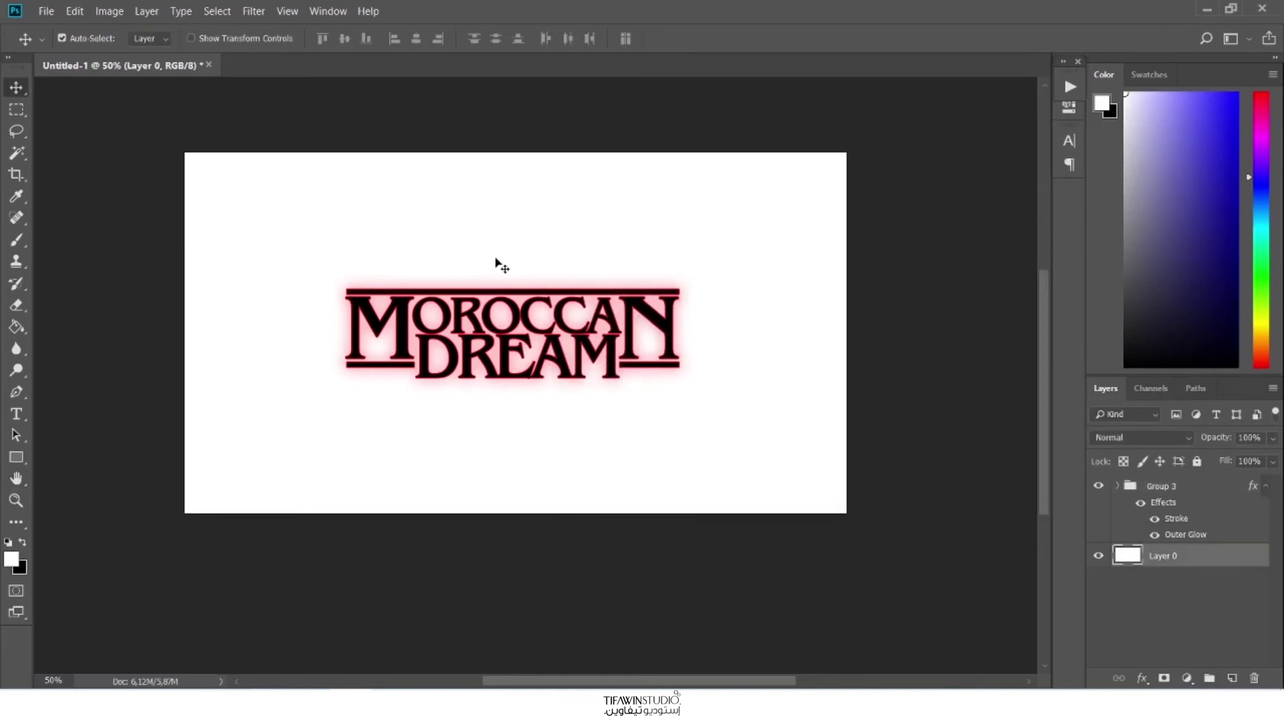
pyautogui.click(17, 458)
pyautogui.moveTo(153, 128); pyautogui.dragTo(869, 526)
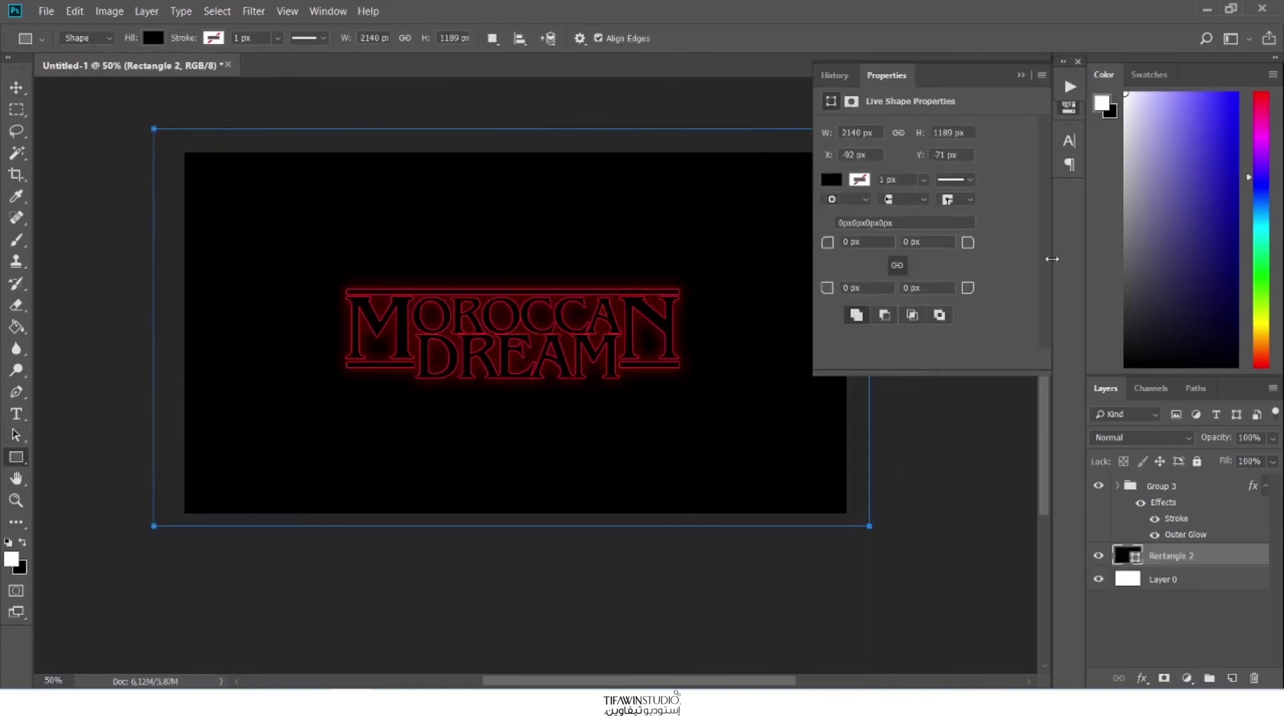
pyautogui.click(1027, 76)
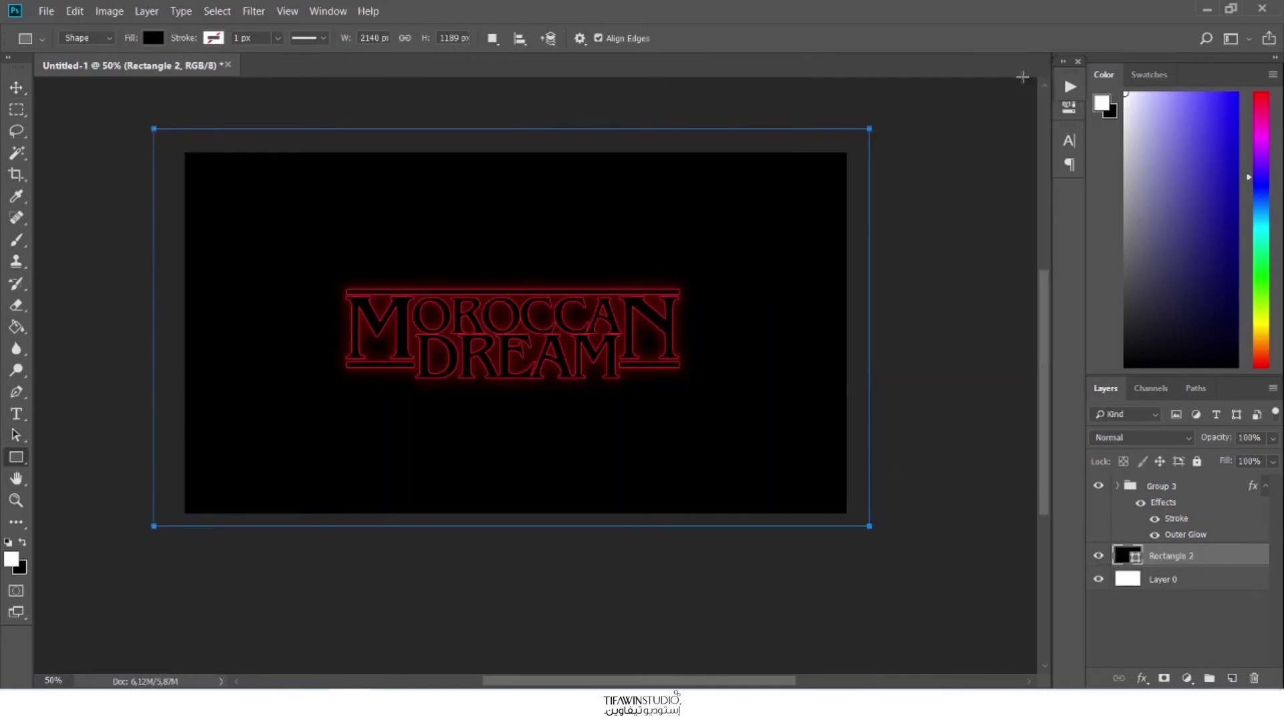
pyautogui.press('Return')
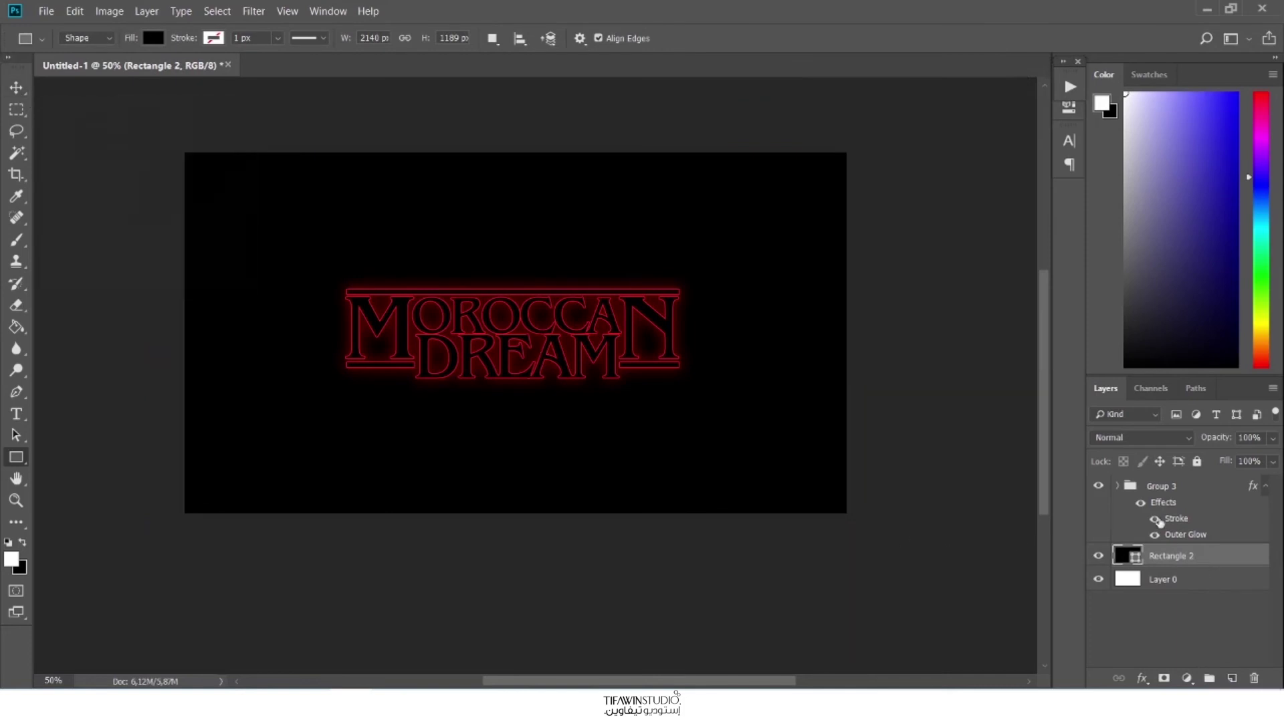
# - Add a new layer above the title group and ready the Brush tool with white ffffff as foreground colour
pyautogui.click(1172, 489)
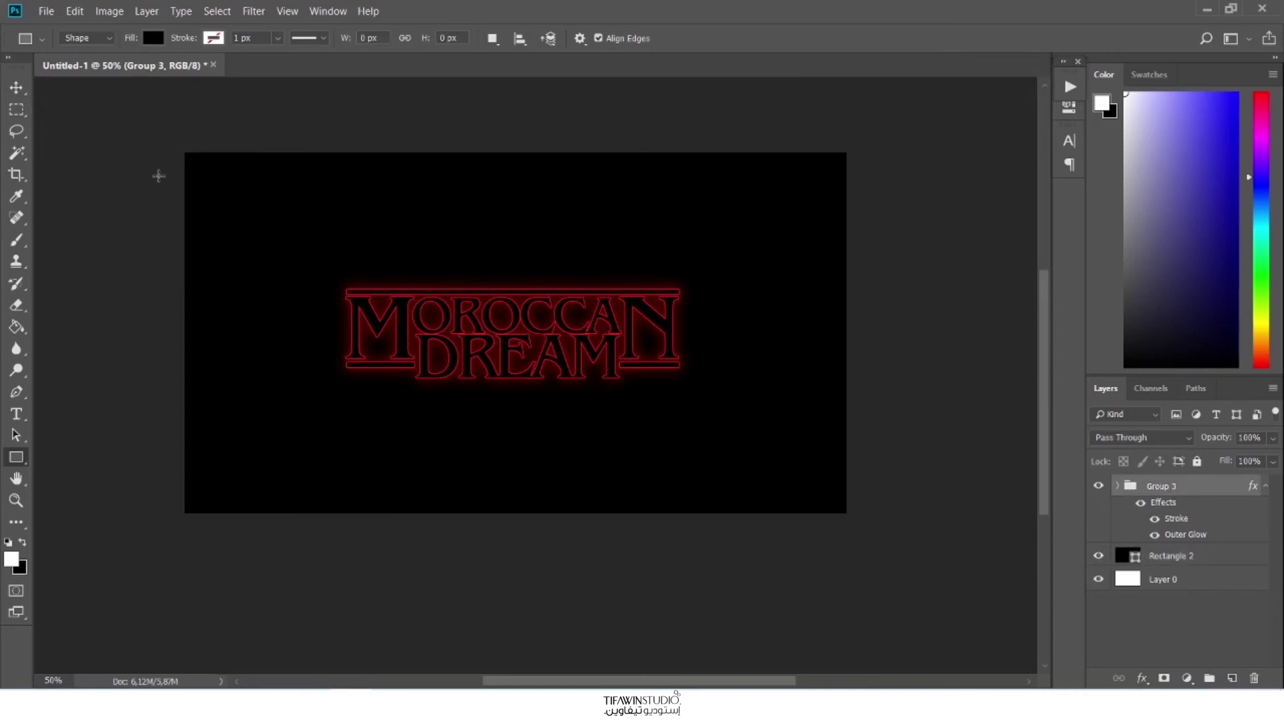
pyautogui.click(15, 88)
pyautogui.click(1232, 678)
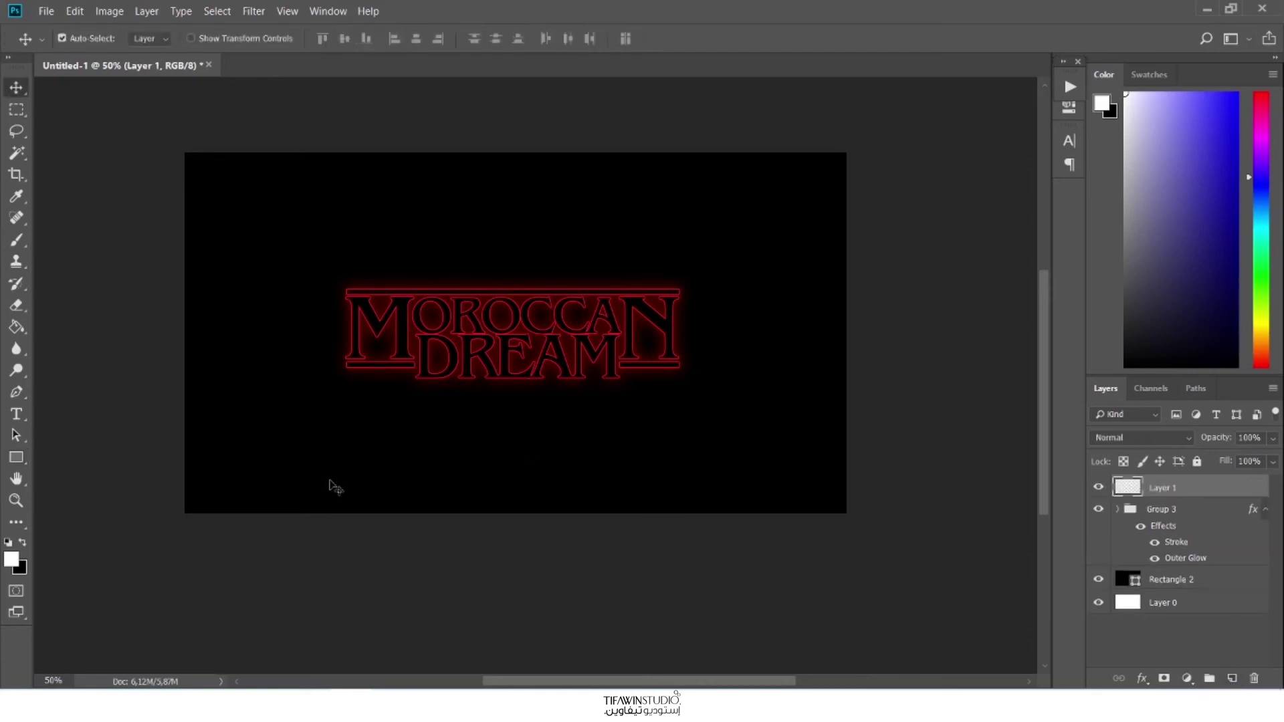
pyautogui.click(17, 239)
pyautogui.click(11, 560)
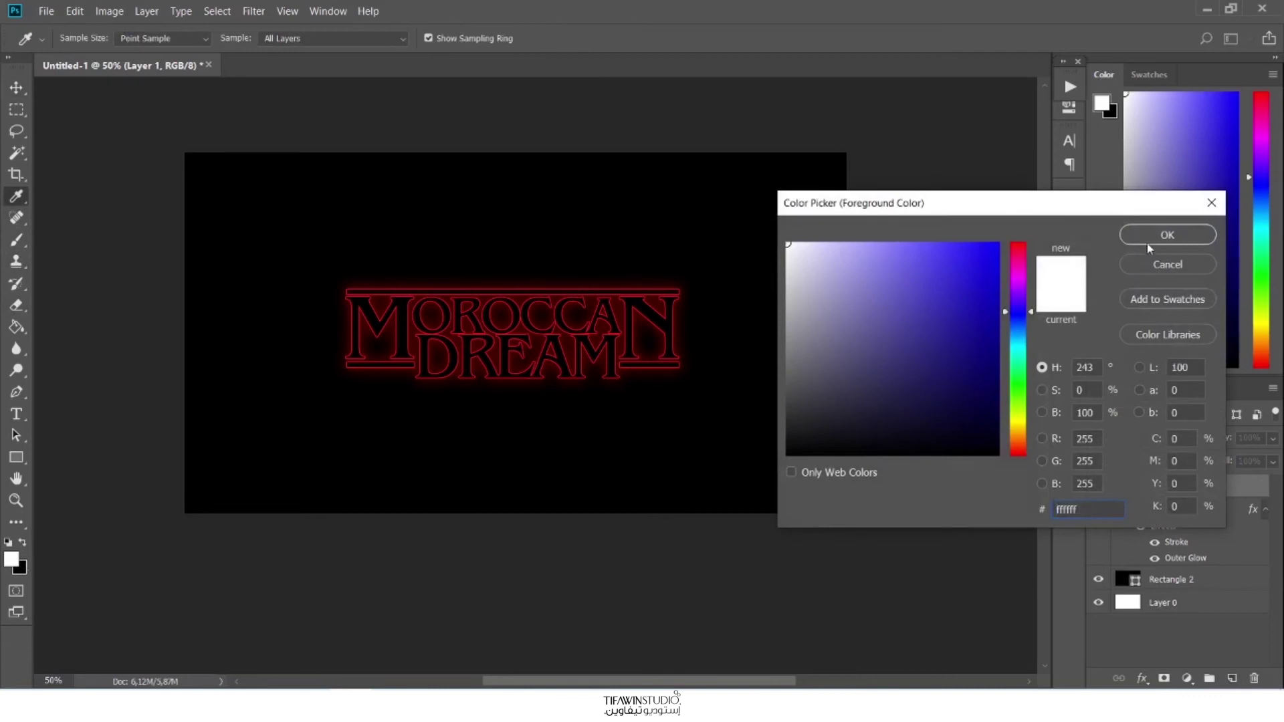
pyautogui.click(1164, 235)
# - Choose the Soft Round brush with 0% hardness and set its size to about 168 px
pyautogui.click(88, 38)
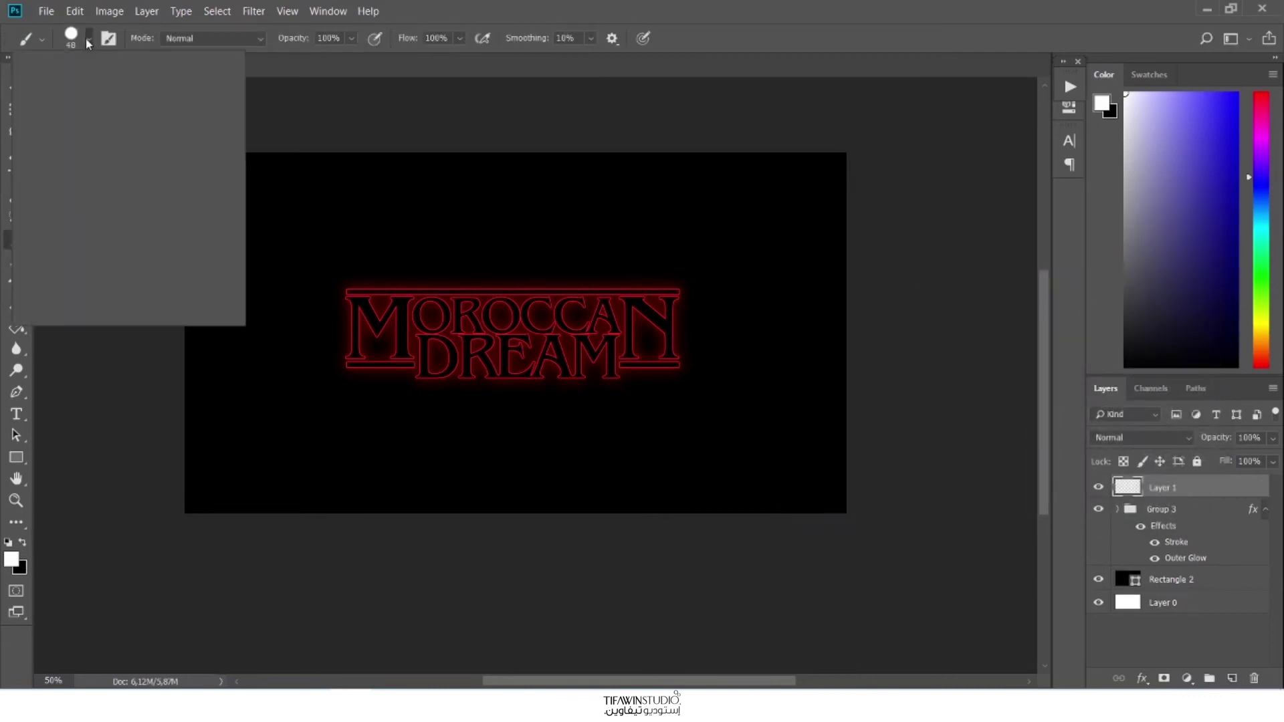
pyautogui.click(63, 164)
pyautogui.moveTo(118, 92); pyautogui.dragTo(162, 96)
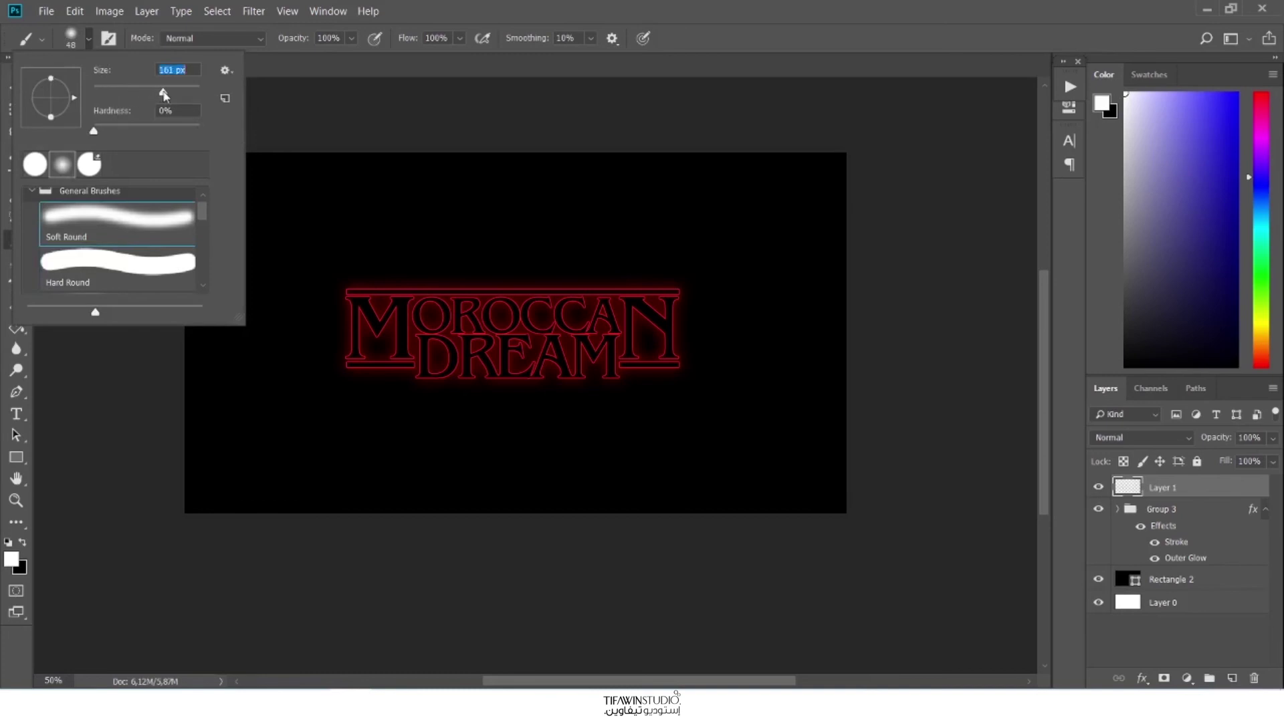
pyautogui.moveTo(166, 96); pyautogui.dragTo(165, 96)
pyautogui.press('Return')
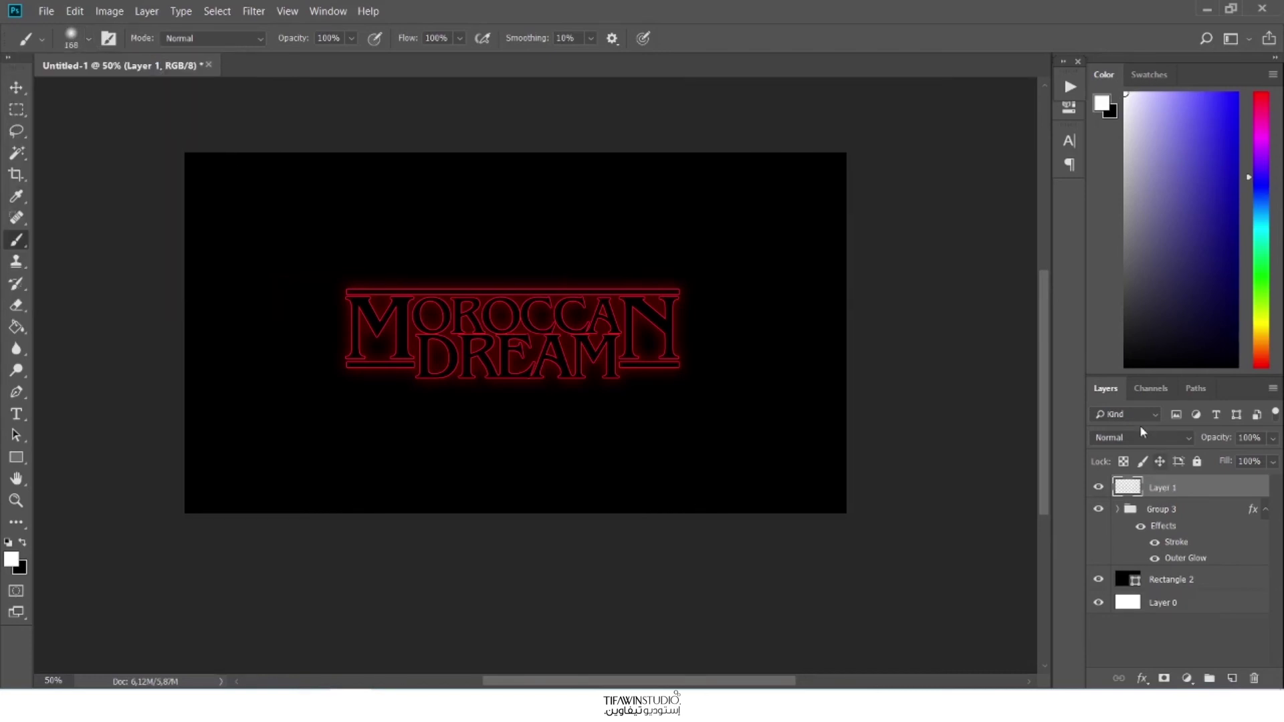
# - Set the new layer to Overlay blending and paint soft white highlights over parts of the title
pyautogui.click(1138, 436)
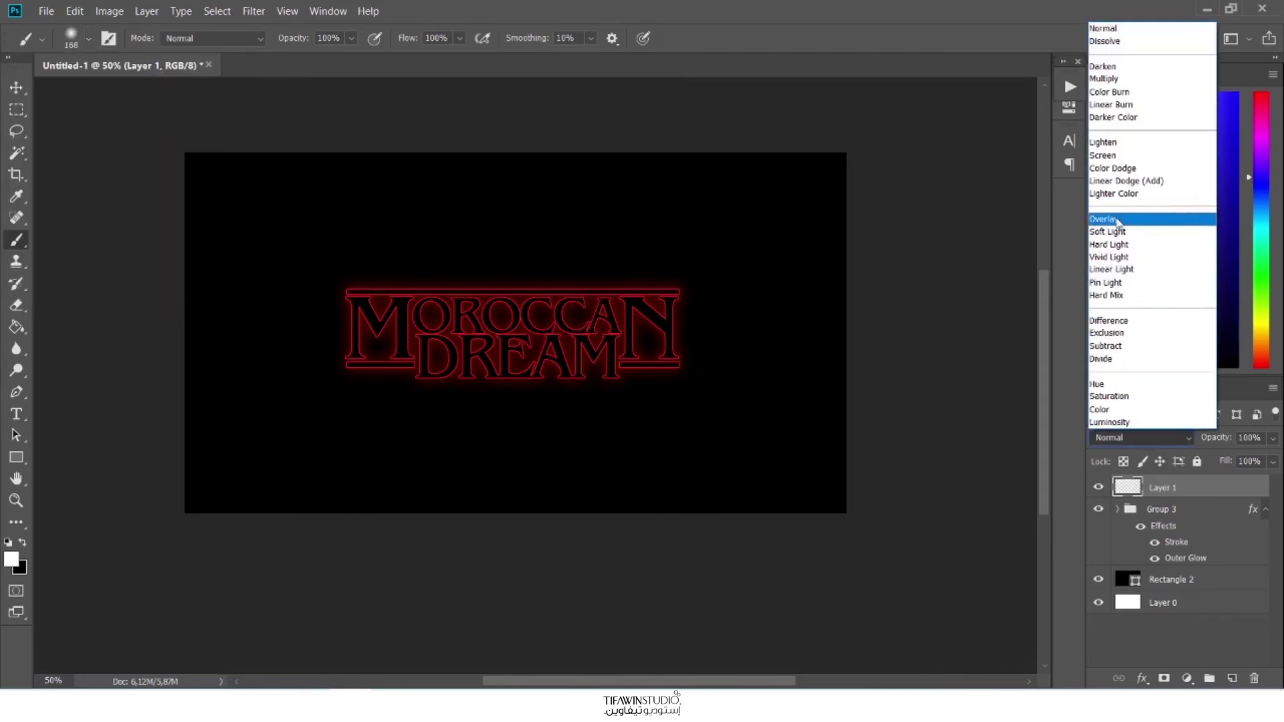
pyautogui.click(1117, 220)
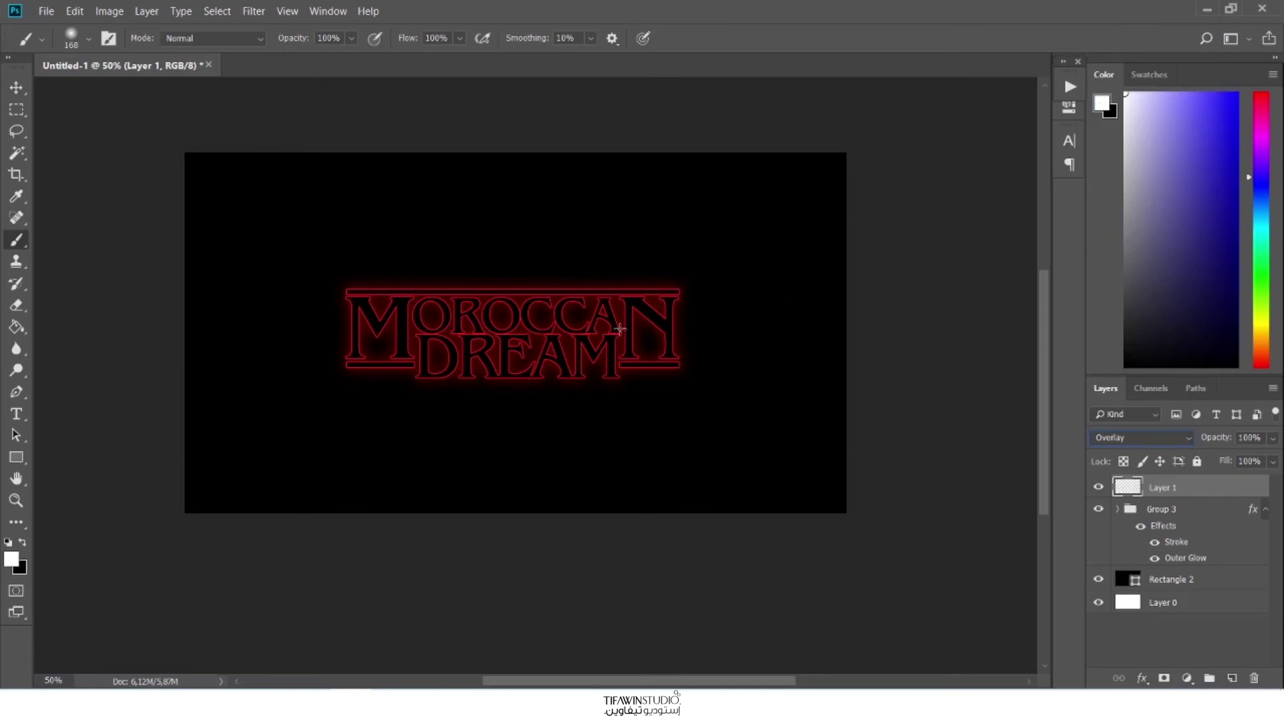
pyautogui.moveTo(530, 313)
pyautogui.mouseDown()
pyautogui.moveTo(411, 311)
pyautogui.moveTo(388, 363)
pyautogui.mouseUp()
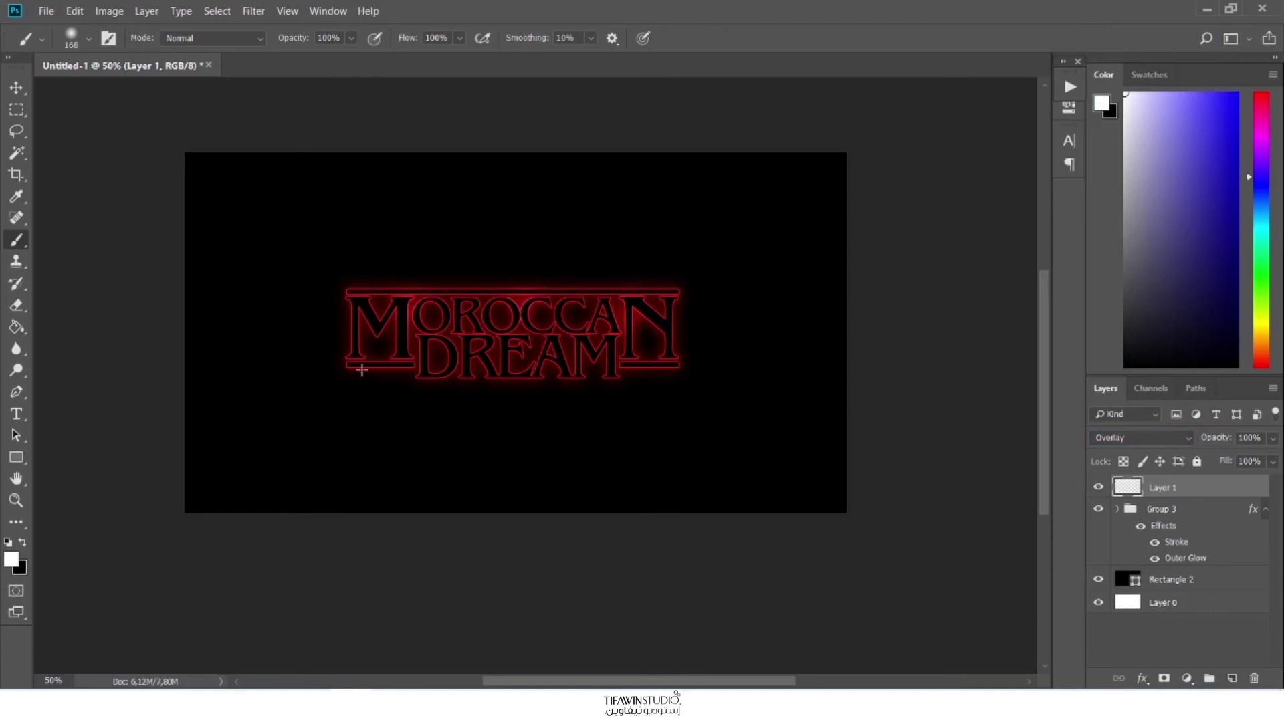
pyautogui.click(358, 361)
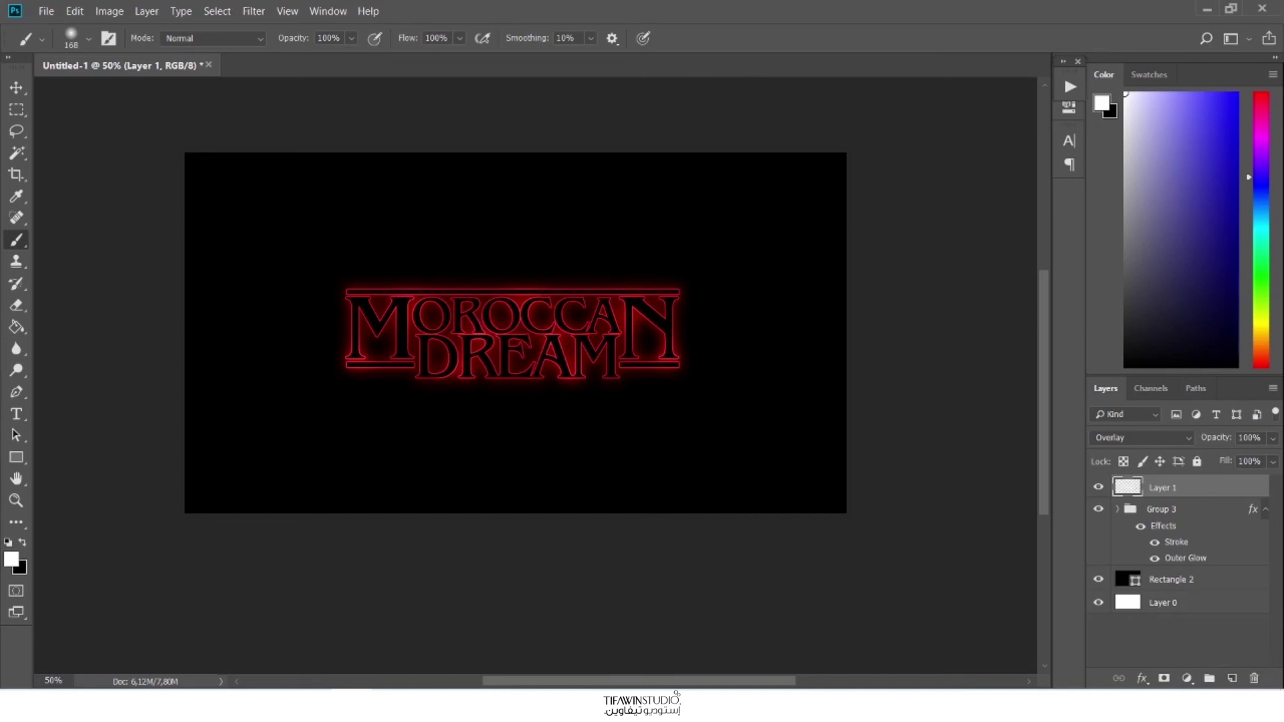
# - Add another layer on top, make black the foreground colour and enlarge the soft brush to about 322 px
pyautogui.click(1232, 678)
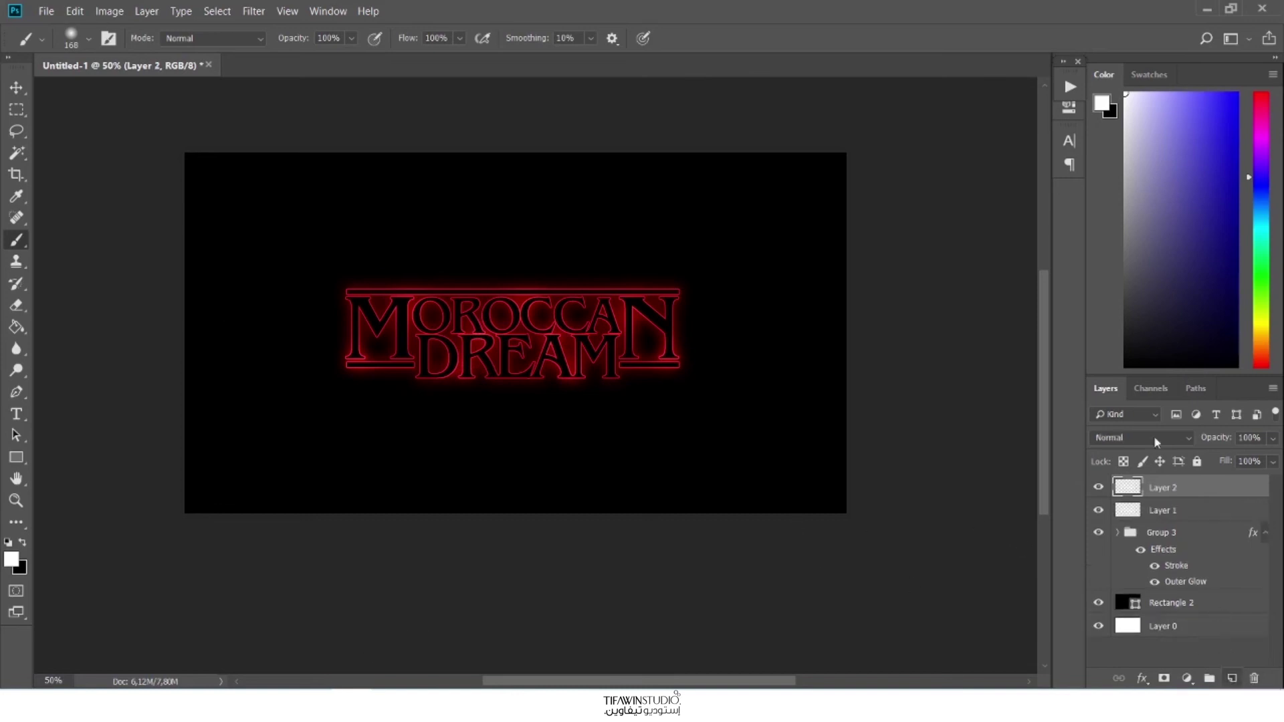
pyautogui.click(23, 542)
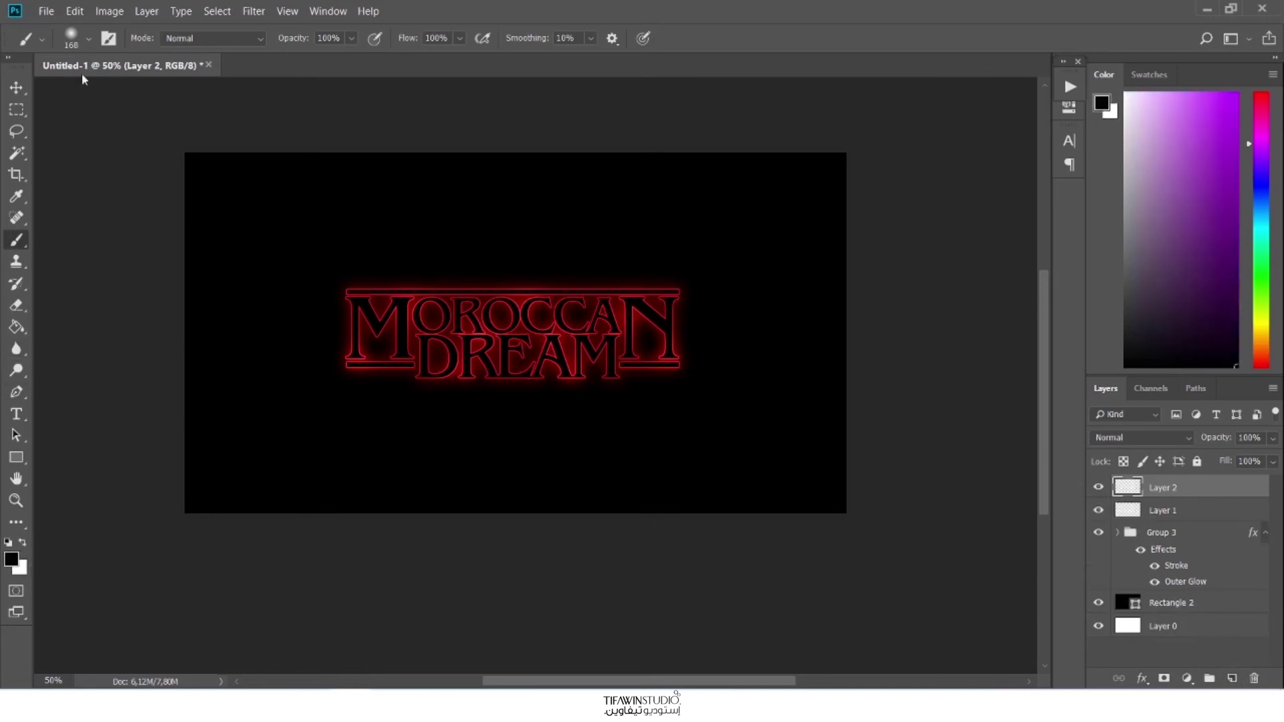
pyautogui.click(88, 38)
pyautogui.moveTo(166, 91); pyautogui.dragTo(172, 94)
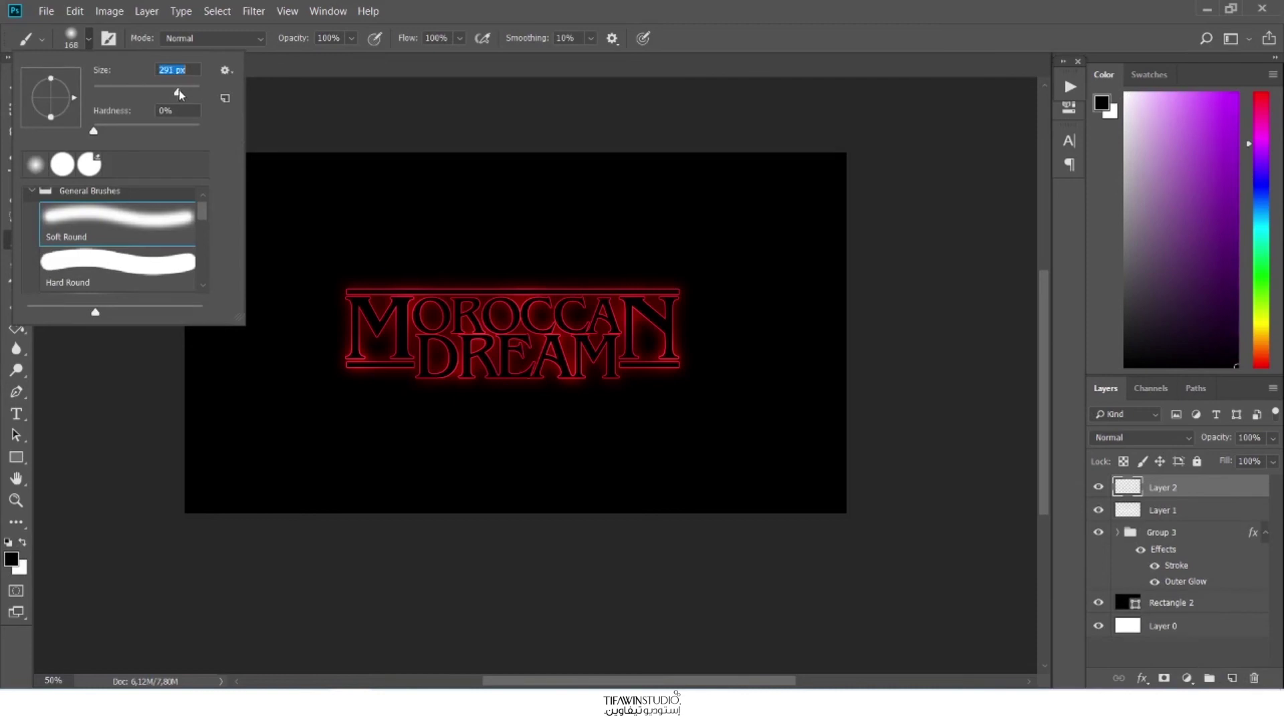
pyautogui.moveTo(179, 88); pyautogui.dragTo(180, 88)
pyautogui.click(677, 279)
pyautogui.moveTo(681, 285); pyautogui.dragTo(689, 385)
pyautogui.hotkey('ctrl', 'z')
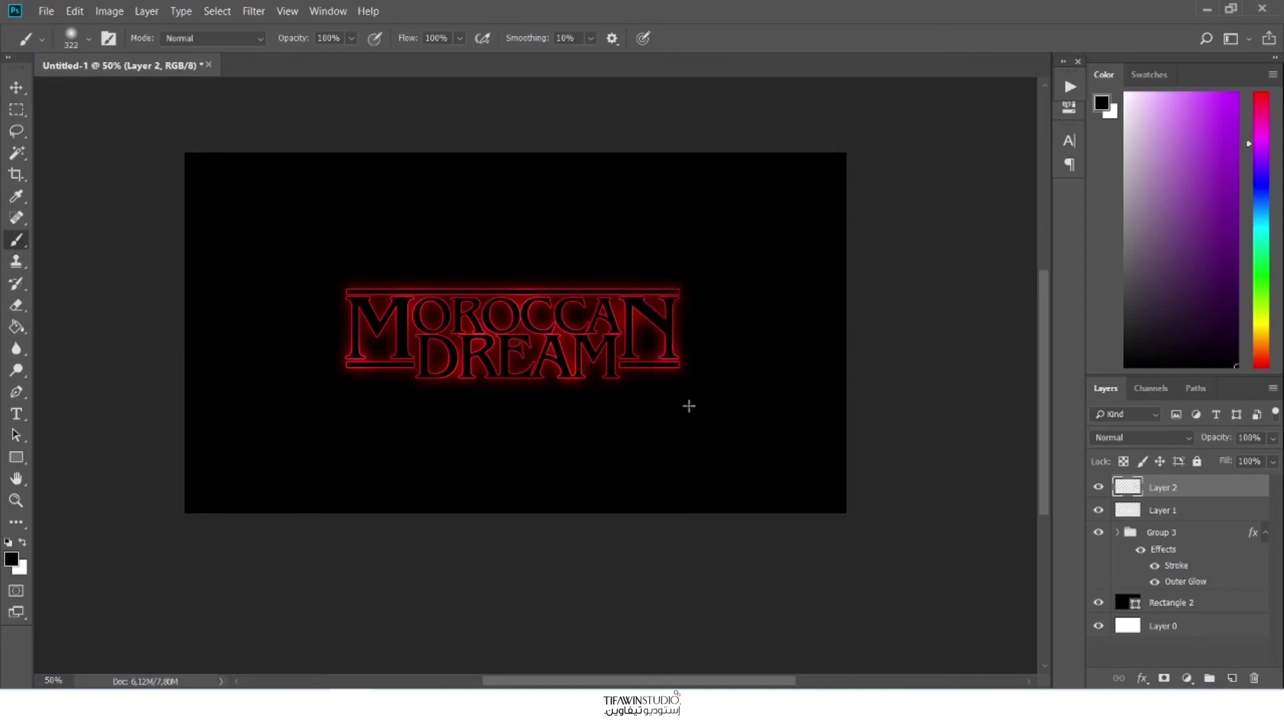
pyautogui.moveTo(707, 281)
pyautogui.mouseDown()
pyautogui.moveTo(690, 400)
pyautogui.moveTo(709, 271)
pyautogui.mouseUp()
pyautogui.hotkey('ctrl', 'z')
# - Paint soft black along the outer edges of the large N and M to fade both ends of the title
pyautogui.click(710, 281)
pyautogui.moveTo(709, 337); pyautogui.dragTo(702, 365)
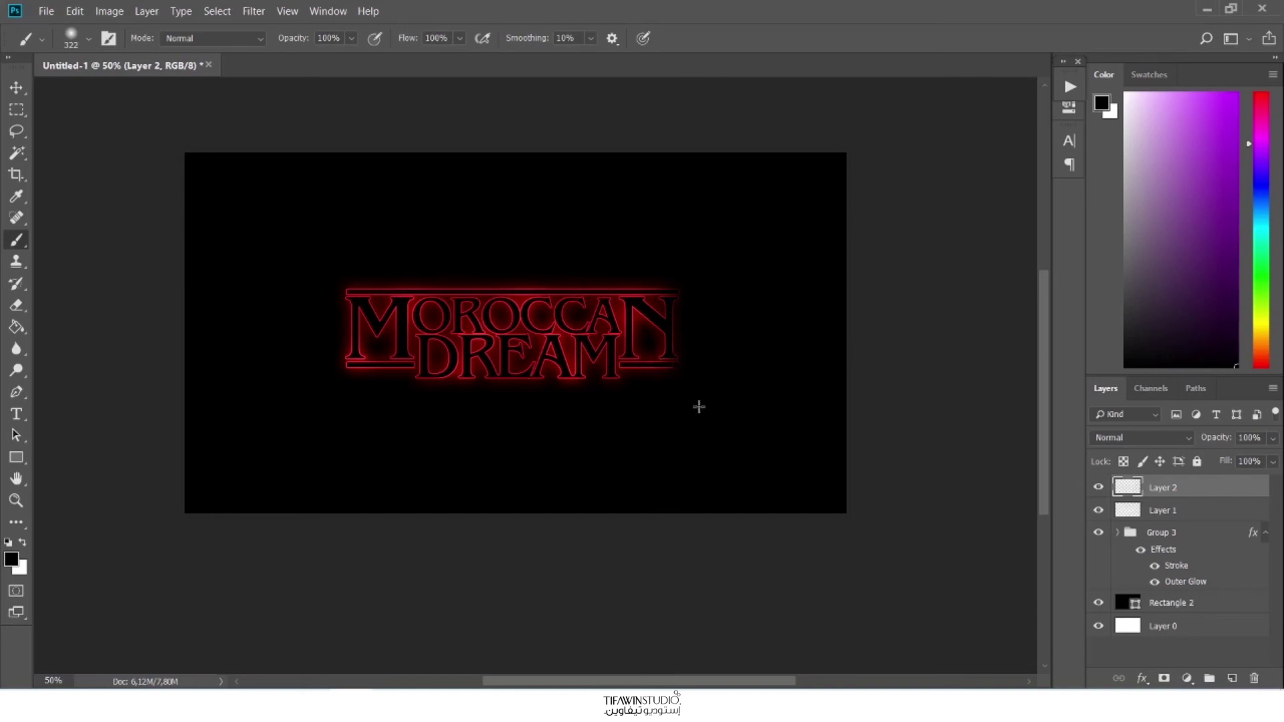
pyautogui.moveTo(335, 278); pyautogui.dragTo(330, 373)
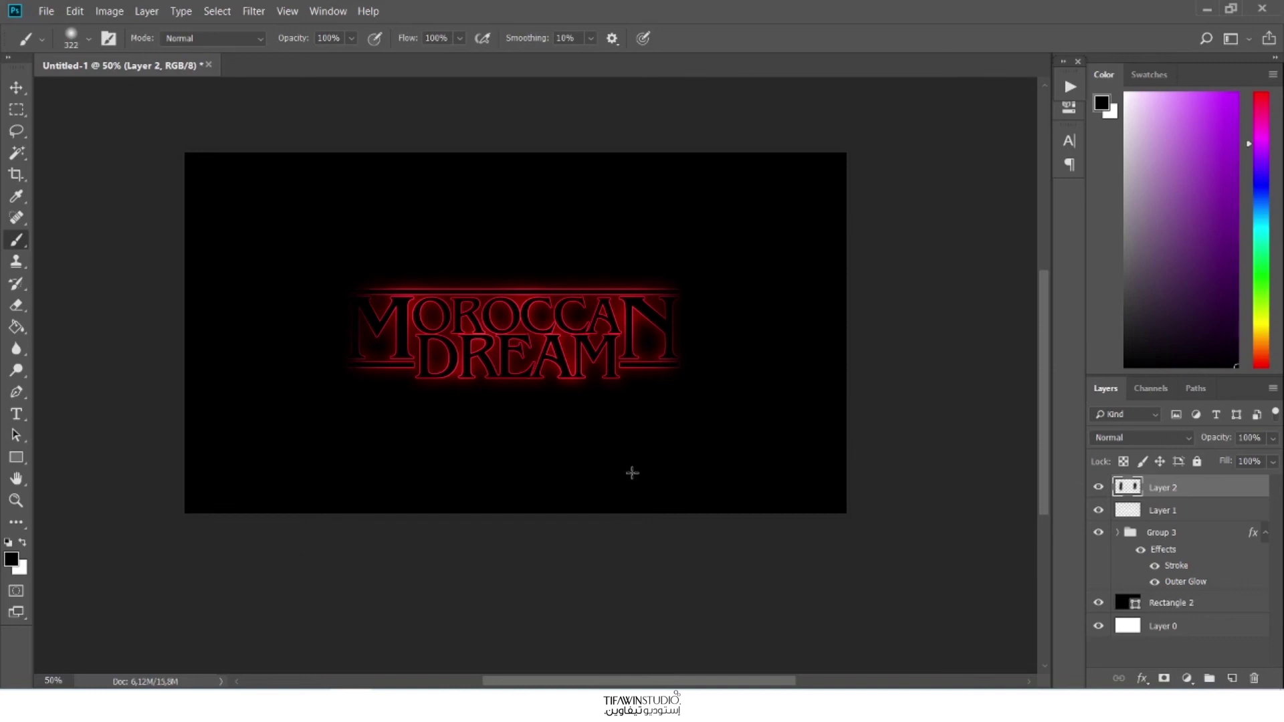
# - Reduce the brush to about 149 px and dab black shadow spots over the first O of MOROCCAN and parts of DREAM
pyautogui.click(88, 38)
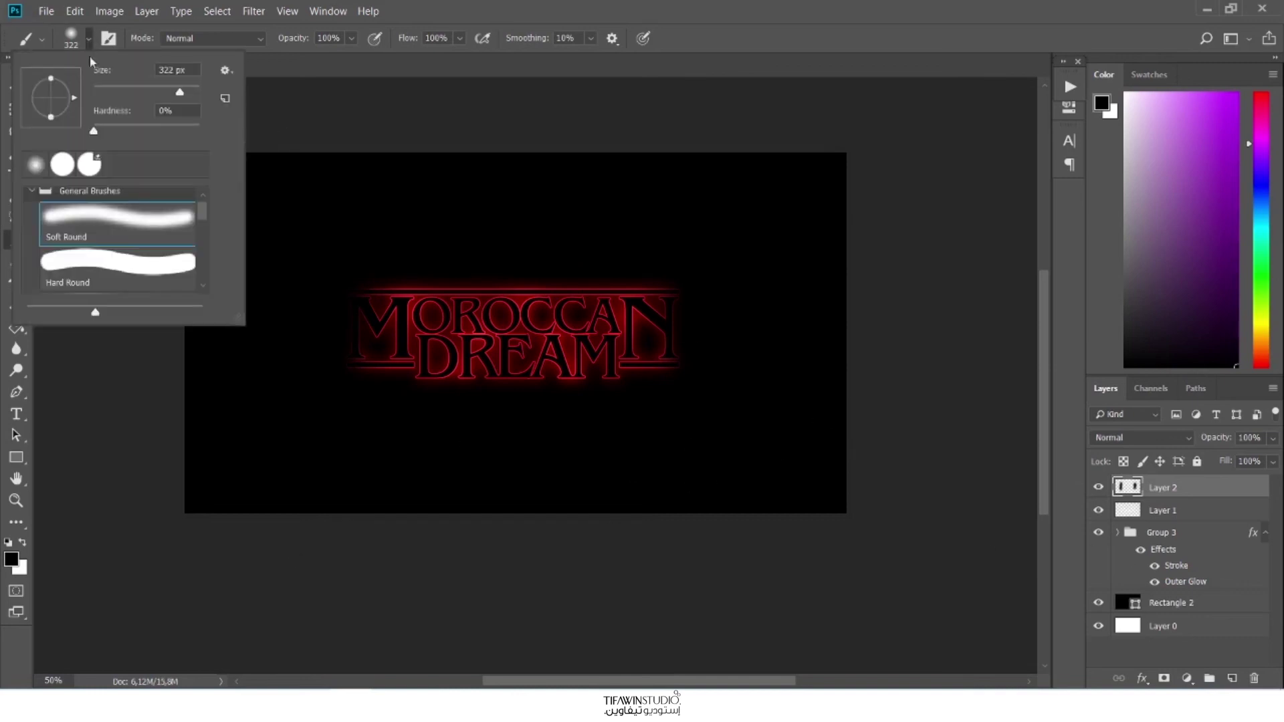
pyautogui.click(166, 91)
pyautogui.press('Return')
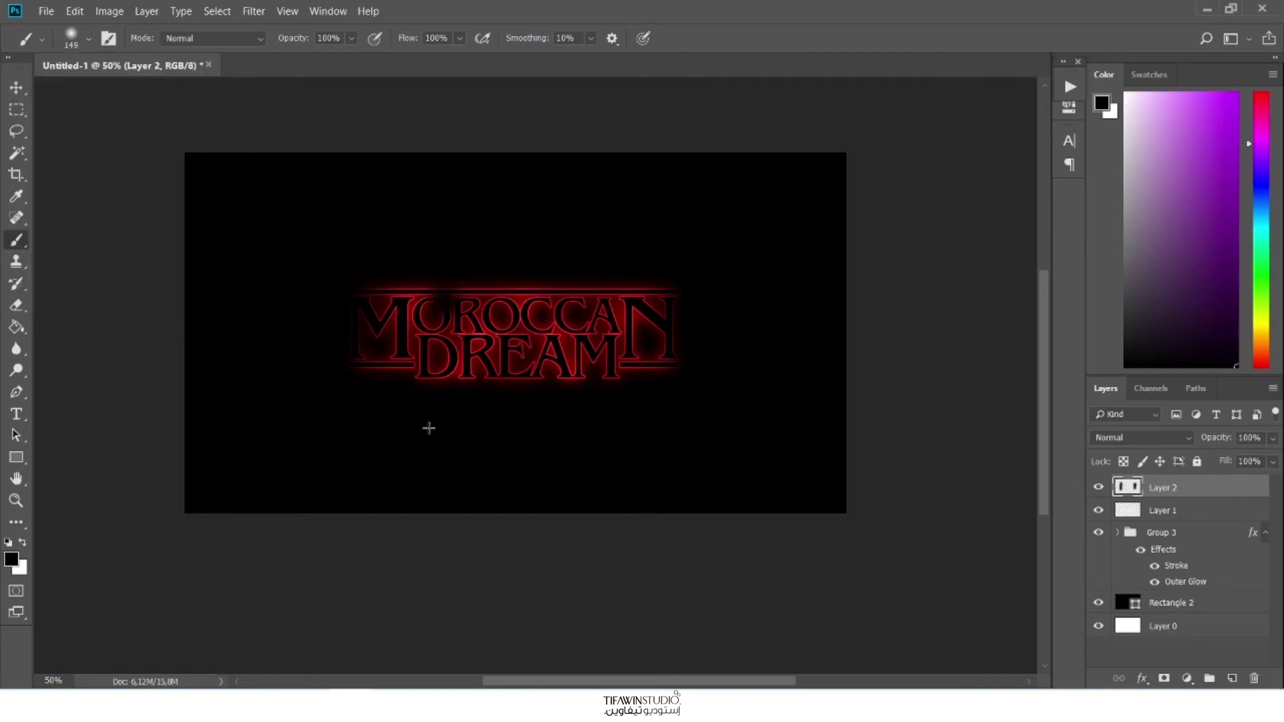
pyautogui.click(458, 371)
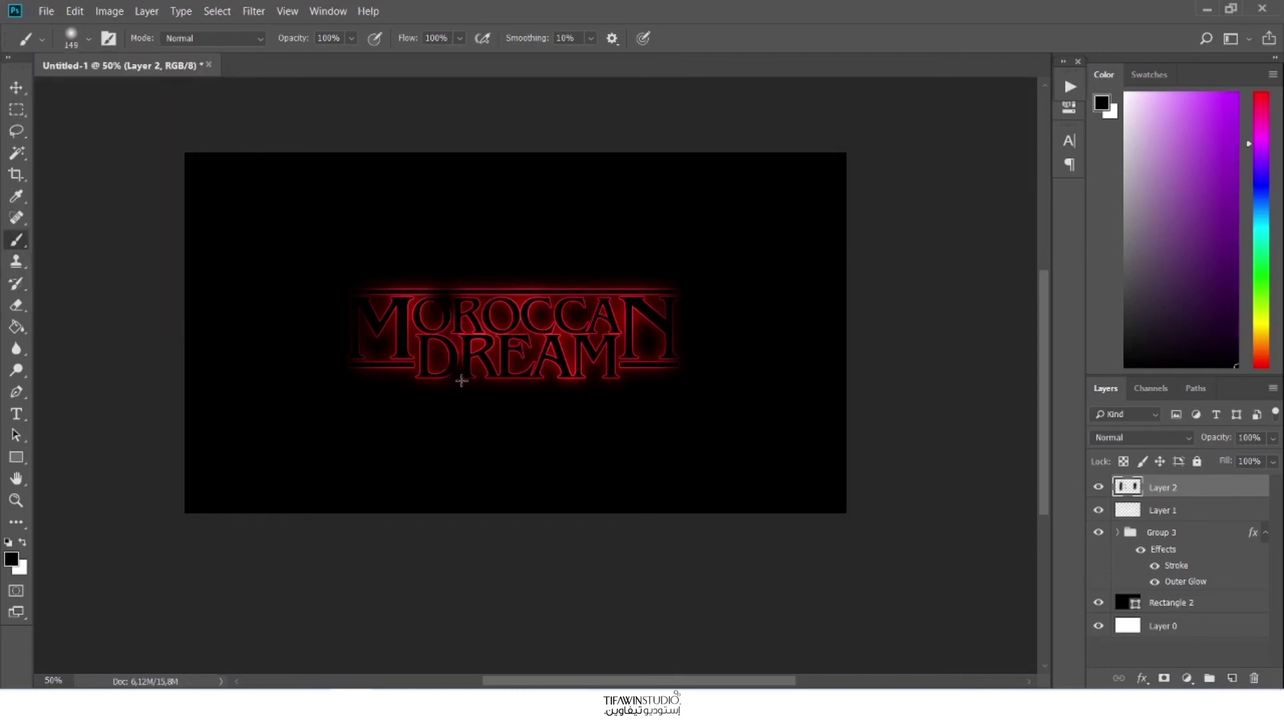
pyautogui.click(560, 363)
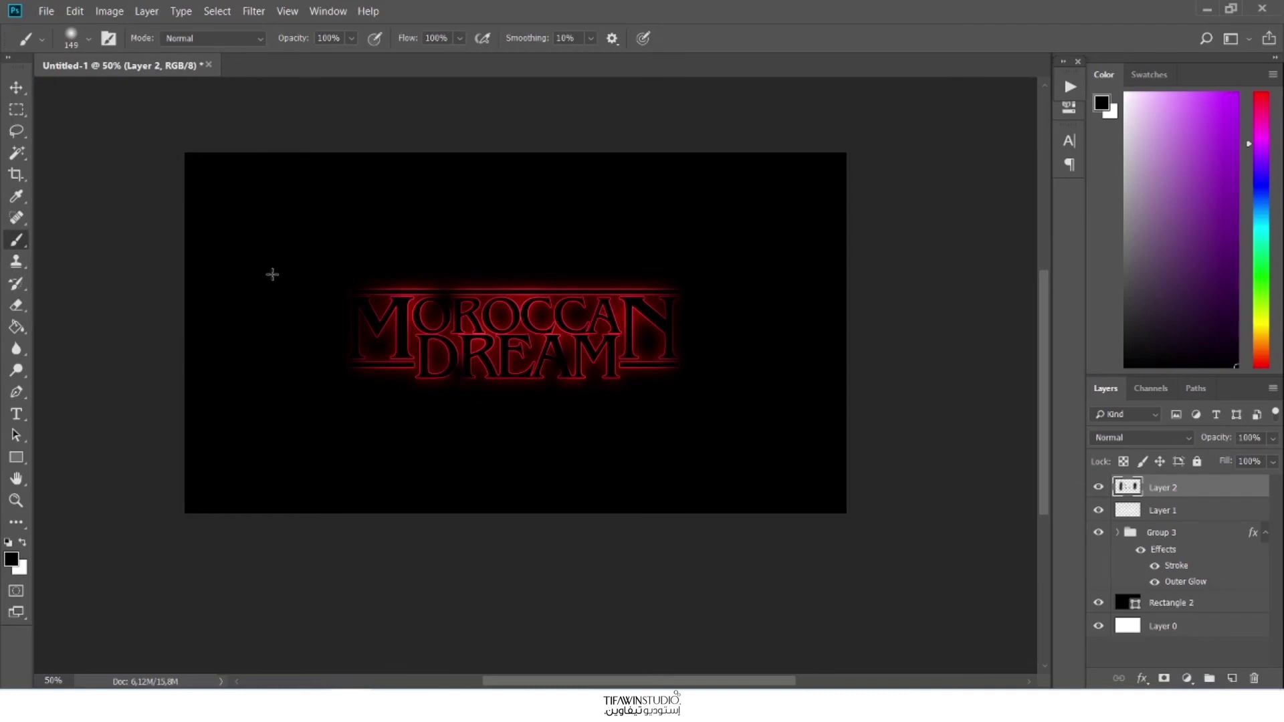
pyautogui.click(16, 87)
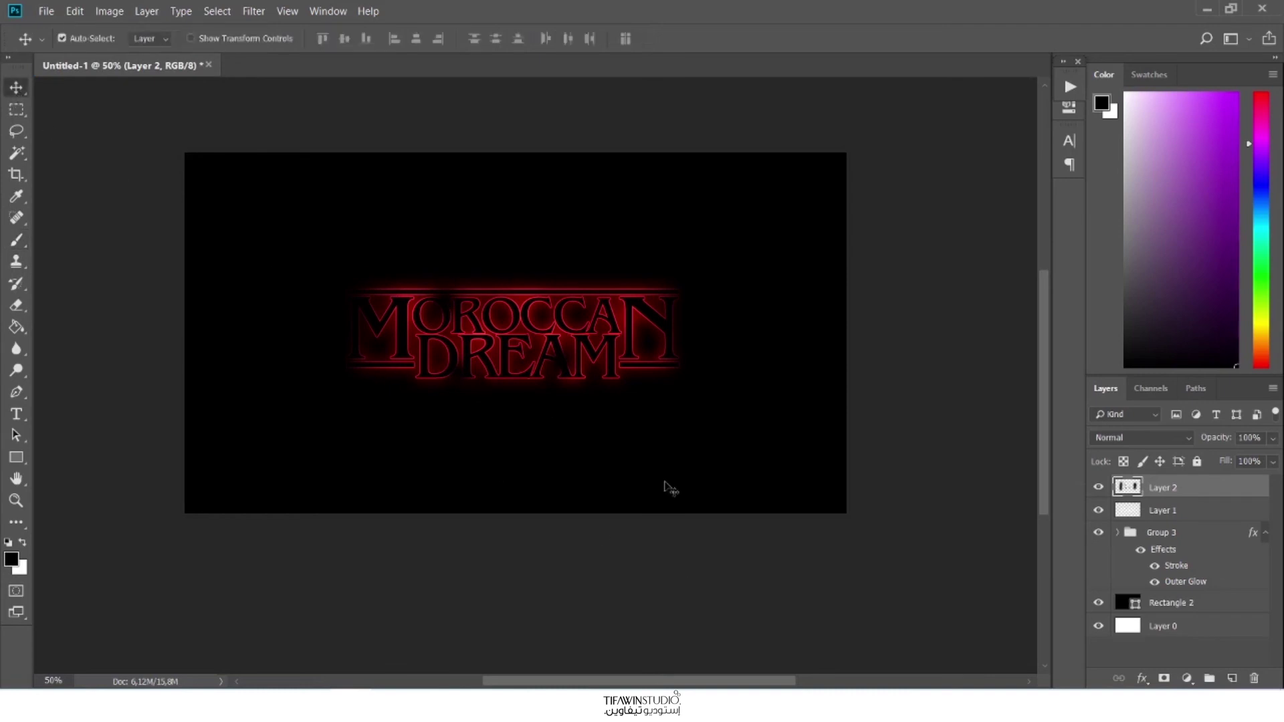